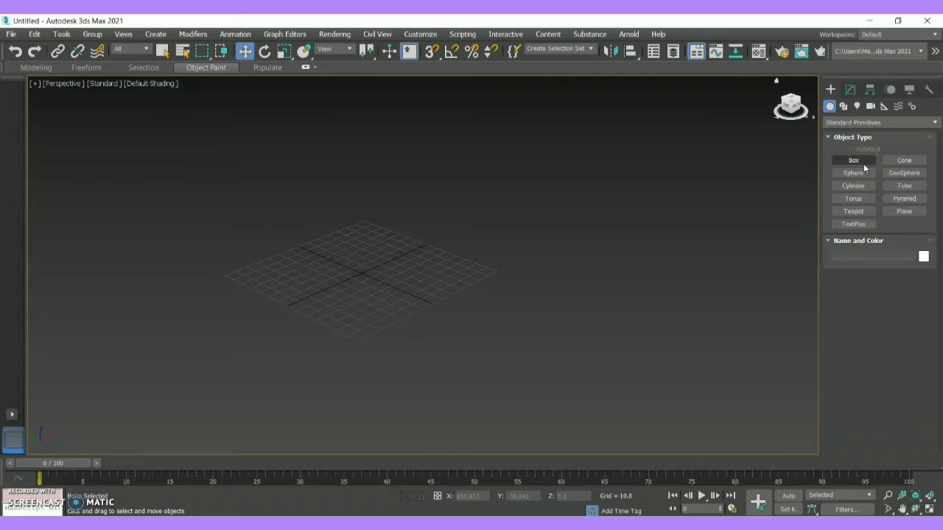
# Step: Create a box about 44 long, 137 wide and 103 high with 6 length, 6 width and 6 height segments
pyautogui.click(855, 161)
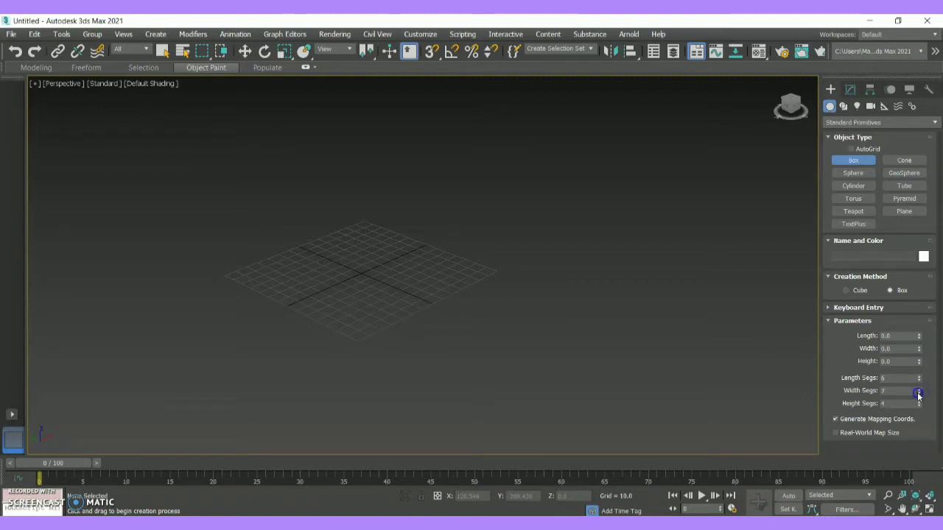
pyautogui.click(919, 389)
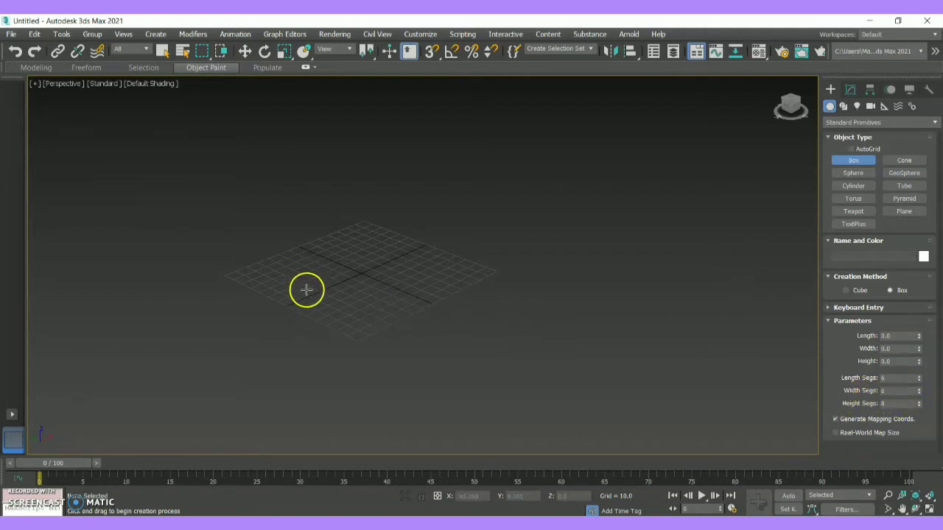
pyautogui.moveTo(307, 290); pyautogui.dragTo(471, 252)
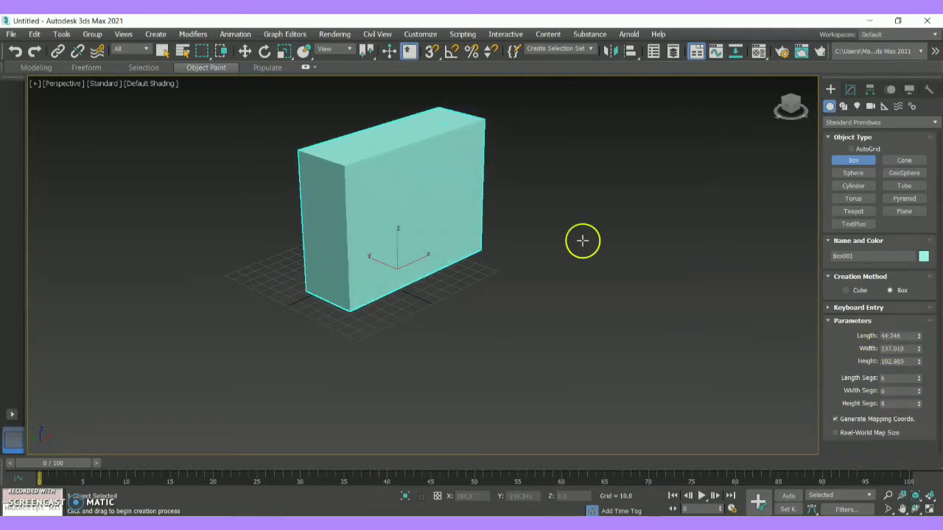
# Step: View the box in the four-viewport layout and return to the maximized Perspective view
pyautogui.click(34, 84)
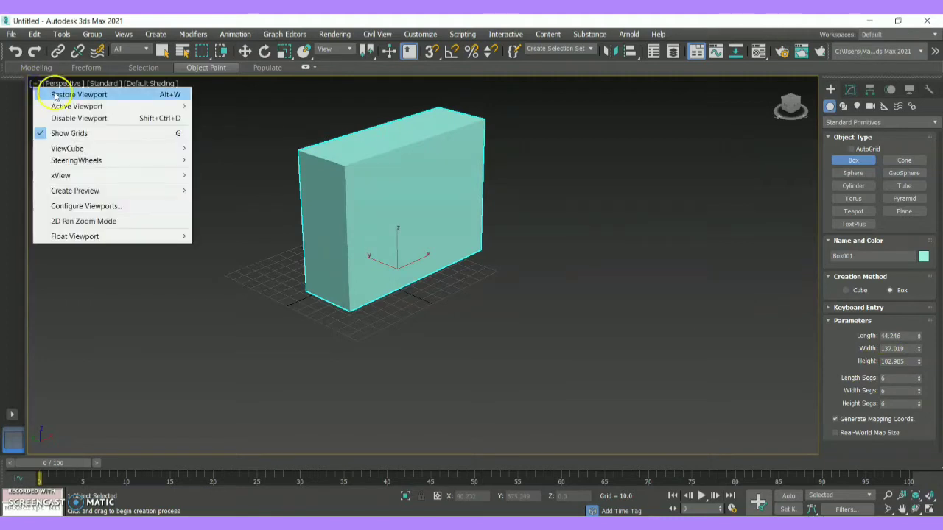
pyautogui.click(56, 96)
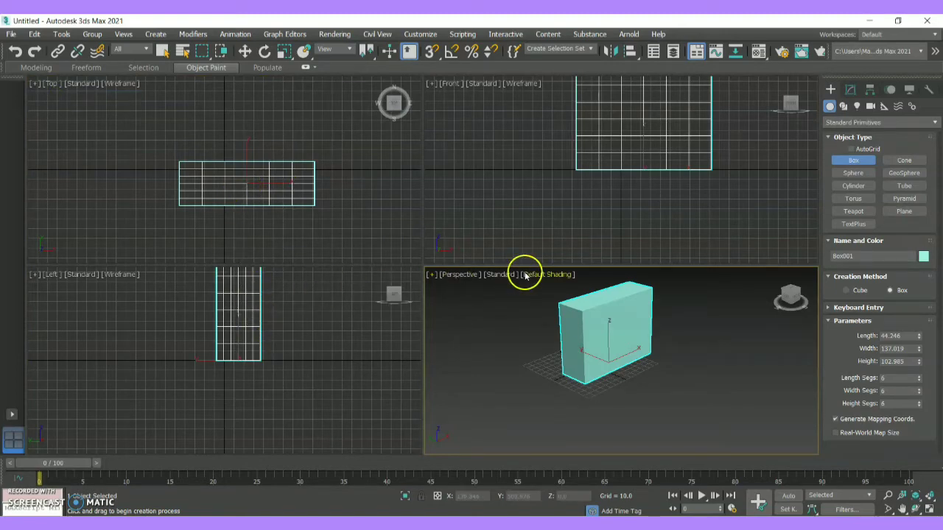
pyautogui.click(432, 275)
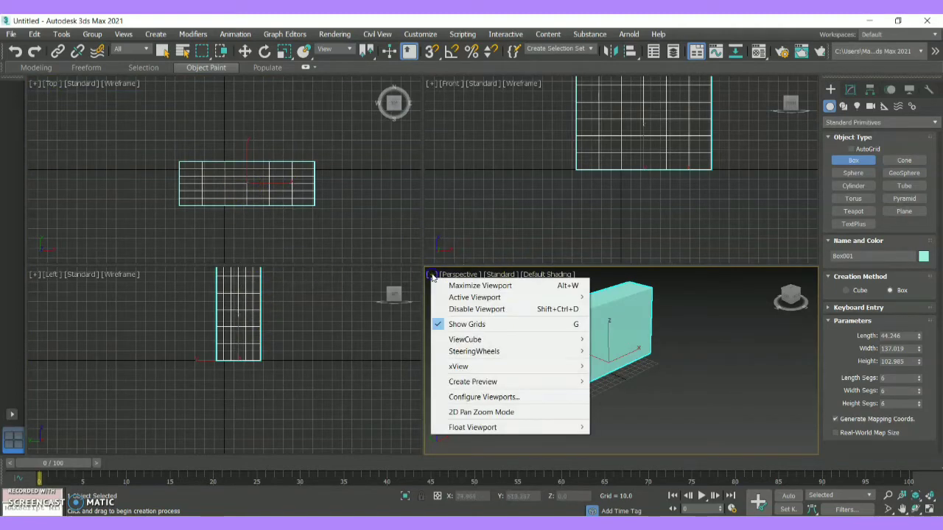
pyautogui.click(460, 285)
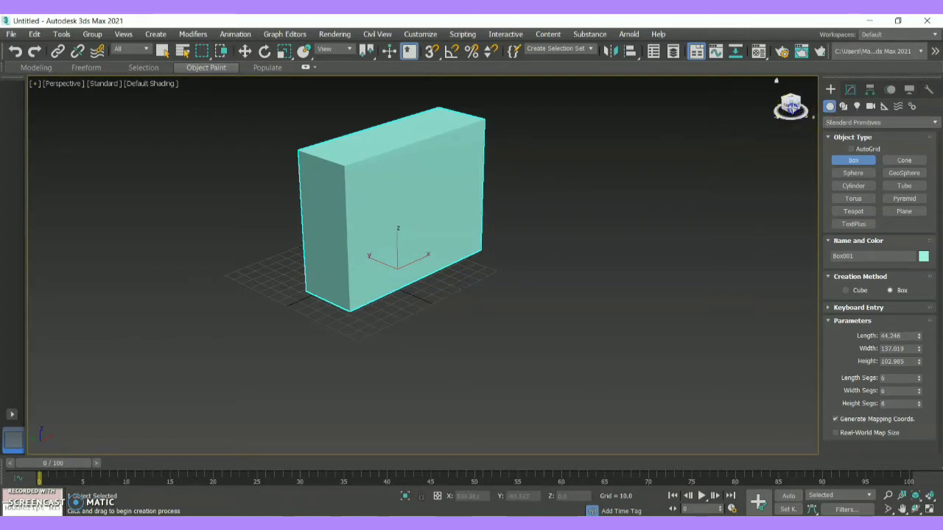
# Step: Convert the box to an Editable Poly and enter Polygon sub-object level
pyautogui.rightClick(434, 185)
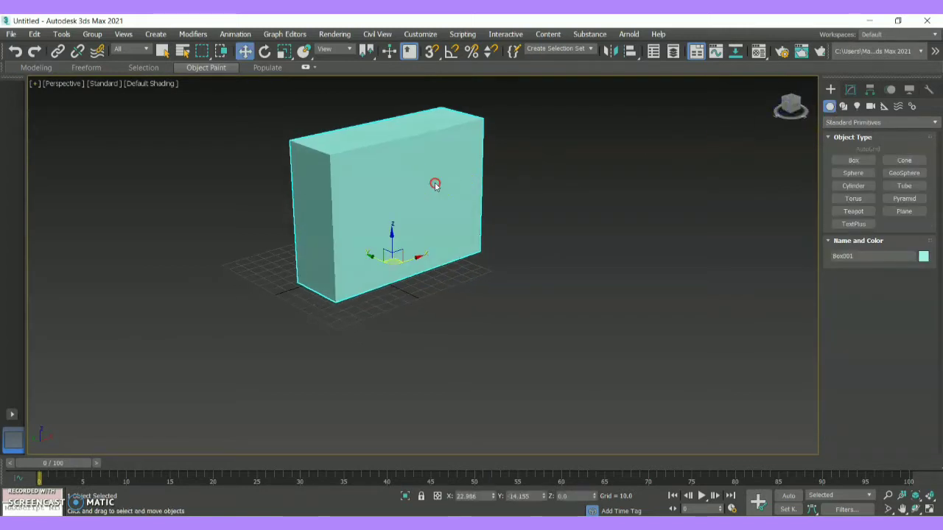
pyautogui.rightClick(437, 185)
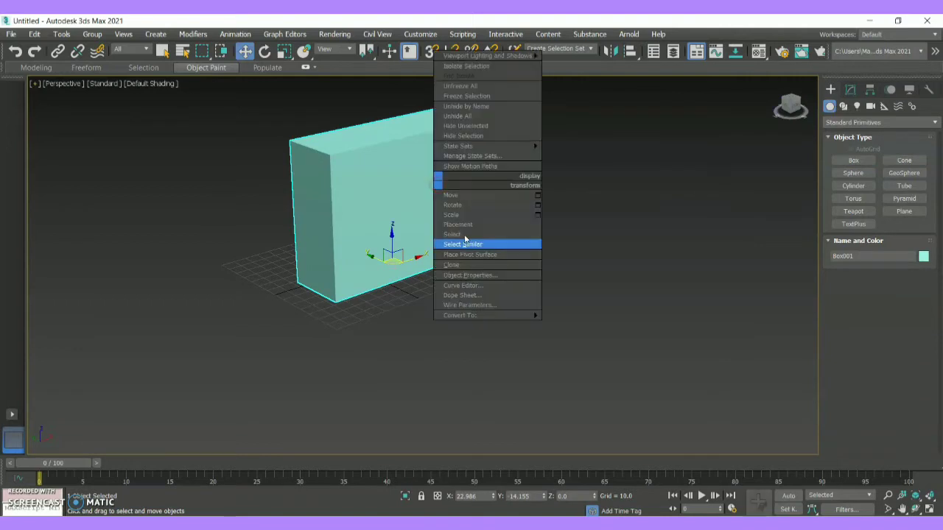
pyautogui.moveTo(497, 314)
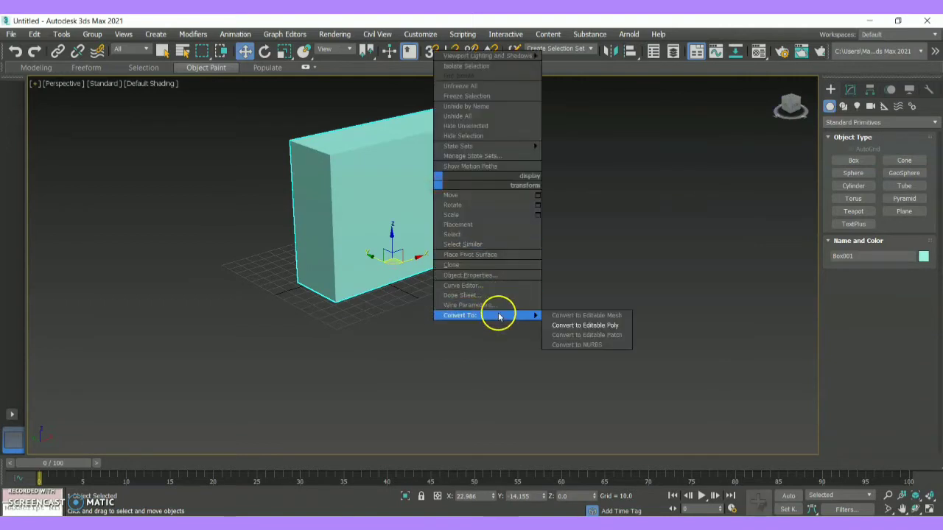
pyautogui.click(569, 329)
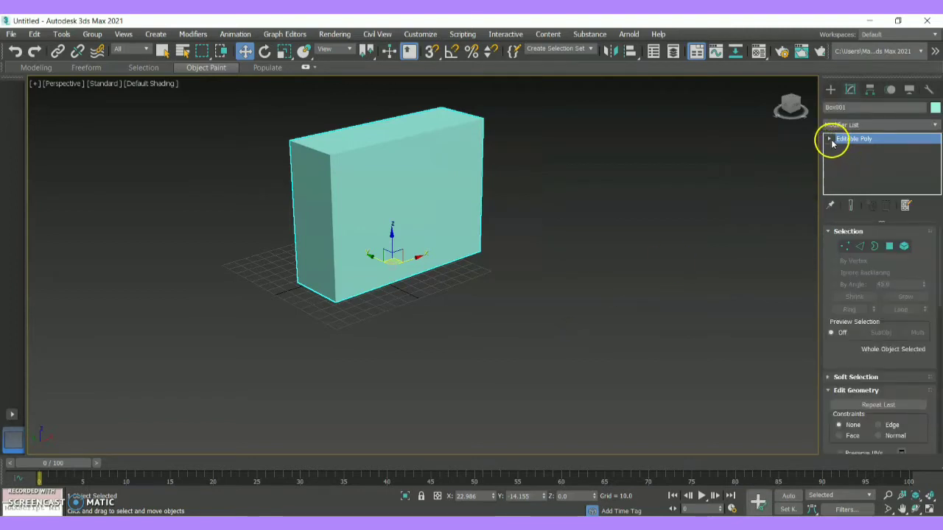
pyautogui.click(889, 247)
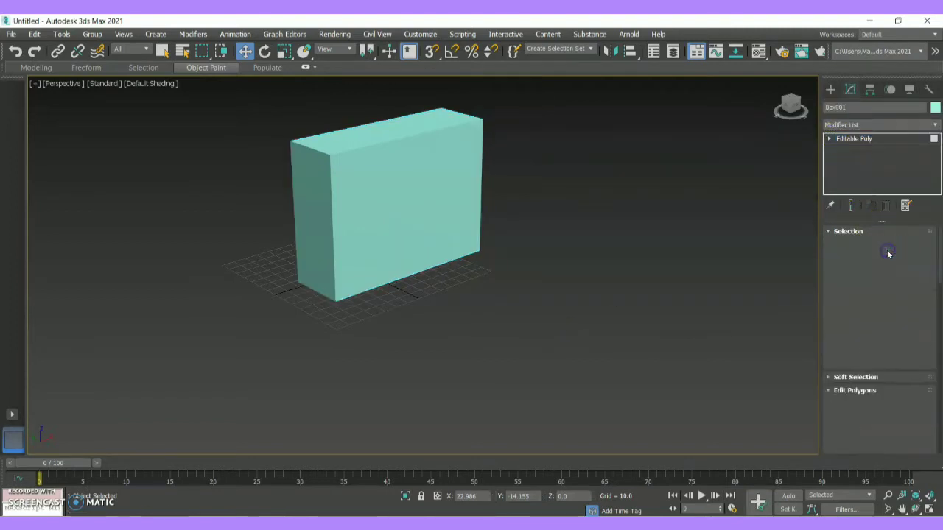
# Step: Select individual polygons one at a time at different spots on the box's large front face
pyautogui.click(435, 207)
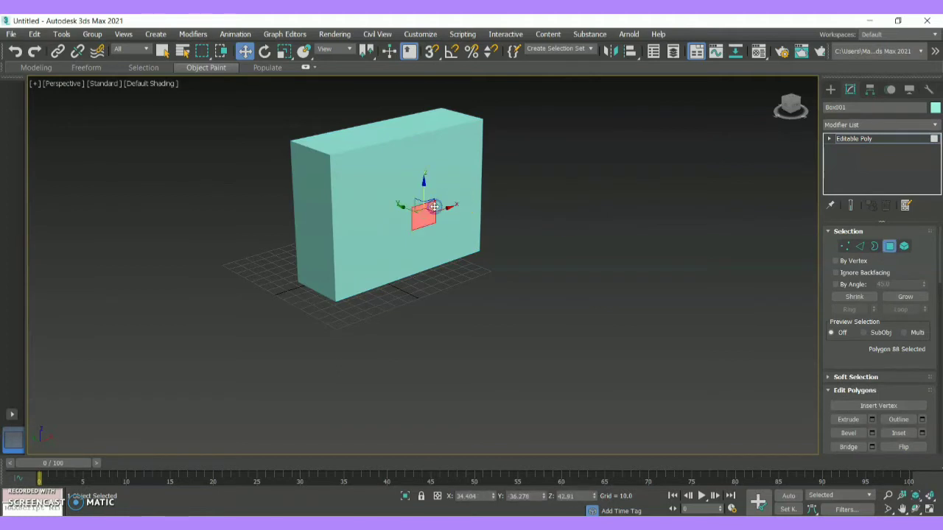
pyautogui.click(364, 200)
pyautogui.click(425, 170)
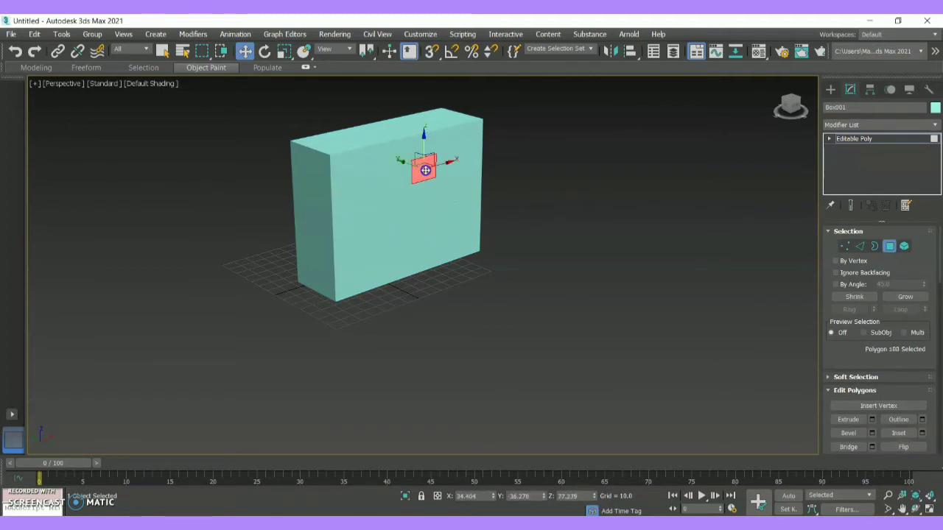
pyautogui.click(415, 221)
pyautogui.click(364, 194)
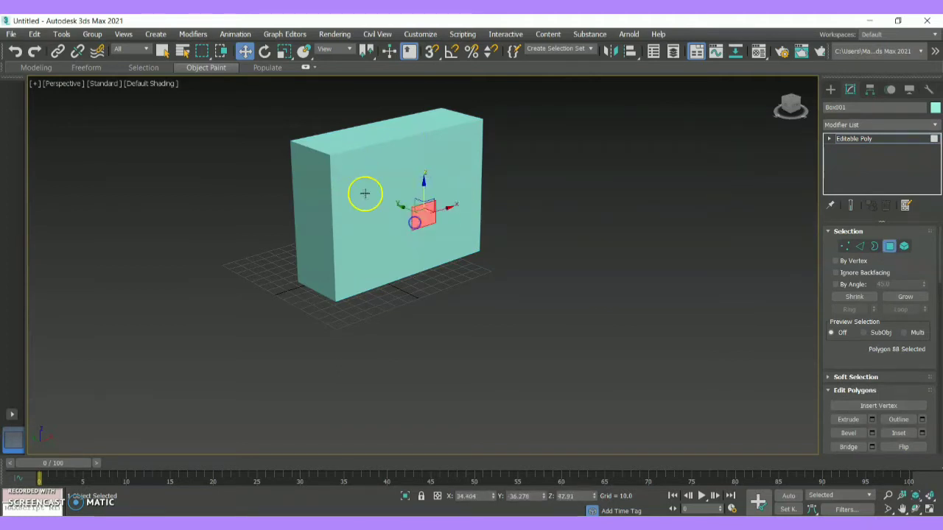
pyautogui.click(476, 153)
pyautogui.click(419, 219)
pyautogui.click(381, 182)
pyautogui.click(445, 151)
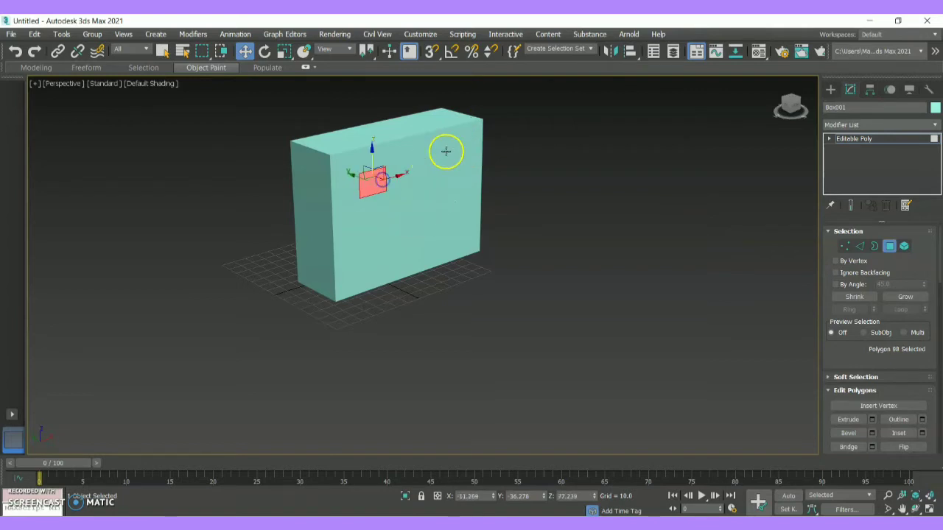
pyautogui.click(413, 234)
pyautogui.click(388, 186)
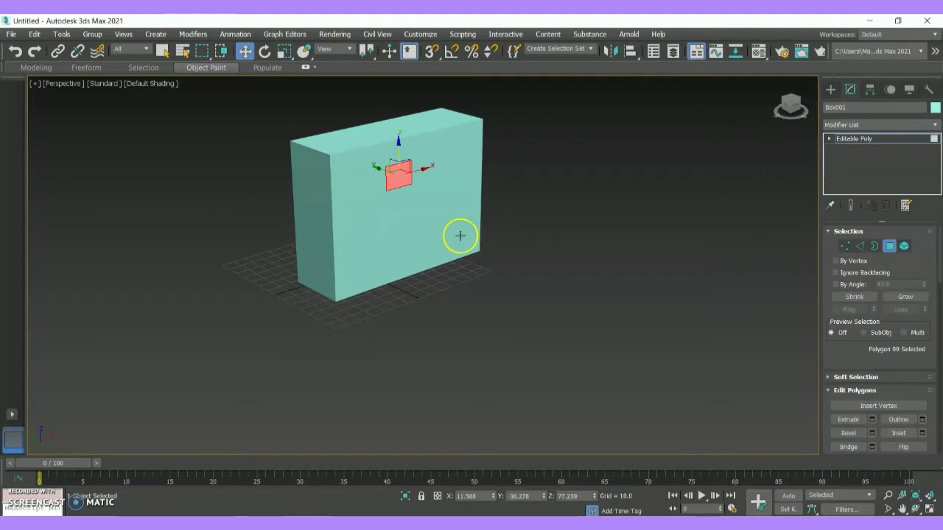
pyautogui.click(353, 162)
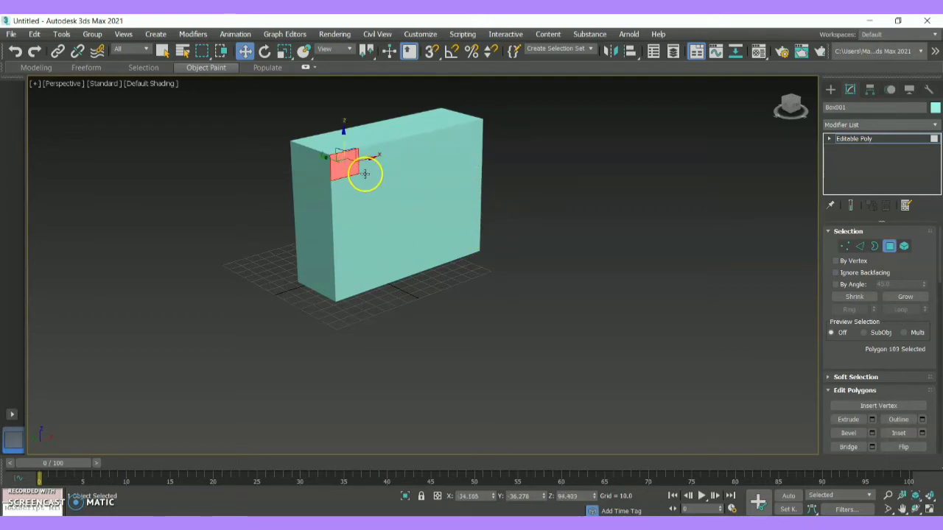
pyautogui.click(367, 180)
pyautogui.click(365, 210)
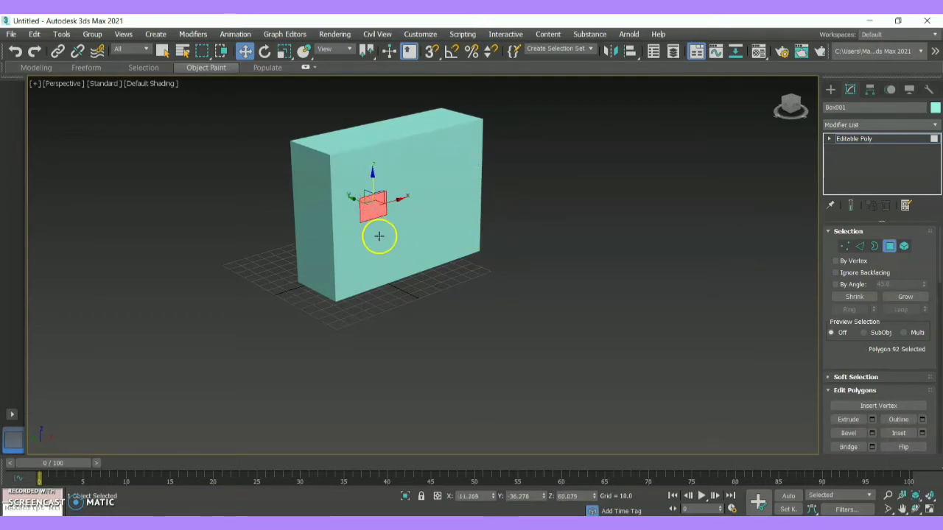
# Step: Build up a multiple selection covering the two leftmost columns of polygons on the box's front face
pyautogui.click(378, 236)
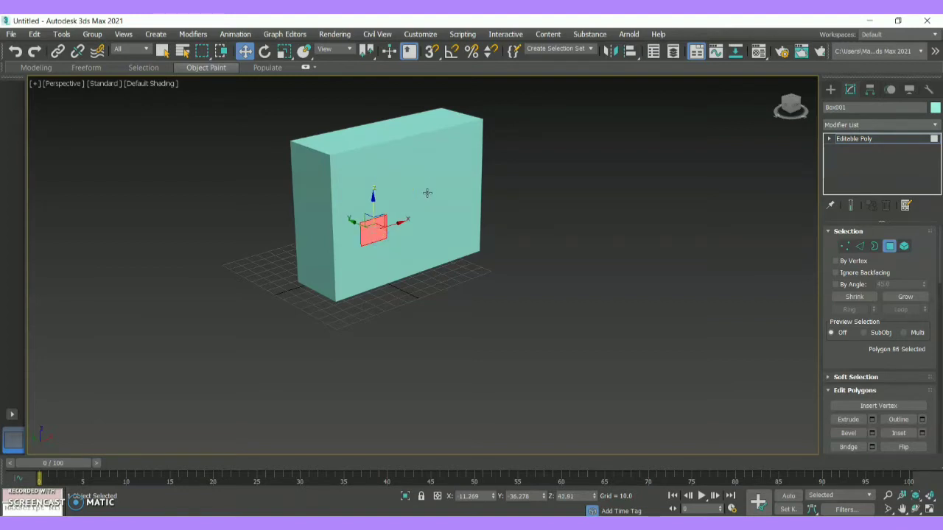
pyautogui.keyDown('ctrl'); pyautogui.click(347, 162); pyautogui.keyUp('ctrl')
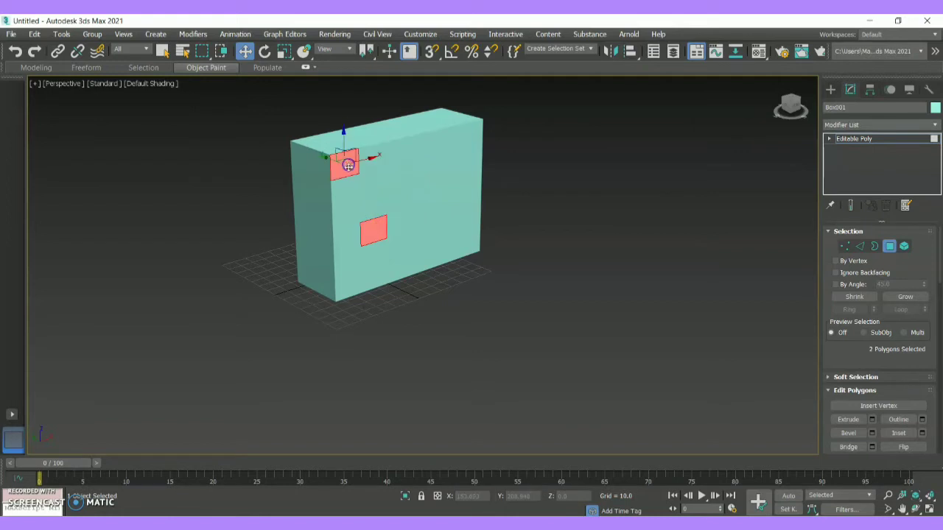
pyautogui.keyDown('ctrl'); pyautogui.click(351, 178); pyautogui.keyUp('ctrl')
pyautogui.keyDown('ctrl'); pyautogui.click(352, 207); pyautogui.keyUp('ctrl')
pyautogui.keyDown('ctrl'); pyautogui.click(359, 238); pyautogui.keyUp('ctrl')
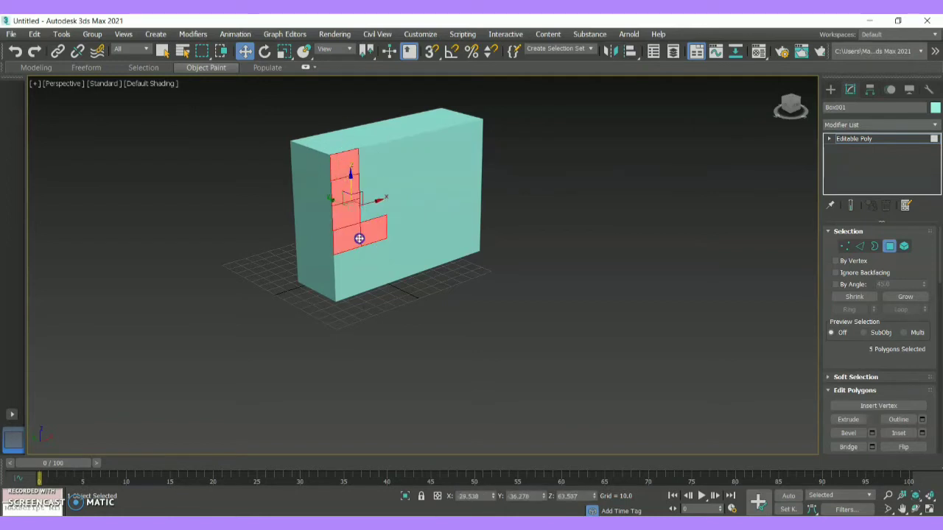
pyautogui.keyDown('ctrl'); pyautogui.click(359, 255); pyautogui.keyUp('ctrl')
pyautogui.keyDown('ctrl'); pyautogui.click(363, 280); pyautogui.keyUp('ctrl')
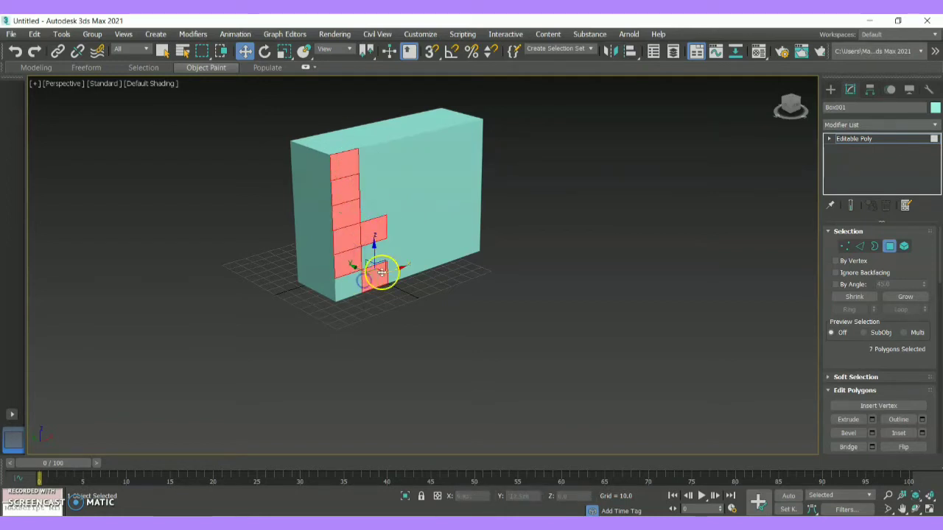
pyautogui.keyDown('ctrl'); pyautogui.click(404, 252); pyautogui.keyUp('ctrl')
pyautogui.keyDown('ctrl'); pyautogui.click(388, 251); pyautogui.keyUp('ctrl')
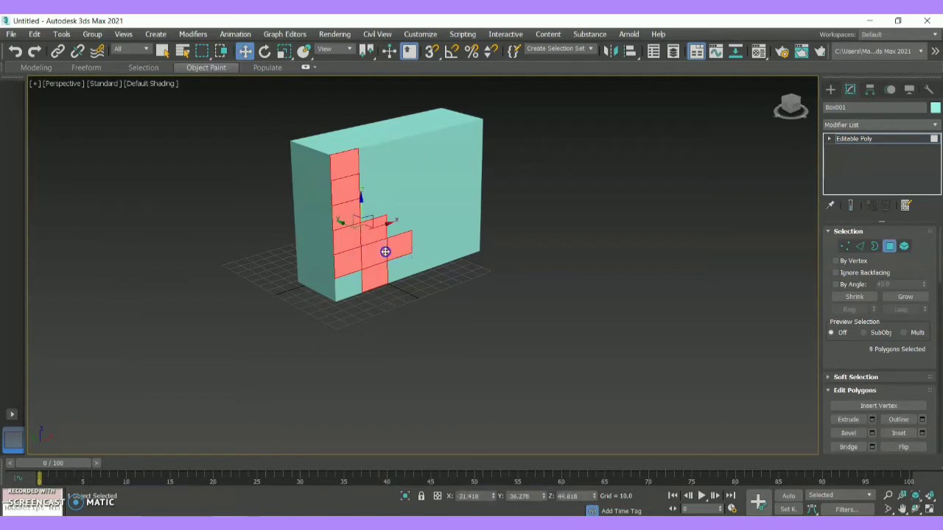
pyautogui.keyDown('ctrl'); pyautogui.click(347, 284); pyautogui.keyUp('ctrl')
pyautogui.keyDown('ctrl'); pyautogui.click(373, 178); pyautogui.keyUp('ctrl')
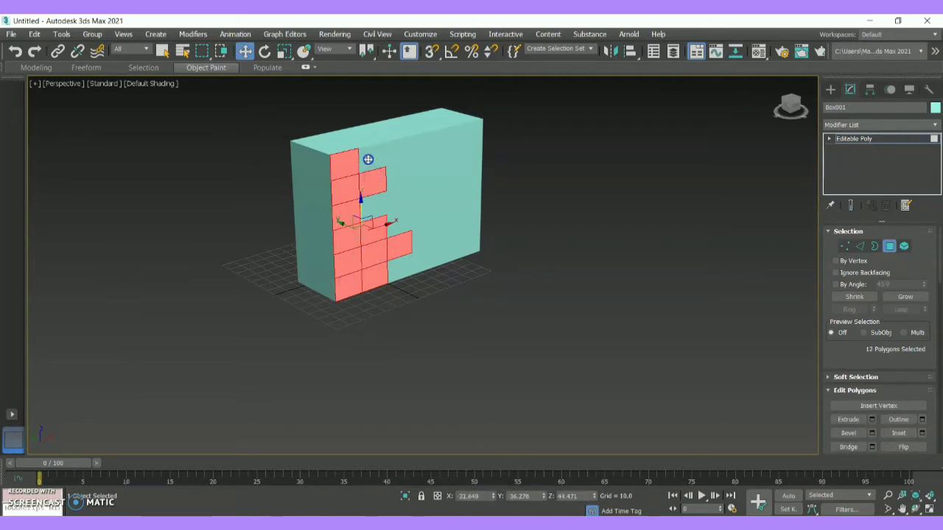
pyautogui.moveTo(368, 159); pyautogui.dragTo(377, 202)
pyautogui.hotkey('ctrl', 'z')
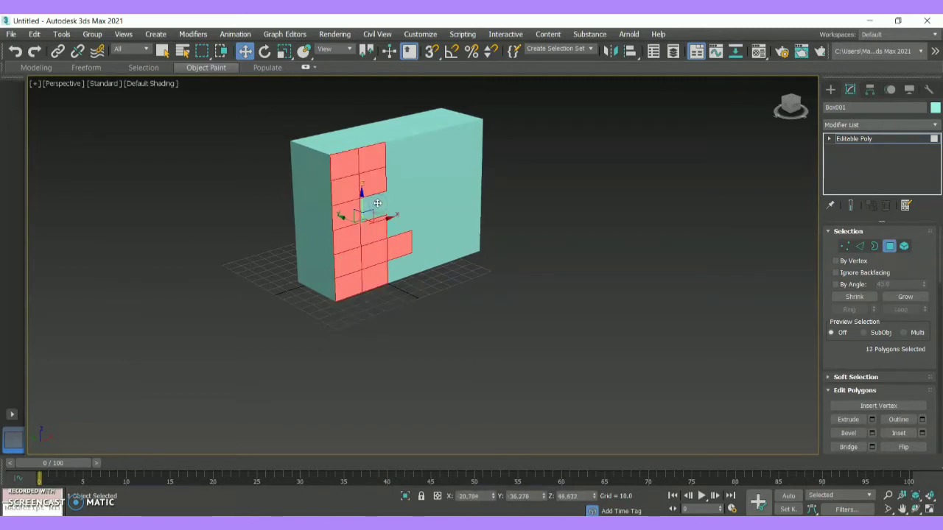
pyautogui.keyDown('ctrl'); pyautogui.click(377, 203); pyautogui.keyUp('ctrl')
# Step: Add the remaining polygons of the front face's upper three rows to the selection
pyautogui.keyDown('ctrl'); pyautogui.click(390, 200); pyautogui.keyUp('ctrl')
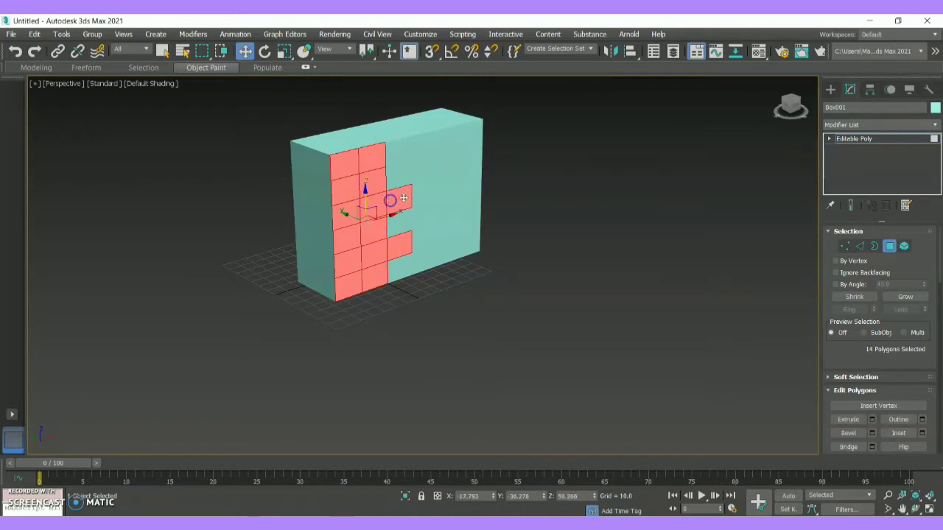
pyautogui.keyDown('ctrl'); pyautogui.click(414, 196); pyautogui.keyUp('ctrl')
pyautogui.keyDown('ctrl'); pyautogui.click(460, 184); pyautogui.keyUp('ctrl')
pyautogui.keyDown('ctrl'); pyautogui.click(452, 185); pyautogui.keyUp('ctrl')
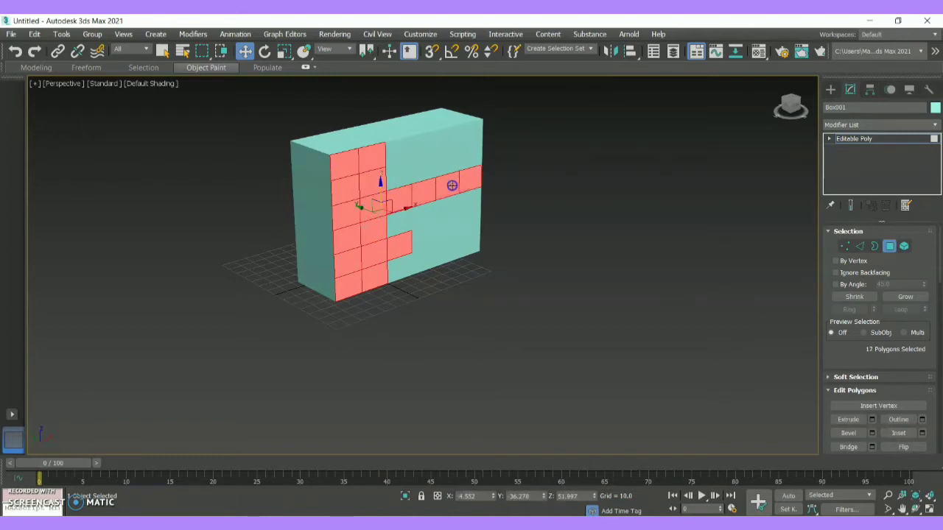
pyautogui.keyDown('ctrl'); pyautogui.click(447, 162); pyautogui.keyUp('ctrl')
pyautogui.keyDown('ctrl'); pyautogui.click(427, 144); pyautogui.keyUp('ctrl')
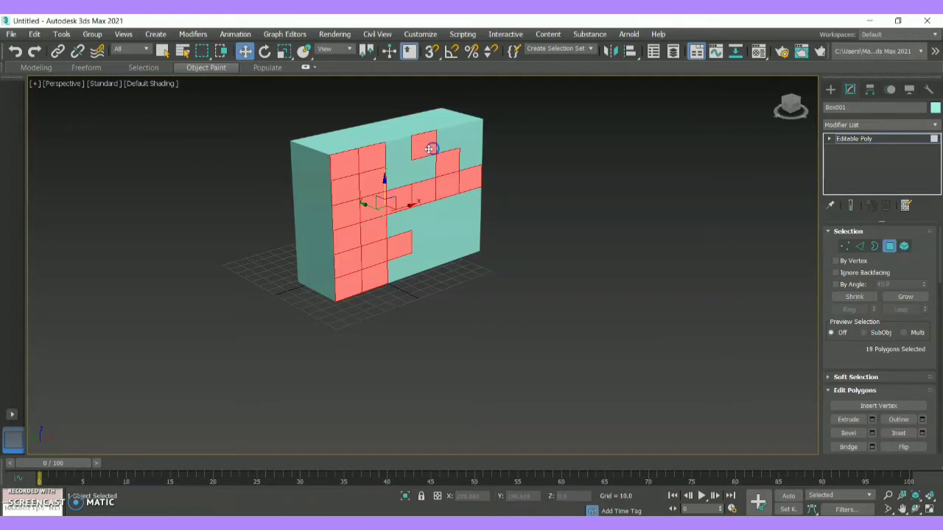
pyautogui.keyDown('ctrl'); pyautogui.click(410, 155); pyautogui.keyUp('ctrl')
pyautogui.keyDown('ctrl'); pyautogui.click(410, 169); pyautogui.keyUp('ctrl')
pyautogui.keyDown('ctrl'); pyautogui.click(417, 174); pyautogui.keyUp('ctrl')
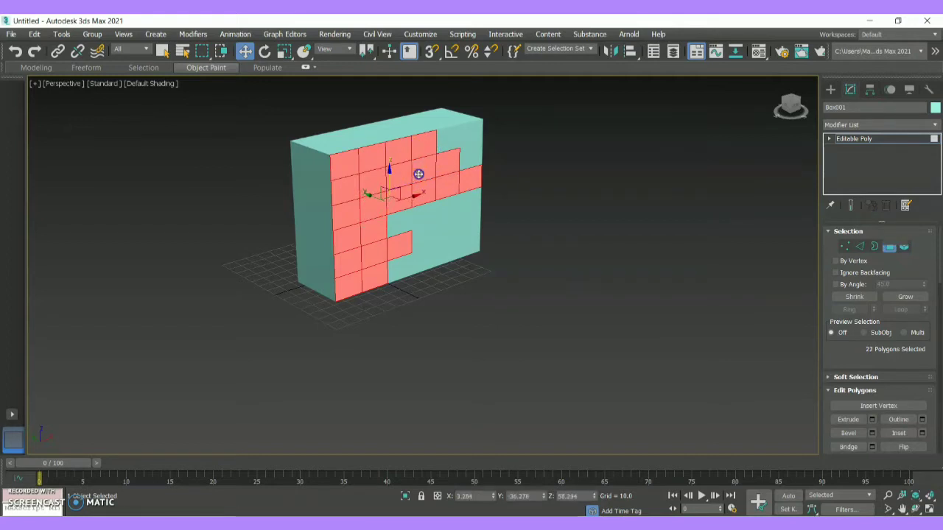
pyautogui.keyDown('ctrl'); pyautogui.click(441, 148); pyautogui.keyUp('ctrl')
pyautogui.keyDown('ctrl'); pyautogui.click(472, 137); pyautogui.keyUp('ctrl')
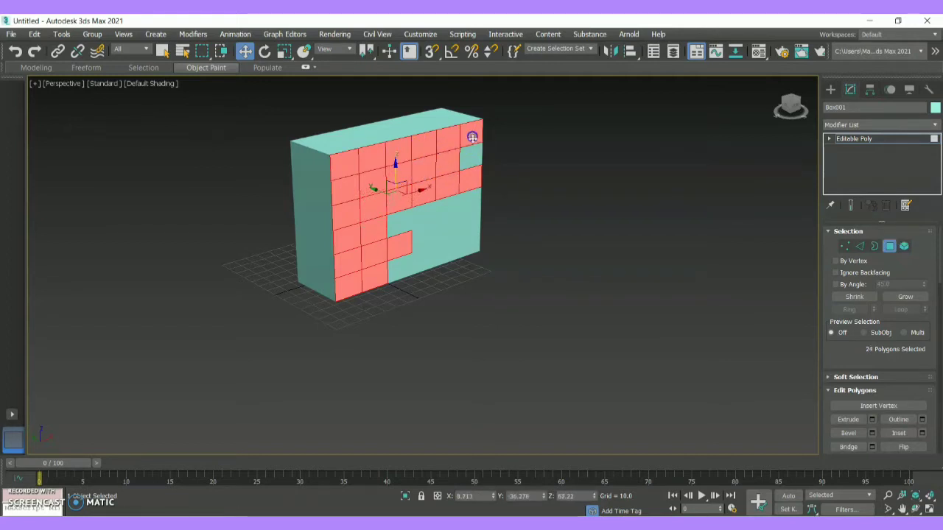
pyautogui.keyDown('ctrl'); pyautogui.click(475, 153); pyautogui.keyUp('ctrl')
# Step: Add the remaining polygons in the lower rows of the box's front face to the selection and delete the whole face
pyautogui.keyDown('ctrl'); pyautogui.click(403, 221); pyautogui.keyUp('ctrl')
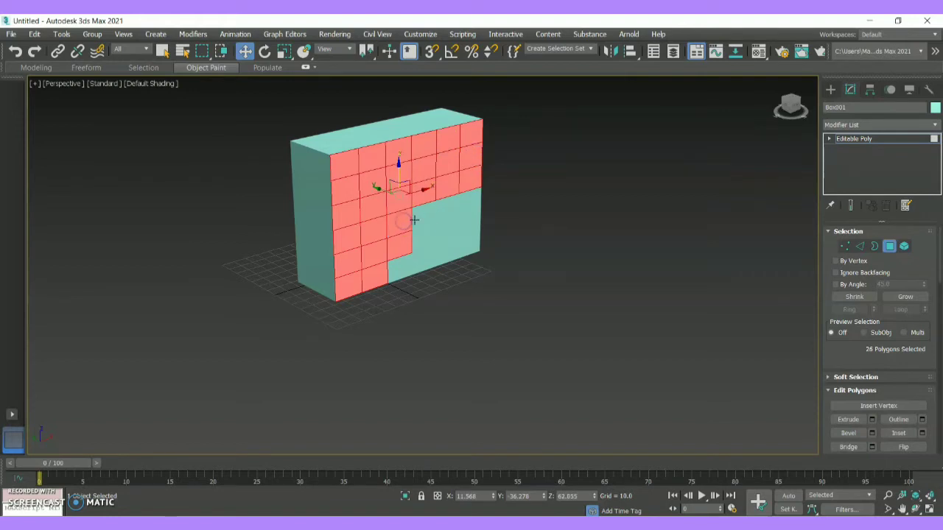
pyautogui.keyDown('ctrl'); pyautogui.click(414, 220); pyautogui.keyUp('ctrl')
pyautogui.keyDown('ctrl'); pyautogui.click(459, 209); pyautogui.keyUp('ctrl')
pyautogui.keyDown('ctrl'); pyautogui.click(428, 244); pyautogui.keyUp('ctrl')
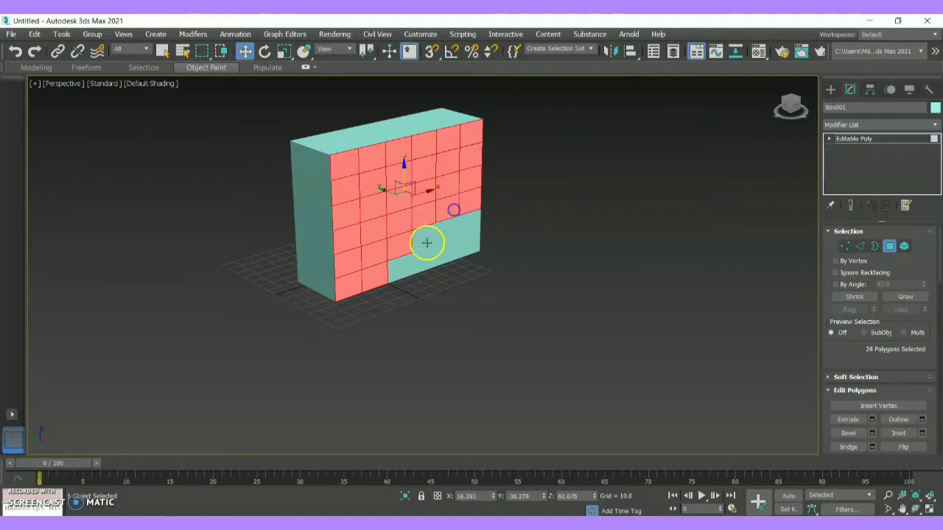
pyautogui.keyDown('ctrl'); pyautogui.click(459, 238); pyautogui.keyUp('ctrl')
pyautogui.keyDown('ctrl'); pyautogui.click(476, 228); pyautogui.keyUp('ctrl')
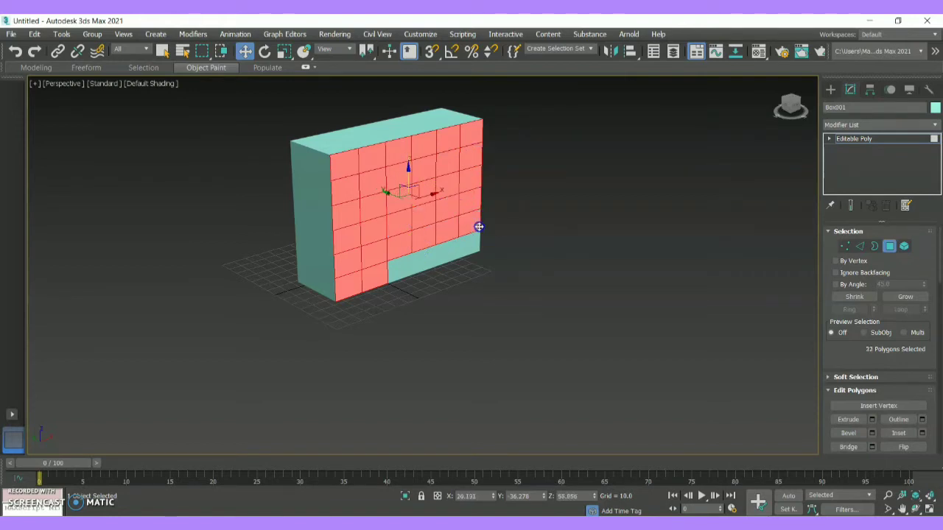
pyautogui.keyDown('ctrl'); pyautogui.click(394, 275); pyautogui.keyUp('ctrl')
pyautogui.keyDown('ctrl'); pyautogui.click(417, 267); pyautogui.keyUp('ctrl')
pyautogui.keyDown('ctrl'); pyautogui.click(447, 257); pyautogui.keyUp('ctrl')
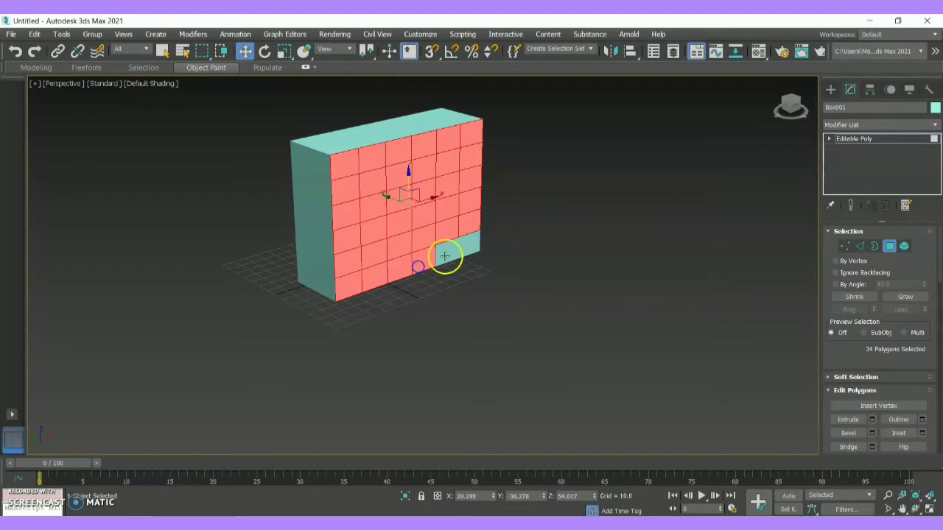
pyautogui.keyDown('ctrl'); pyautogui.click(454, 255); pyautogui.keyUp('ctrl')
pyautogui.keyDown('ctrl'); pyautogui.click(467, 251); pyautogui.keyUp('ctrl')
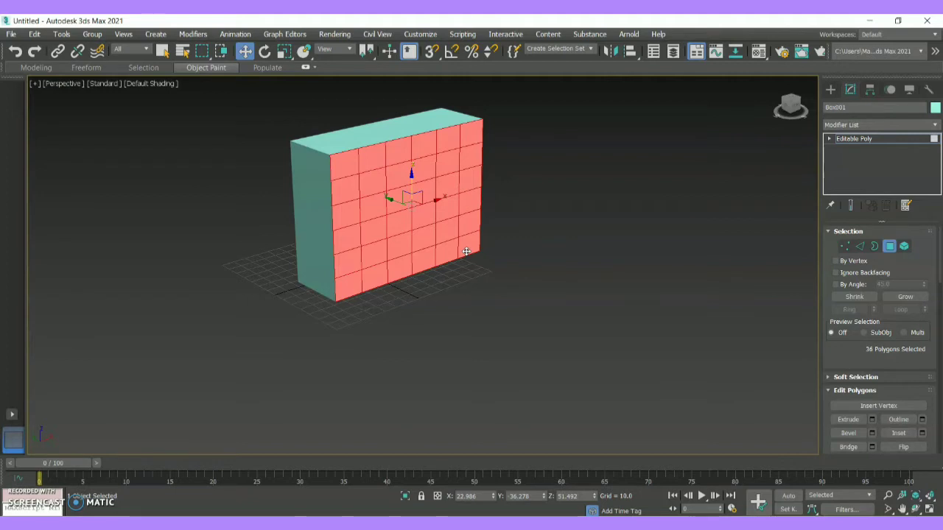
pyautogui.press('Delete')
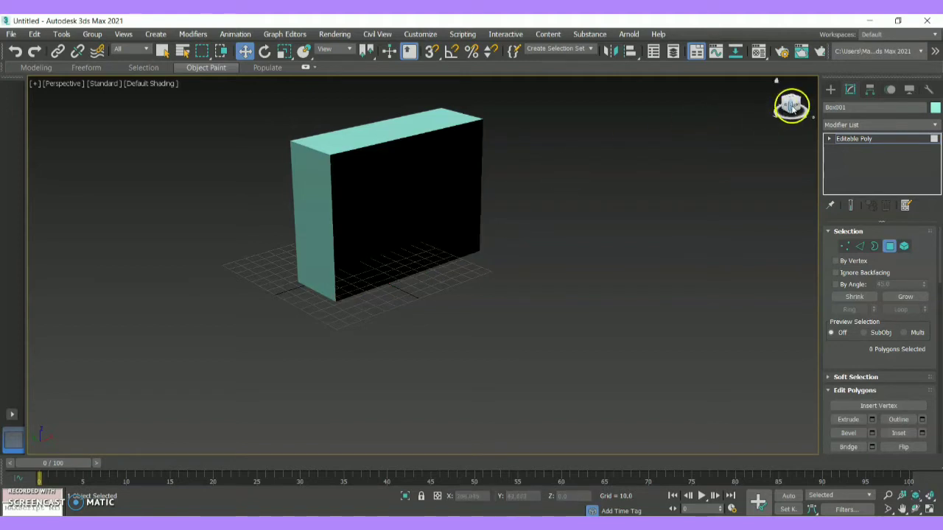
pyautogui.moveTo(795, 108)
pyautogui.mouseDown()
pyautogui.moveTo(794, 131)
pyautogui.moveTo(766, 106)
pyautogui.moveTo(695, 98)
pyautogui.moveTo(649, 116)
pyautogui.moveTo(657, 173)
pyautogui.moveTo(607, 154)
pyautogui.moveTo(629, 113)
pyautogui.moveTo(730, 114)
pyautogui.moveTo(796, 96)
pyautogui.moveTo(789, 83)
pyautogui.moveTo(798, 109)
pyautogui.moveTo(797, 91)
pyautogui.moveTo(803, 440)
pyautogui.moveTo(811, 423)
pyautogui.mouseUp()
pyautogui.click(332, 171)
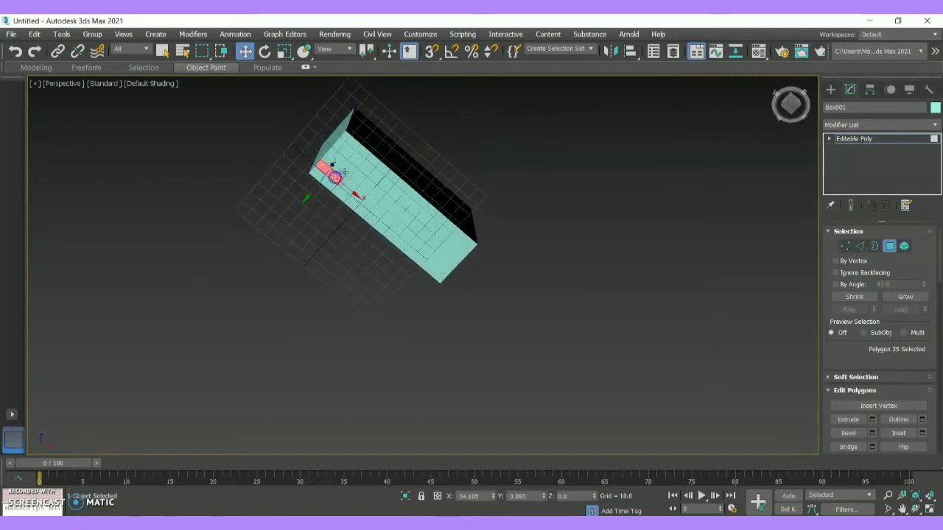
pyautogui.click(356, 169)
pyautogui.click(333, 166)
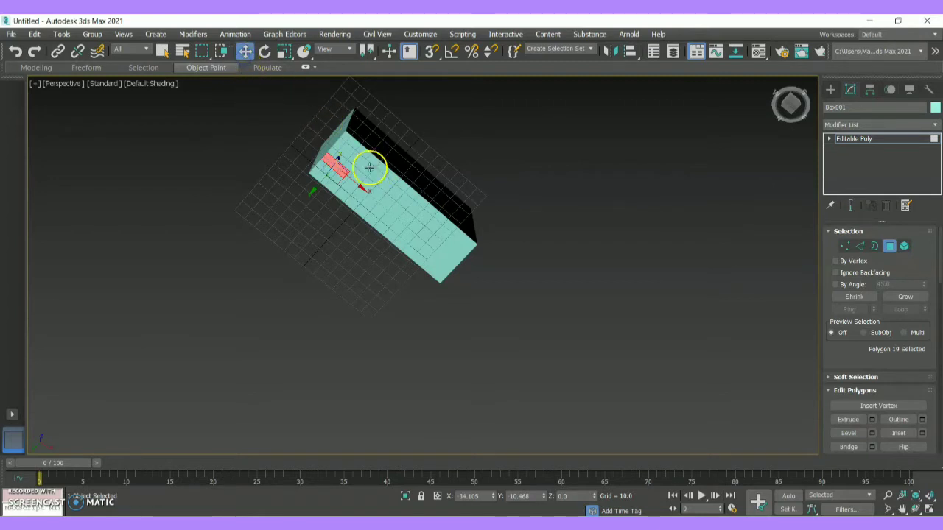
pyautogui.click(790, 105)
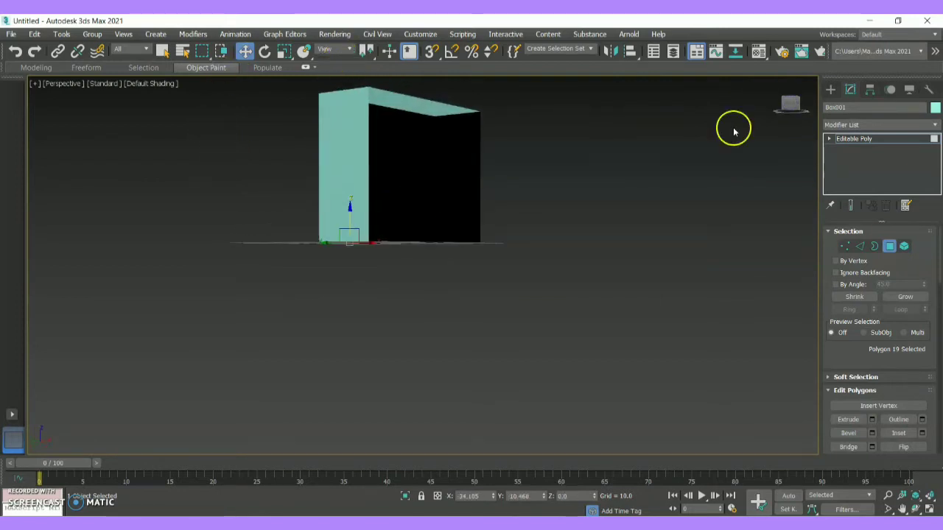
# Step: Leave polygon editing and raise the whole box above the grid to a Z position of about 19.56
pyautogui.click(831, 89)
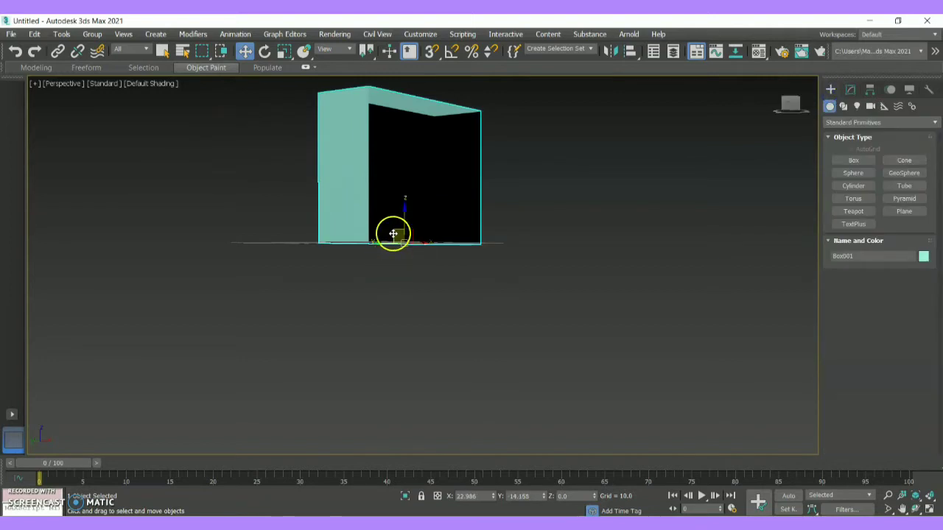
pyautogui.moveTo(405, 211); pyautogui.dragTo(400, 199)
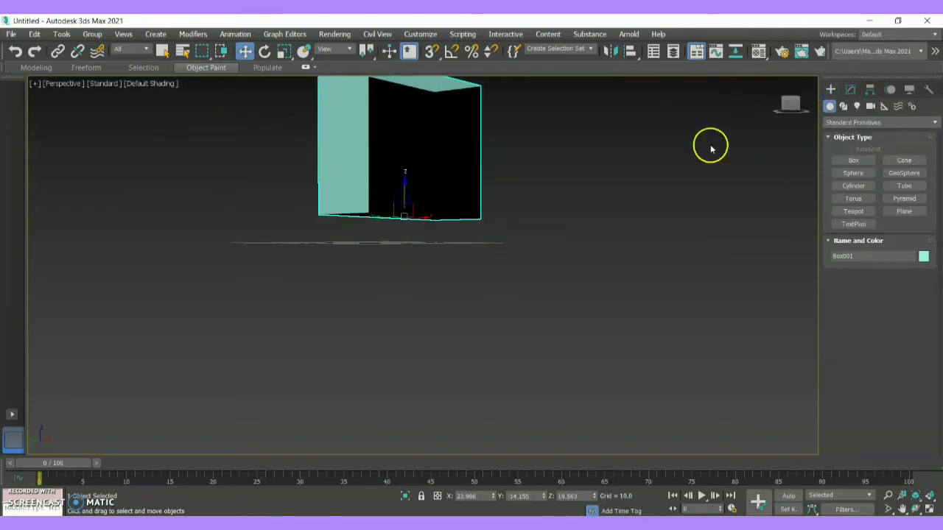
pyautogui.click(849, 90)
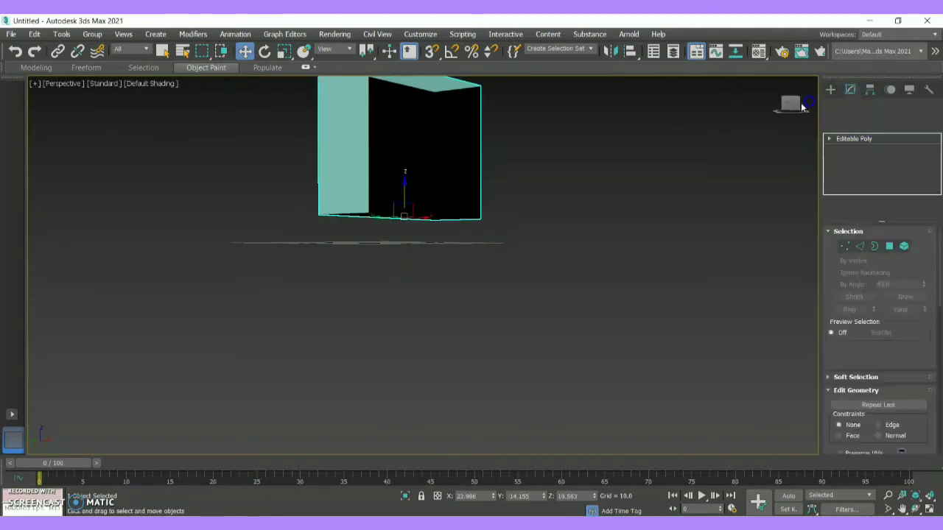
# Step: Enter Polygon sub-object level and select the column of polygons at one end of the box's underside
pyautogui.moveTo(786, 106)
pyautogui.mouseDown()
pyautogui.moveTo(804, 453)
pyautogui.moveTo(50, 451)
pyautogui.moveTo(787, 449)
pyautogui.moveTo(779, 91)
pyautogui.mouseUp()
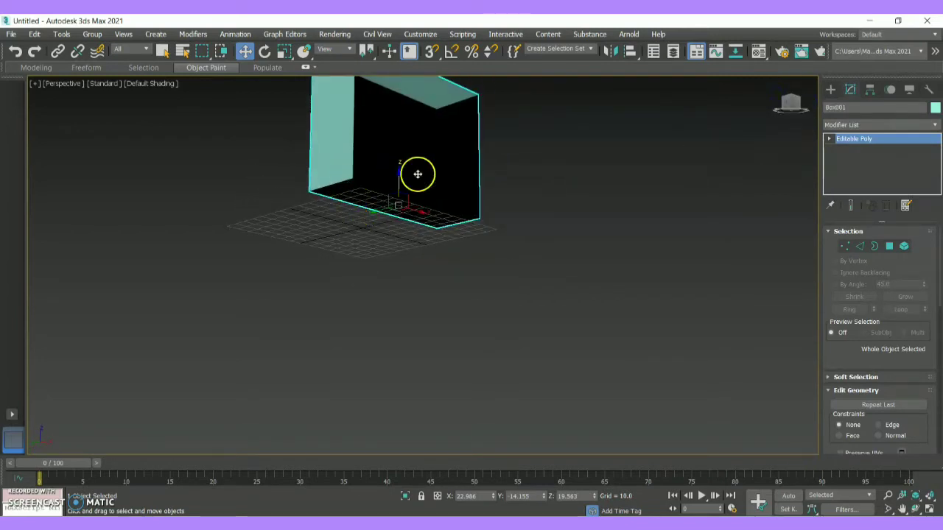
pyautogui.moveTo(791, 107); pyautogui.dragTo(749, 450)
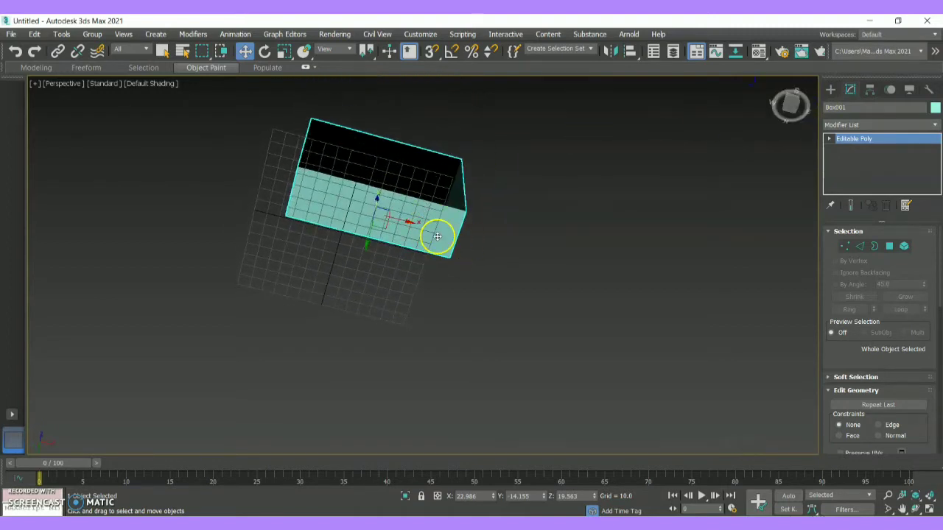
pyautogui.click(889, 246)
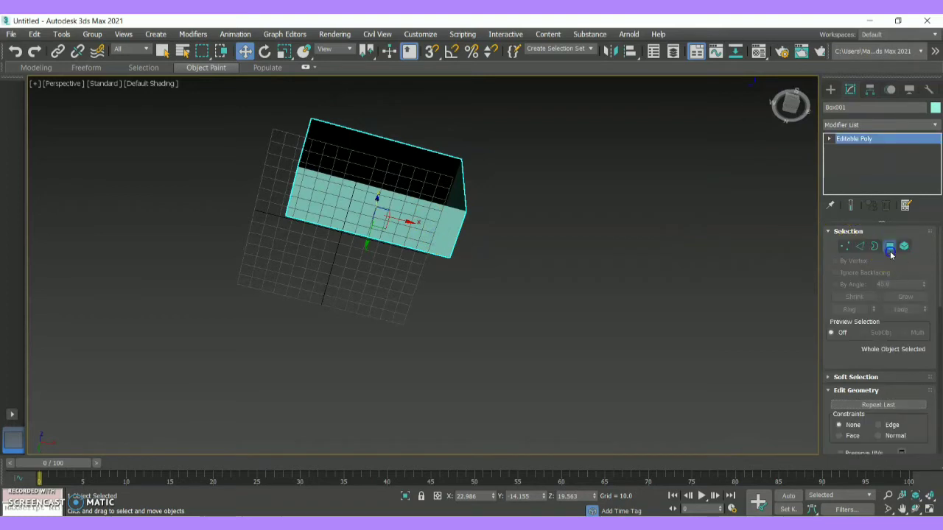
pyautogui.click(440, 230)
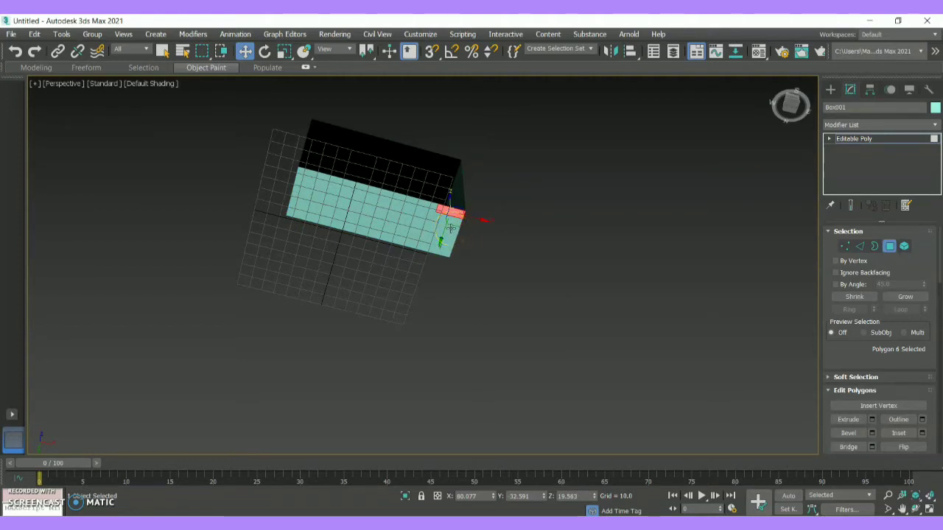
pyautogui.keyDown('ctrl'); pyautogui.click(450, 229); pyautogui.keyUp('ctrl')
pyautogui.keyDown('ctrl'); pyautogui.click(455, 223); pyautogui.keyUp('ctrl')
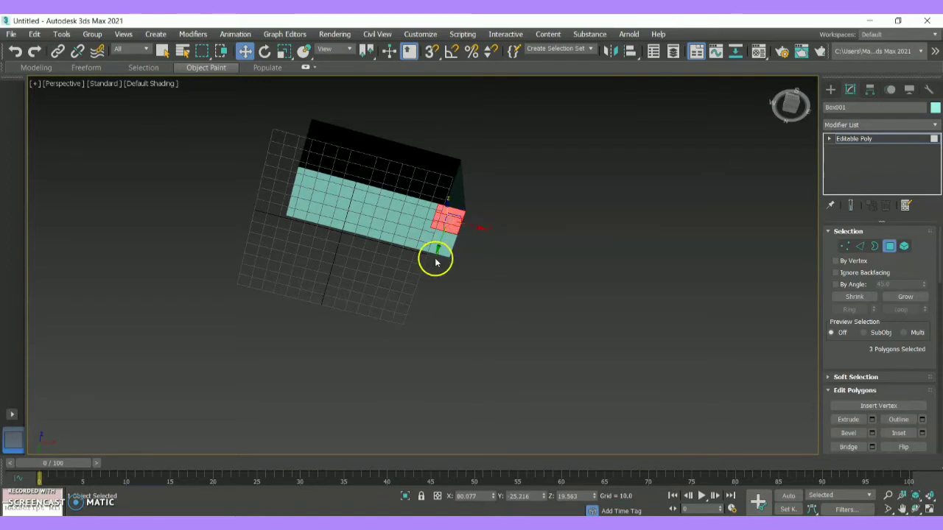
pyautogui.rightClick(448, 247)
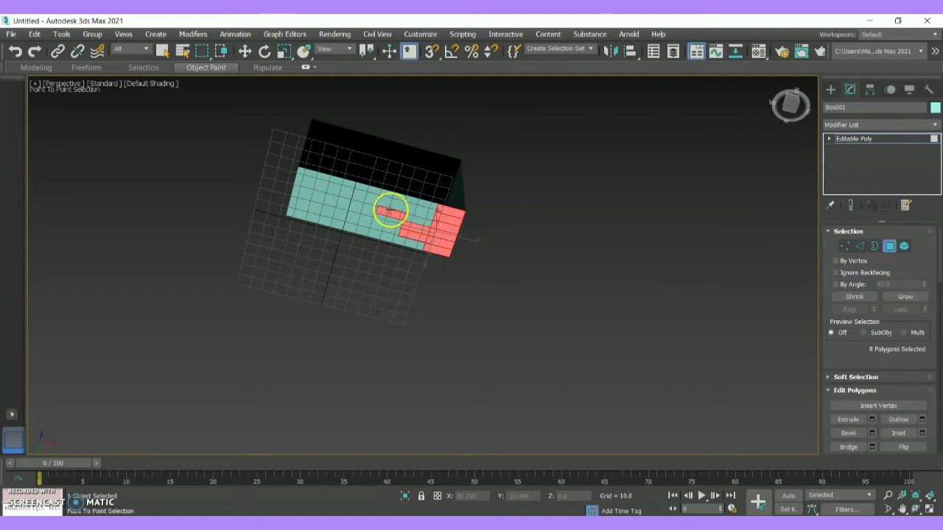
# Step: Add all the remaining polygons of the box's underside to the selection and switch back to the Move tool
pyautogui.click(431, 209)
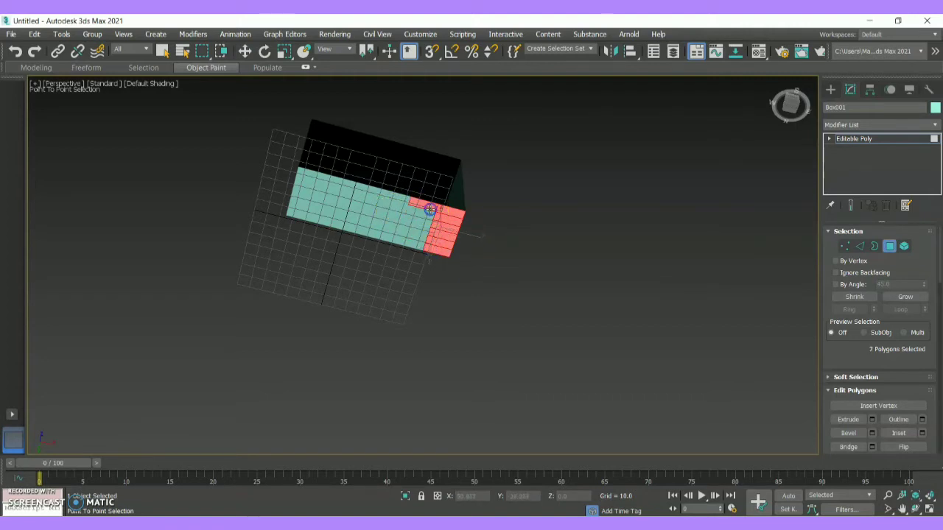
pyautogui.click(418, 245)
pyautogui.click(385, 238)
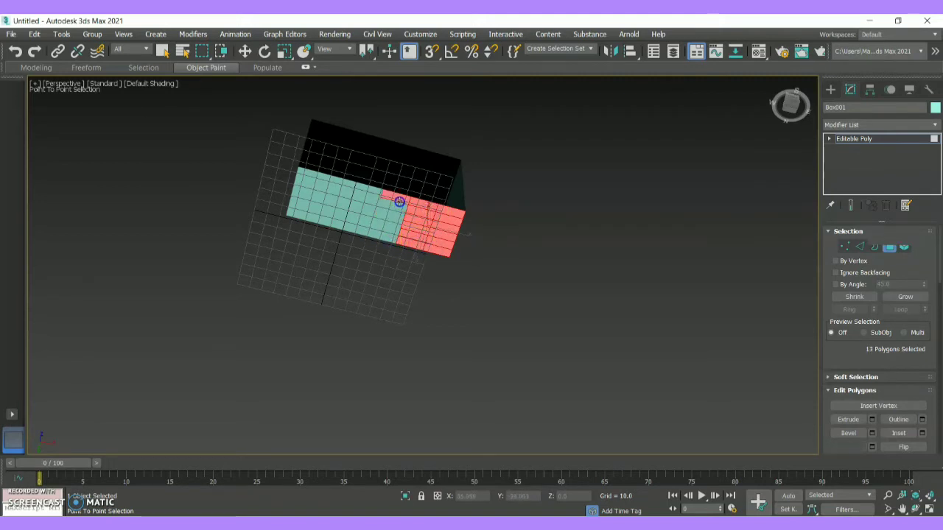
pyautogui.click(391, 235)
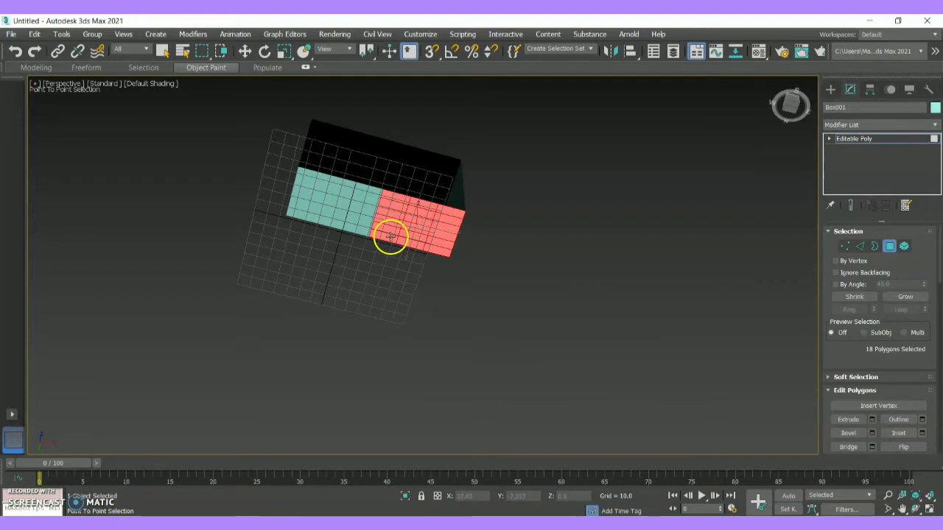
pyautogui.click(347, 224)
pyautogui.click(361, 205)
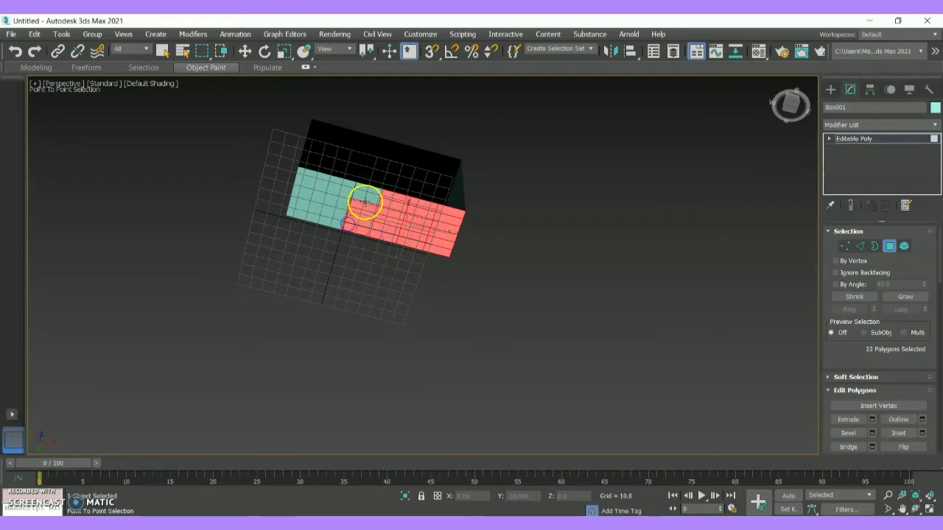
pyautogui.click(342, 187)
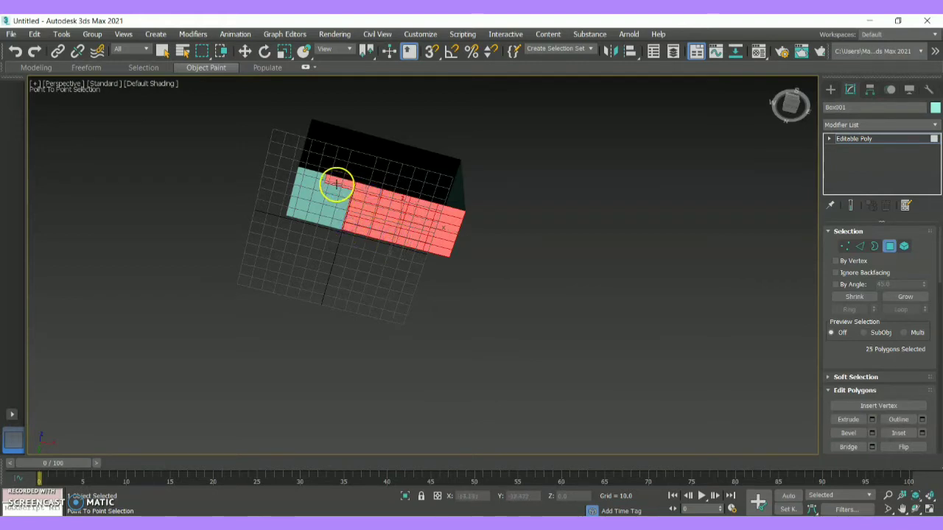
pyautogui.click(330, 213)
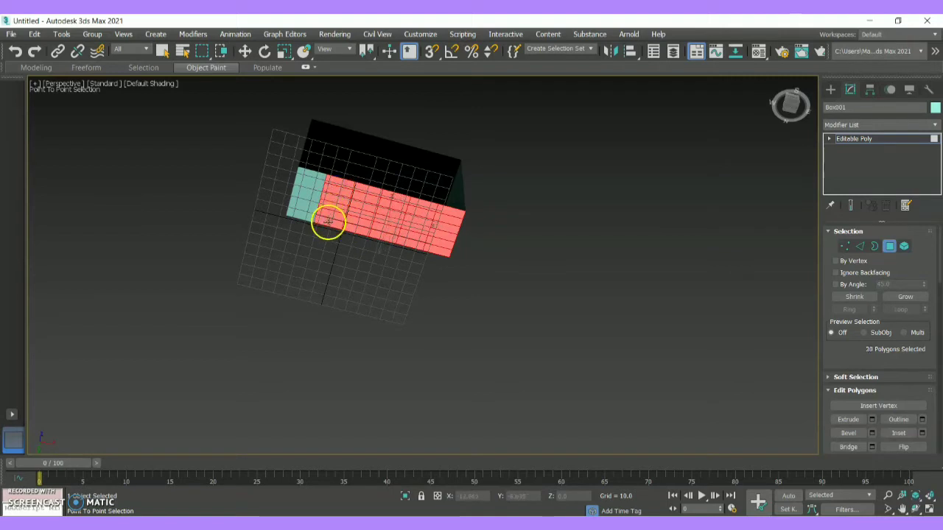
pyautogui.click(295, 212)
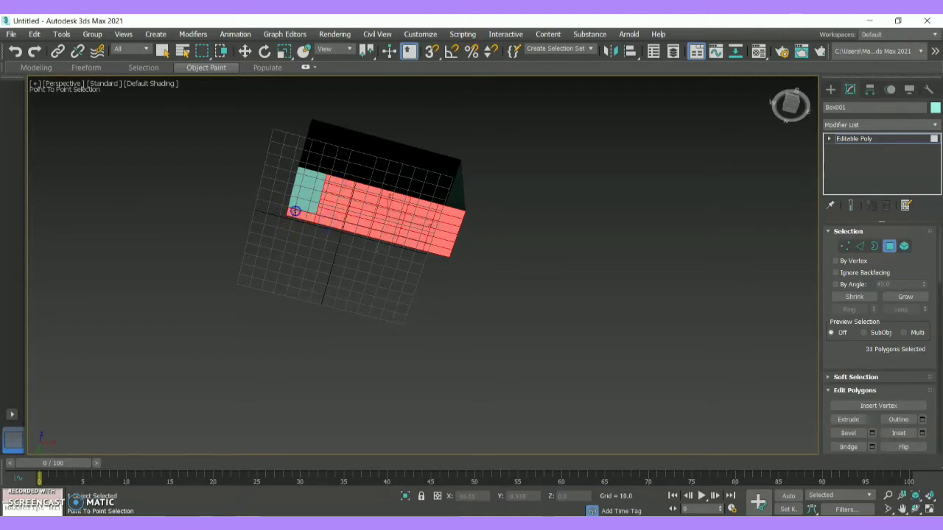
pyautogui.click(316, 178)
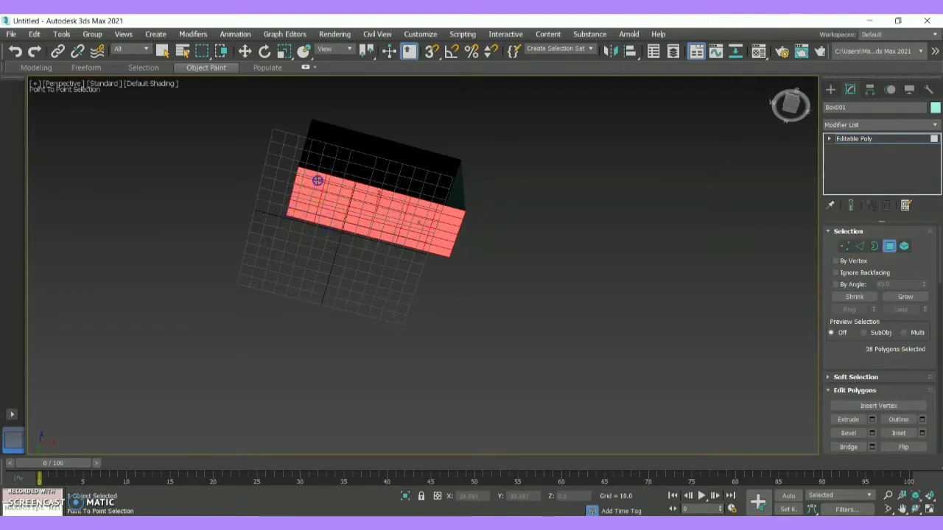
pyautogui.press('w')
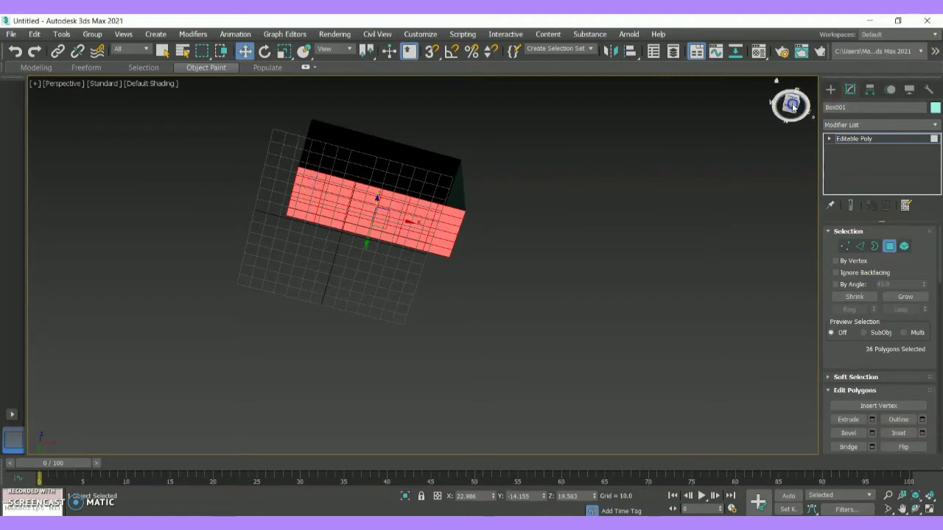
# Step: Extrude the selected underside polygons downward with a height of about 8.557, and clear the selection
pyautogui.moveTo(789, 106)
pyautogui.mouseDown()
pyautogui.moveTo(797, 118)
pyautogui.moveTo(790, 102)
pyautogui.moveTo(793, 109)
pyautogui.mouseUp()
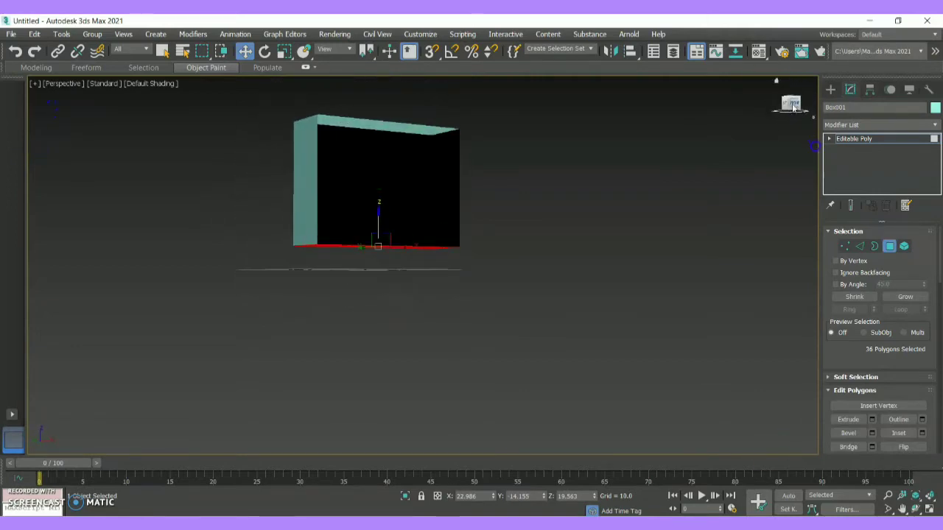
pyautogui.click(872, 419)
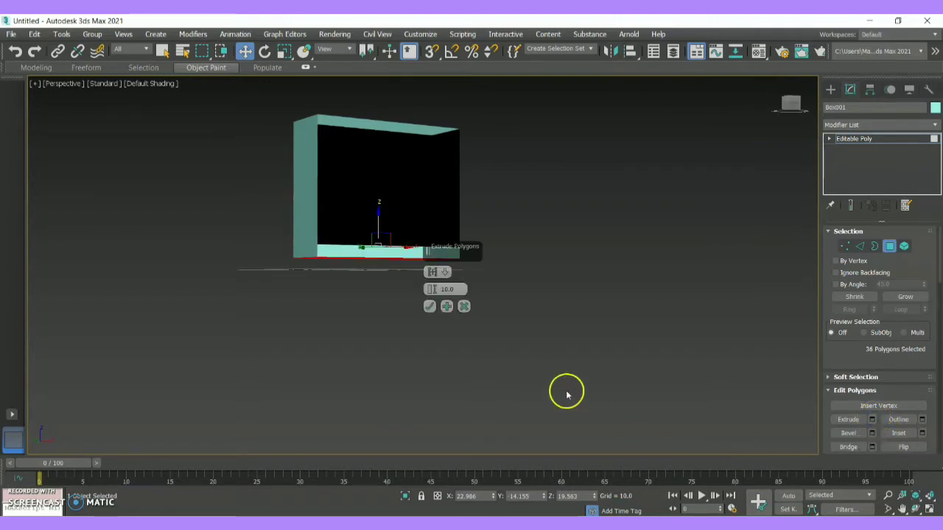
pyautogui.moveTo(432, 295); pyautogui.dragTo(434, 305)
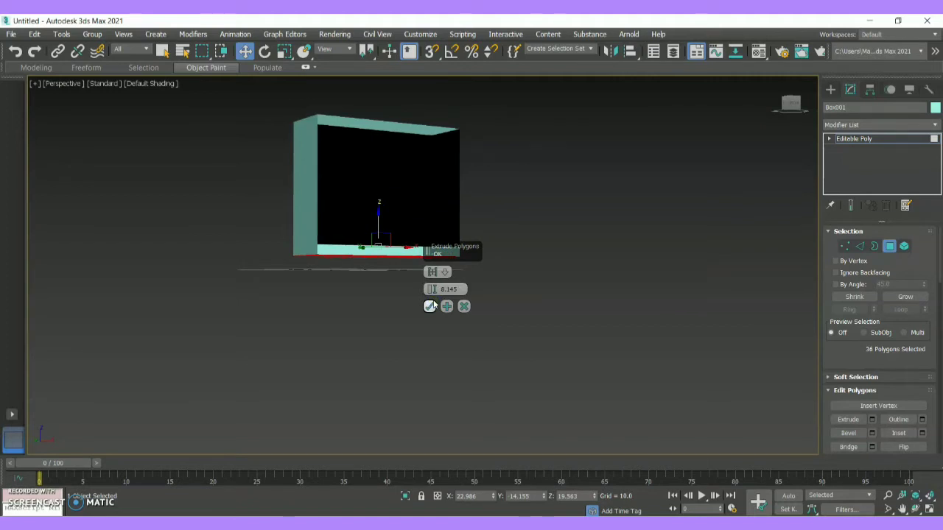
pyautogui.click(431, 293)
pyautogui.click(431, 290)
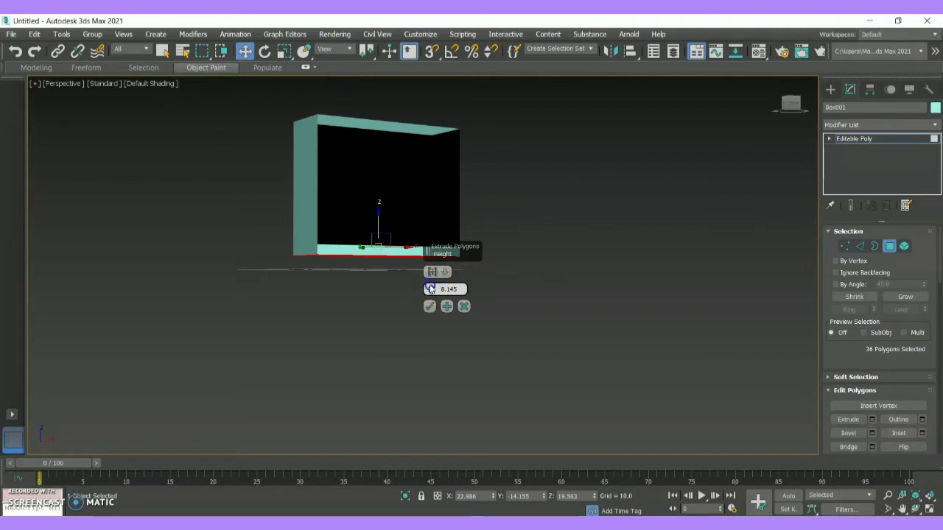
pyautogui.moveTo(431, 290); pyautogui.dragTo(430, 284)
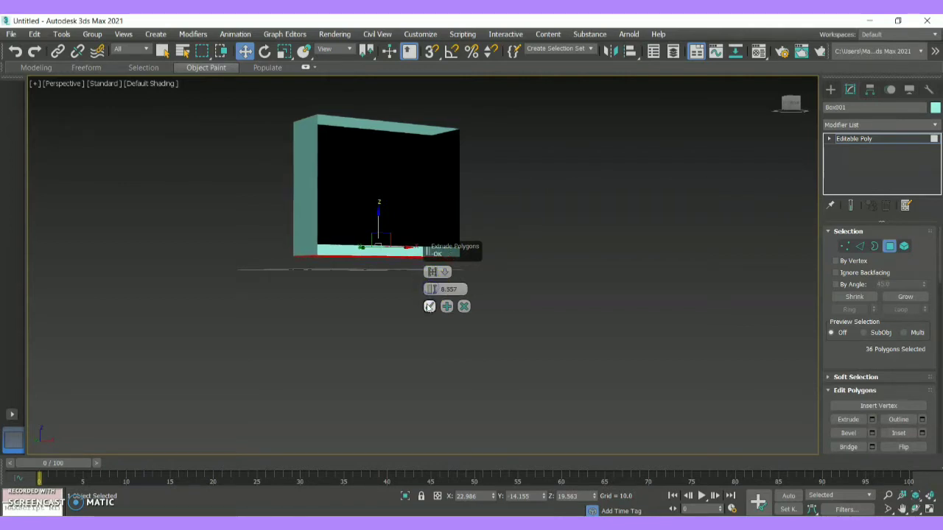
pyautogui.click(430, 307)
pyautogui.click(626, 233)
pyautogui.click(454, 272)
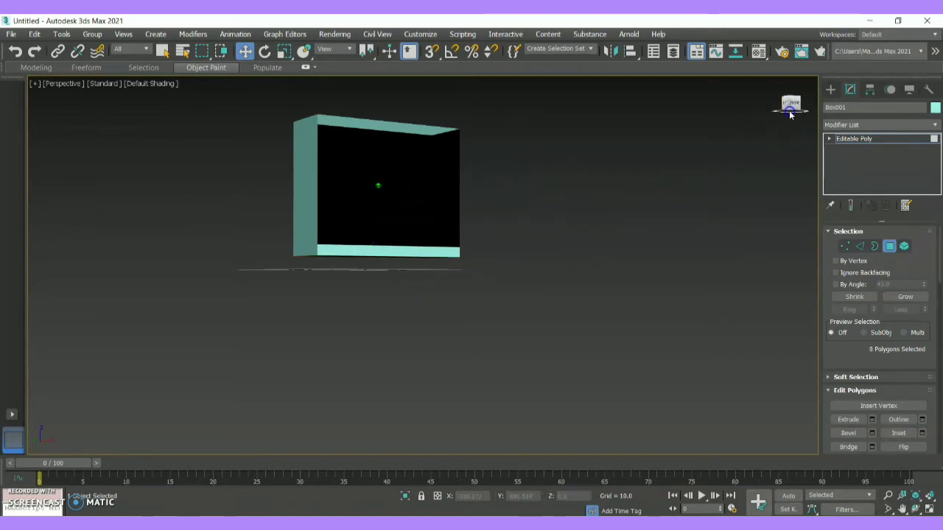
# Step: Apply a Shell modifier to the open box and adjust its inner amount
pyautogui.moveTo(791, 114)
pyautogui.mouseDown()
pyautogui.moveTo(792, 132)
pyautogui.moveTo(805, 120)
pyautogui.moveTo(790, 118)
pyautogui.mouseUp()
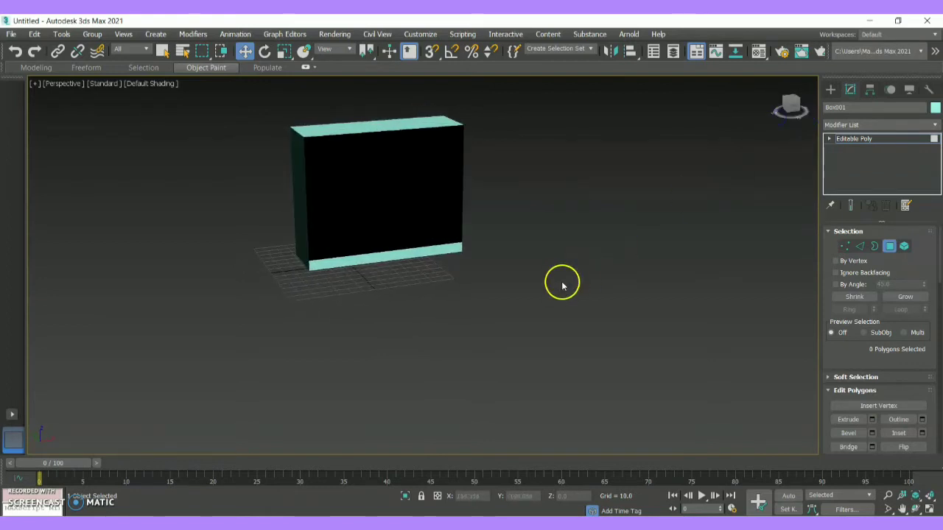
pyautogui.click(872, 123)
pyautogui.moveTo(936, 163); pyautogui.dragTo(940, 393)
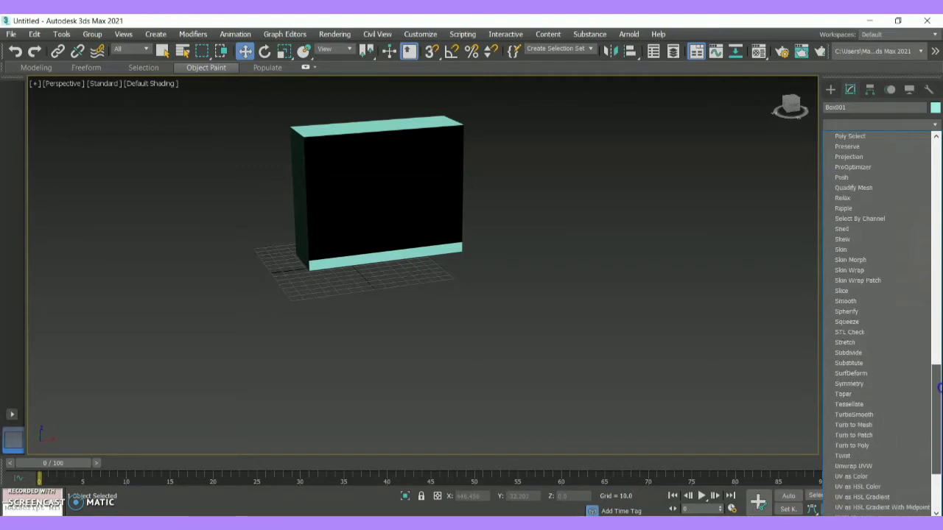
pyautogui.click(847, 230)
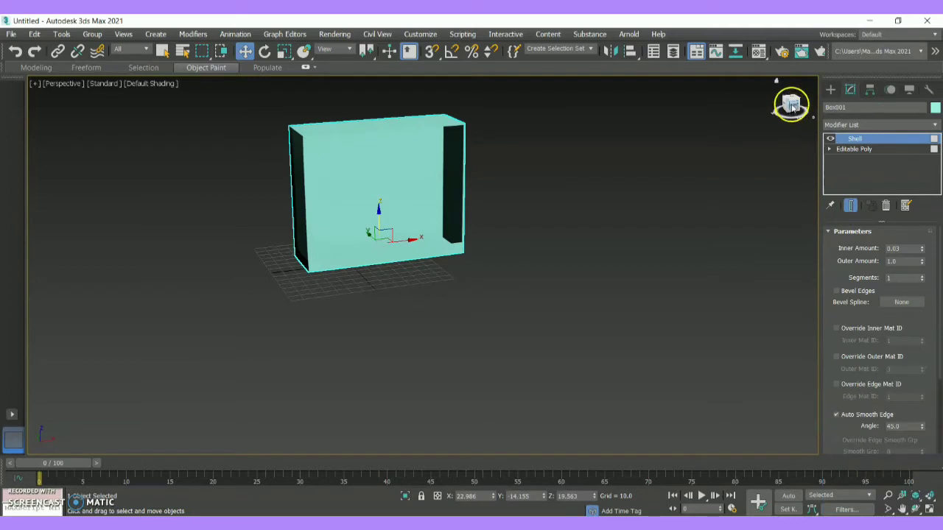
pyautogui.moveTo(789, 105)
pyautogui.mouseDown()
pyautogui.moveTo(787, 137)
pyautogui.moveTo(66, 117)
pyautogui.moveTo(763, 114)
pyautogui.moveTo(674, 98)
pyautogui.moveTo(766, 96)
pyautogui.moveTo(789, 102)
pyautogui.moveTo(65, 95)
pyautogui.moveTo(52, 108)
pyautogui.moveTo(785, 111)
pyautogui.moveTo(754, 118)
pyautogui.moveTo(792, 108)
pyautogui.mouseUp()
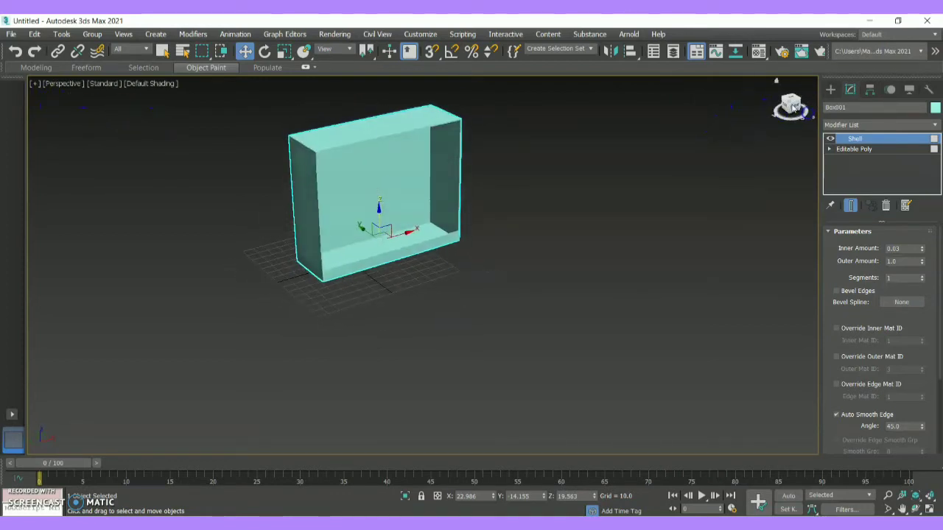
pyautogui.click(922, 248)
pyautogui.moveTo(921, 232); pyautogui.dragTo(920, 252)
# Step: Return to the Editable Poly beneath the Shell, go through its Vertex, Edge and Border sub-object levels, and finish in Polygon level
pyautogui.click(830, 149)
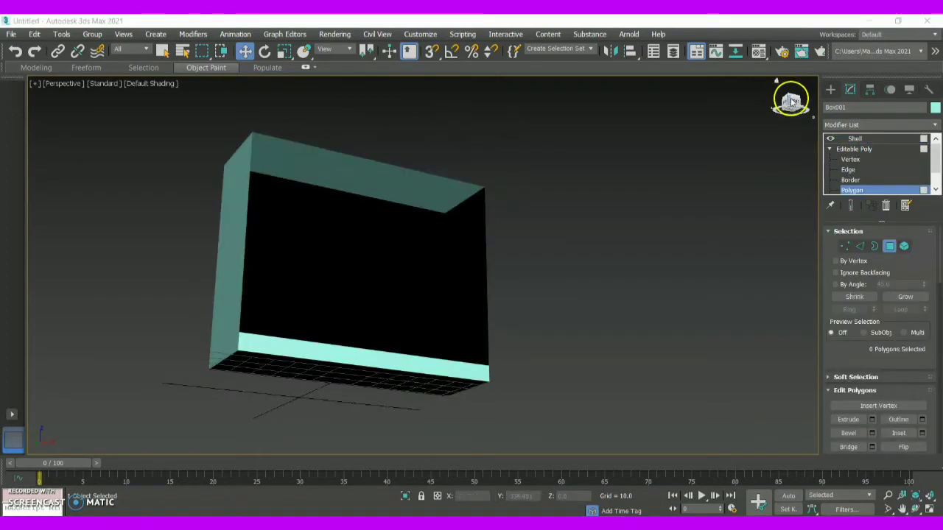
pyautogui.moveTo(789, 102)
pyautogui.mouseDown()
pyautogui.moveTo(797, 124)
pyautogui.moveTo(806, 80)
pyautogui.moveTo(805, 431)
pyautogui.moveTo(802, 95)
pyautogui.moveTo(813, 99)
pyautogui.moveTo(810, 118)
pyautogui.moveTo(752, 113)
pyautogui.moveTo(739, 122)
pyautogui.moveTo(751, 139)
pyautogui.moveTo(785, 123)
pyautogui.moveTo(756, 111)
pyautogui.moveTo(793, 101)
pyautogui.mouseUp()
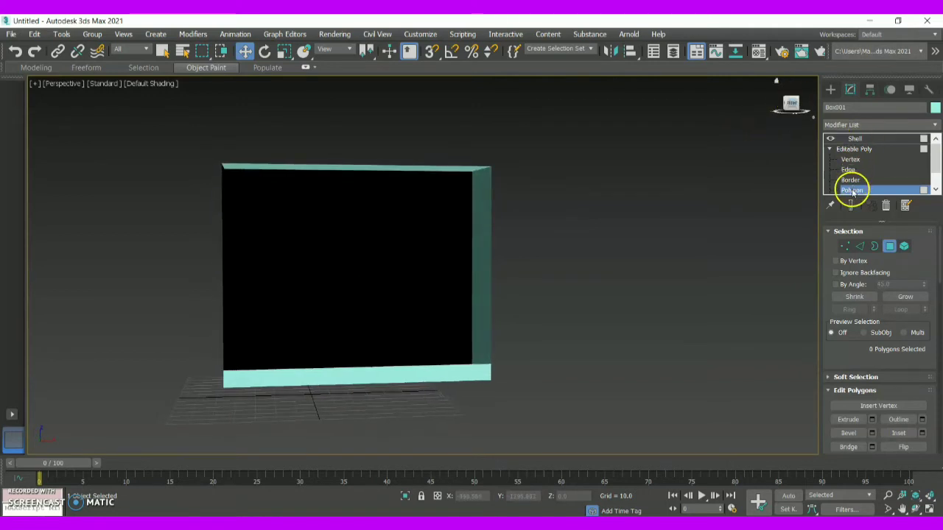
pyautogui.click(890, 246)
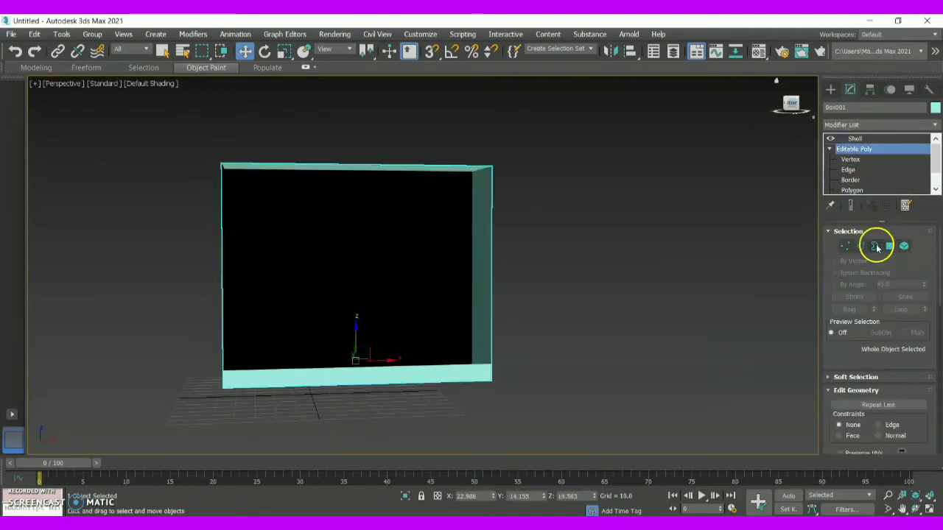
pyautogui.click(844, 247)
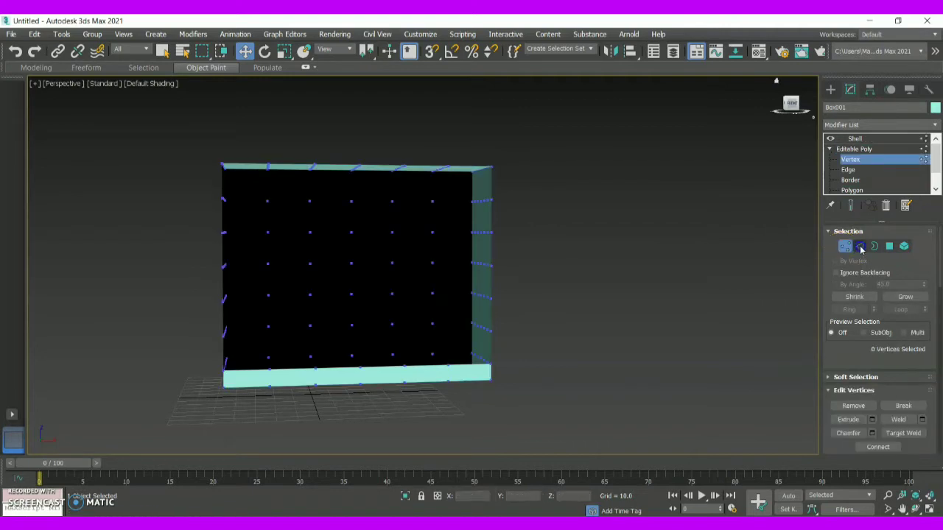
pyautogui.click(486, 270)
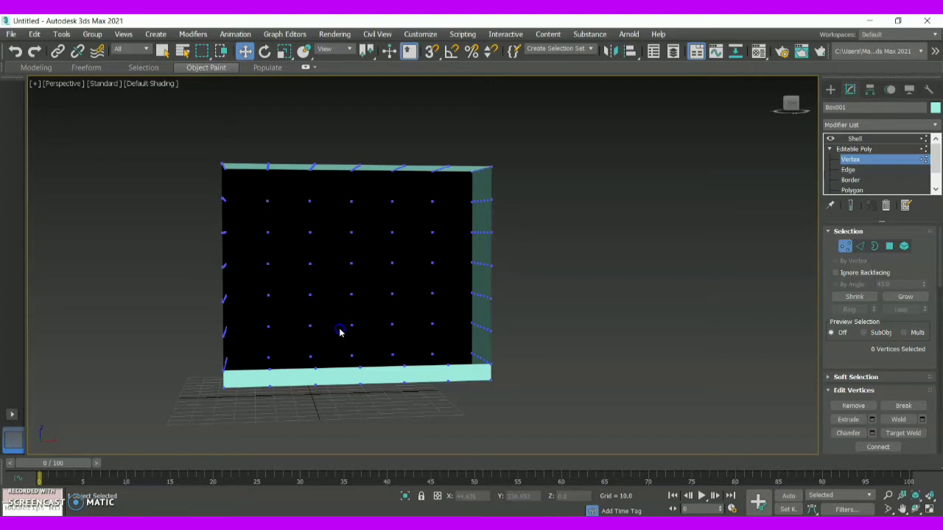
pyautogui.click(790, 102)
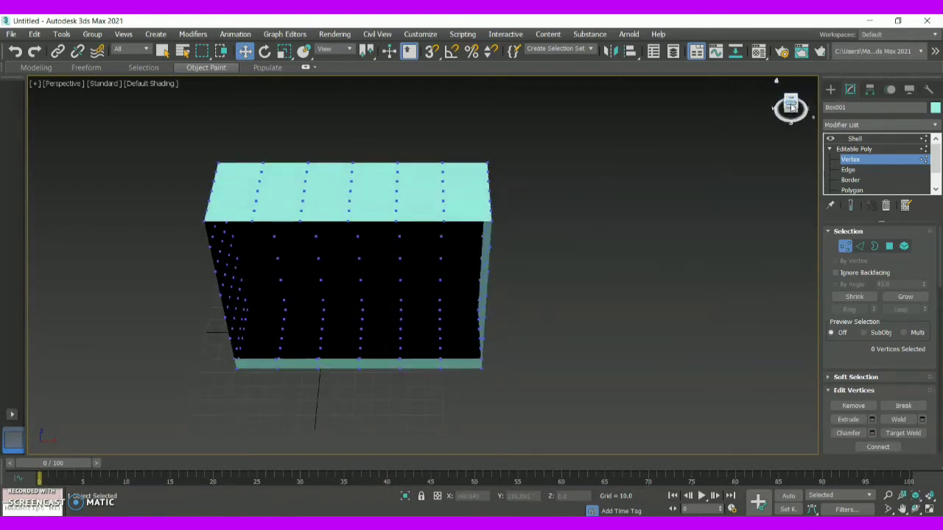
pyautogui.moveTo(792, 106)
pyautogui.mouseDown()
pyautogui.moveTo(794, 88)
pyautogui.moveTo(798, 448)
pyautogui.moveTo(806, 447)
pyautogui.moveTo(816, 80)
pyautogui.moveTo(793, 105)
pyautogui.mouseUp()
pyautogui.click(847, 169)
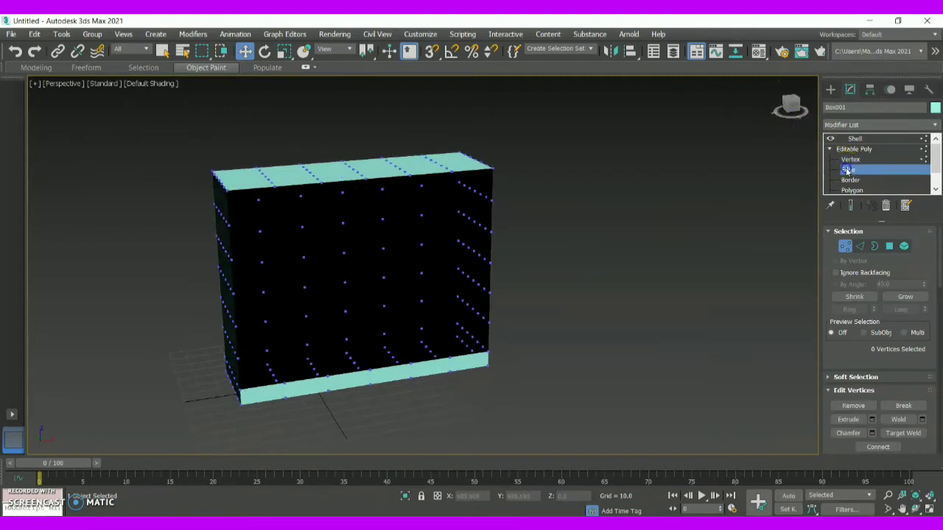
pyautogui.click(851, 179)
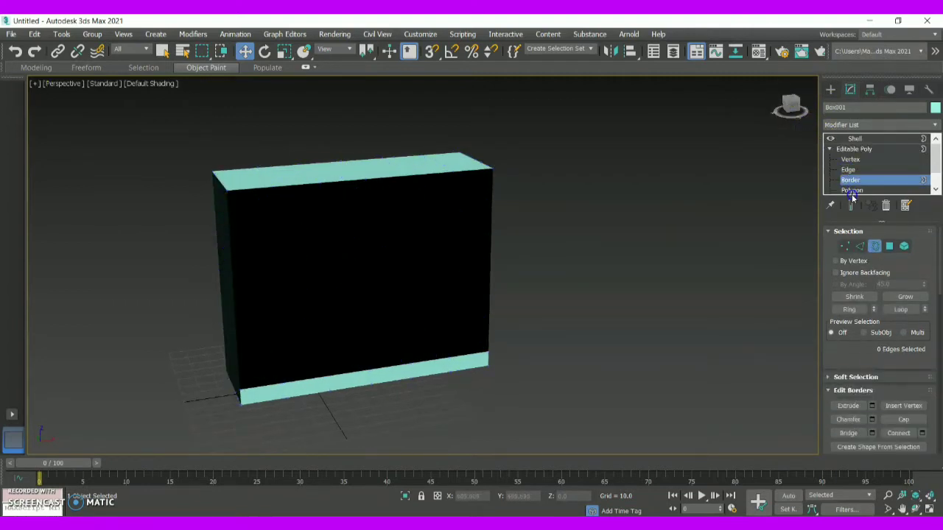
pyautogui.click(853, 191)
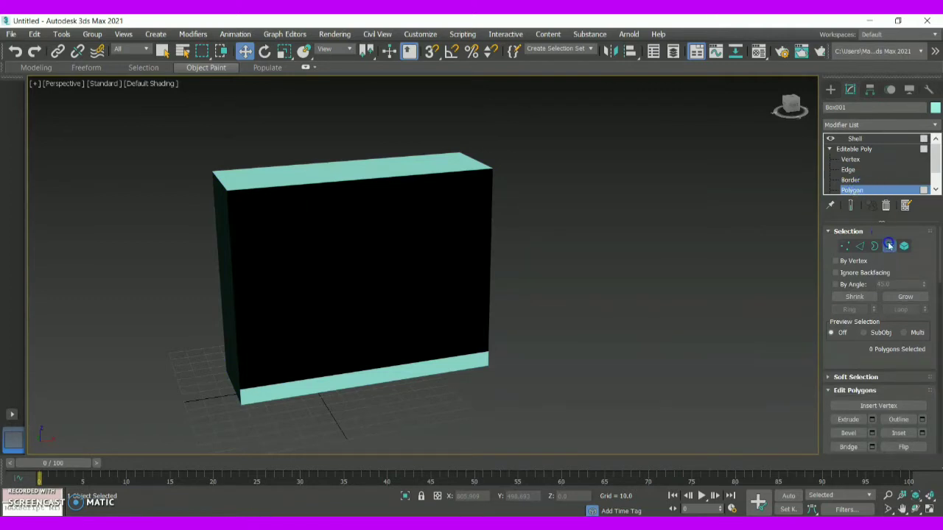
pyautogui.click(469, 211)
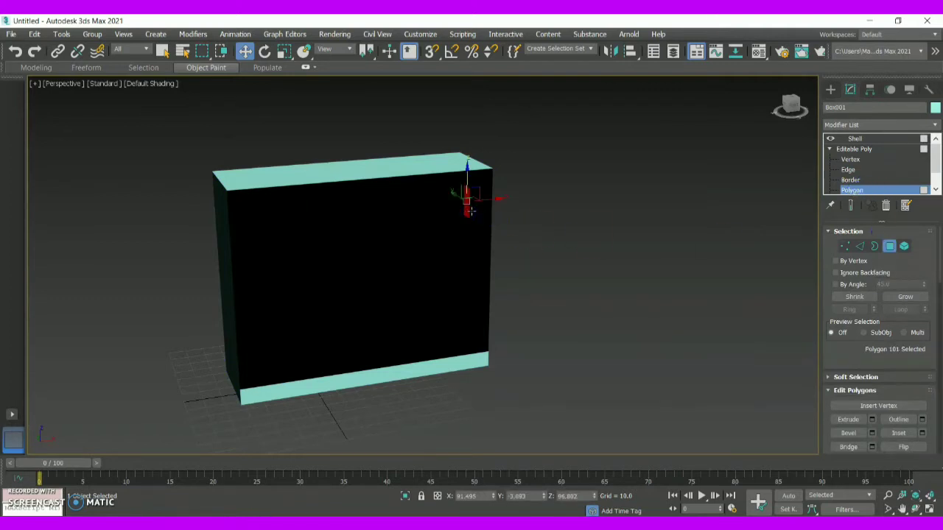
pyautogui.click(480, 216)
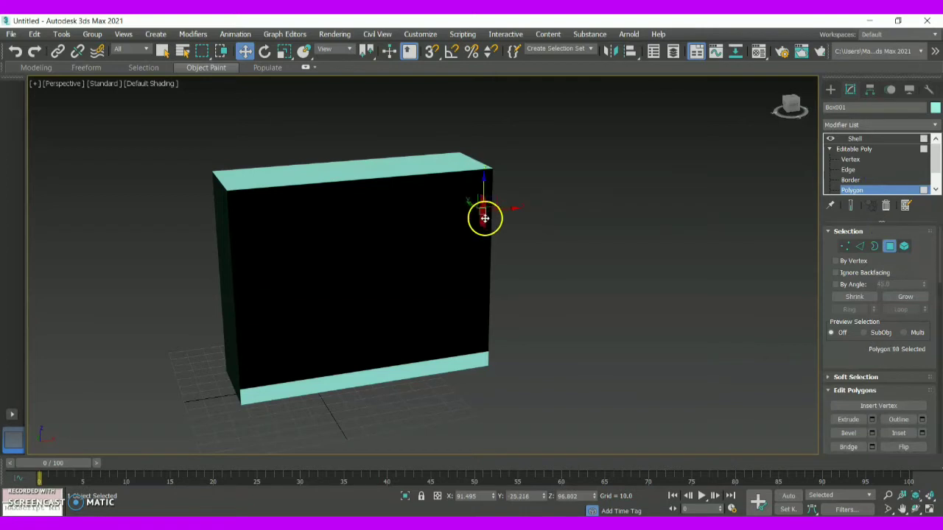
pyautogui.click(468, 212)
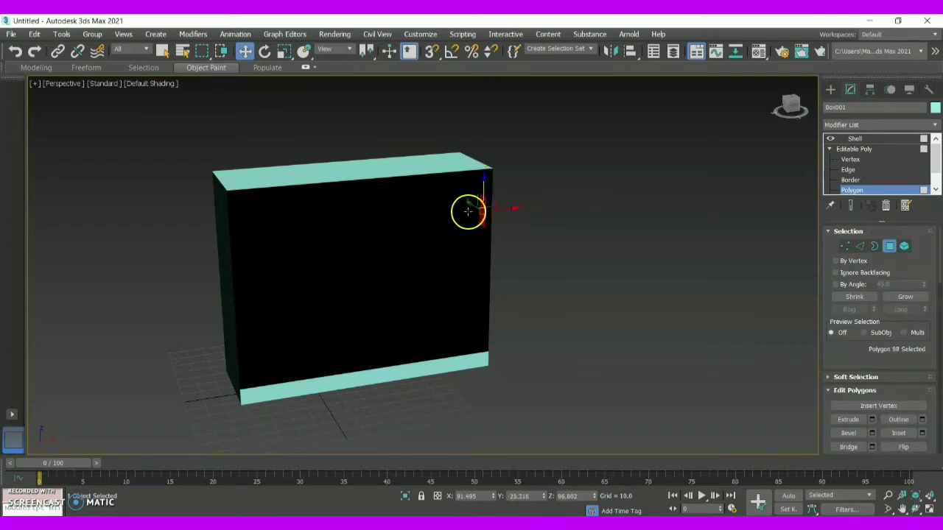
pyautogui.click(474, 212)
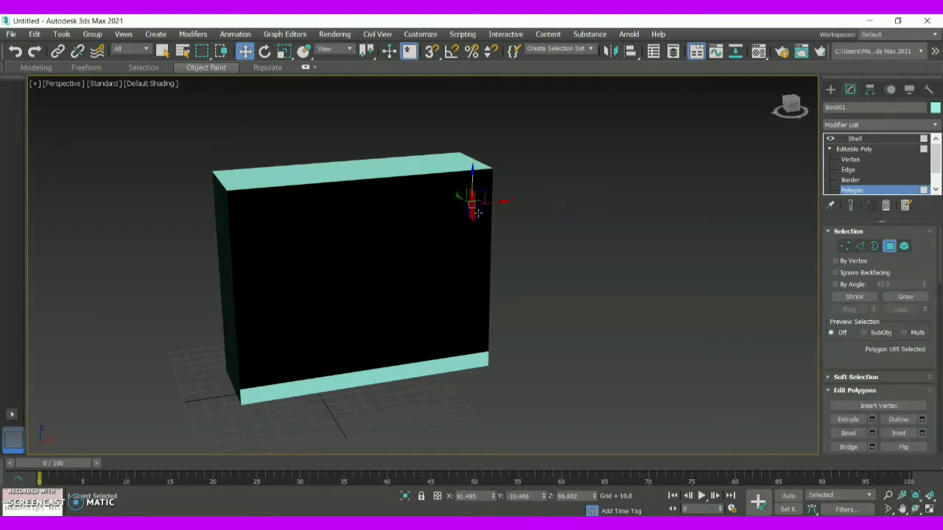
pyautogui.click(479, 213)
pyautogui.click(485, 216)
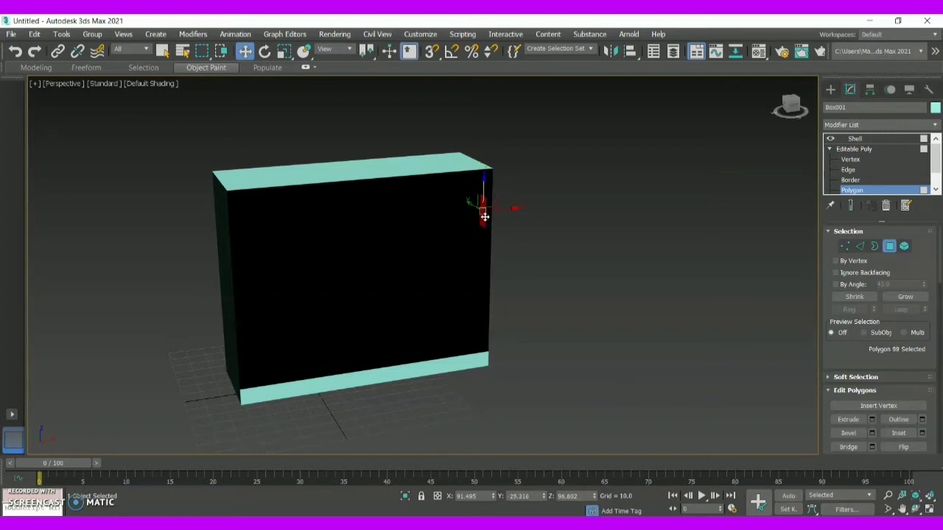
# Step: Select all six polygons of the second row from the top on the box's right side wall
pyautogui.click(461, 204)
pyautogui.click(460, 204)
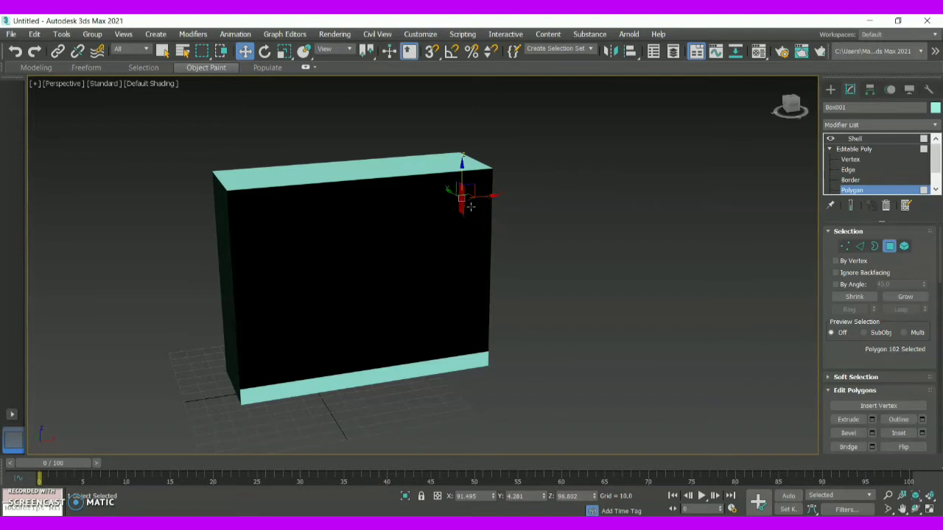
pyautogui.keyDown('ctrl'); pyautogui.click(471, 206); pyautogui.keyUp('ctrl')
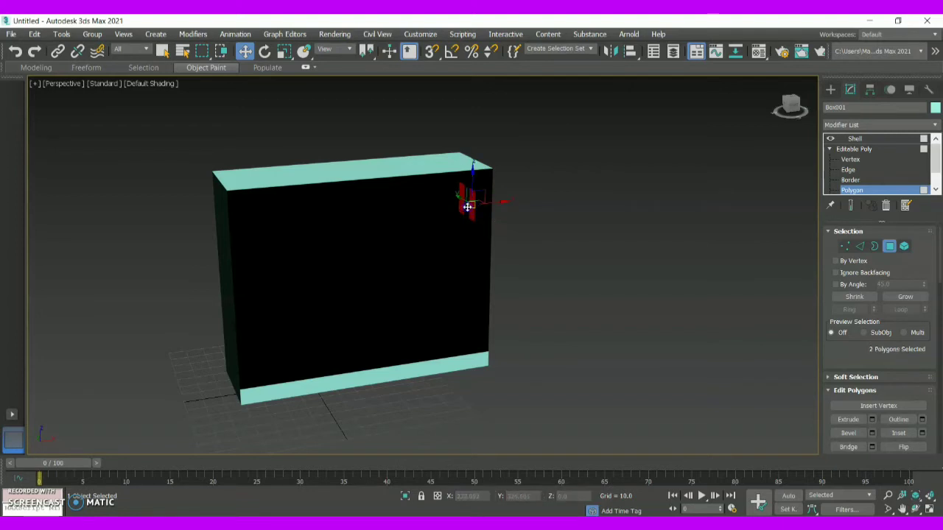
pyautogui.keyDown('ctrl'); pyautogui.click(467, 207); pyautogui.keyUp('ctrl')
pyautogui.keyDown('ctrl'); pyautogui.click(475, 210); pyautogui.keyUp('ctrl')
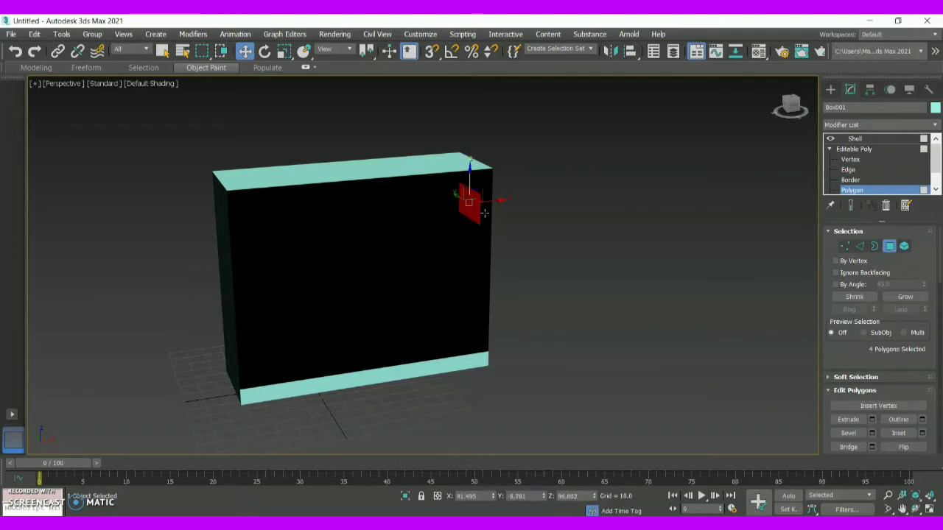
pyautogui.keyDown('ctrl'); pyautogui.click(485, 213); pyautogui.keyUp('ctrl')
pyautogui.keyDown('ctrl'); pyautogui.click(488, 215); pyautogui.keyUp('ctrl')
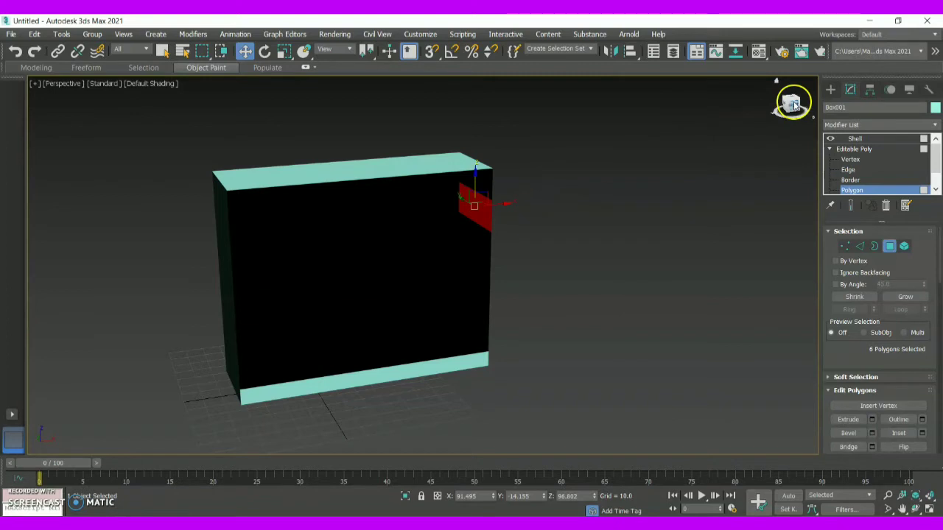
pyautogui.moveTo(794, 106)
pyautogui.mouseDown()
pyautogui.moveTo(718, 105)
pyautogui.moveTo(697, 95)
pyautogui.moveTo(794, 103)
pyautogui.mouseUp()
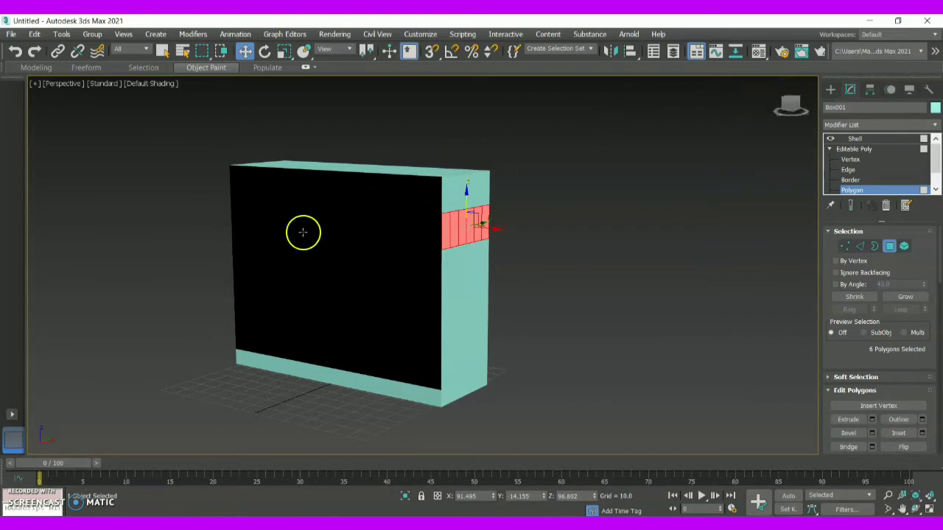
# Step: Try to add the matching second-row polygons on the opposite side wall to the selection
pyautogui.keyDown('ctrl'); pyautogui.click(236, 212); pyautogui.keyUp('ctrl')
pyautogui.keyDown('ctrl'); pyautogui.click(239, 210); pyautogui.keyUp('ctrl')
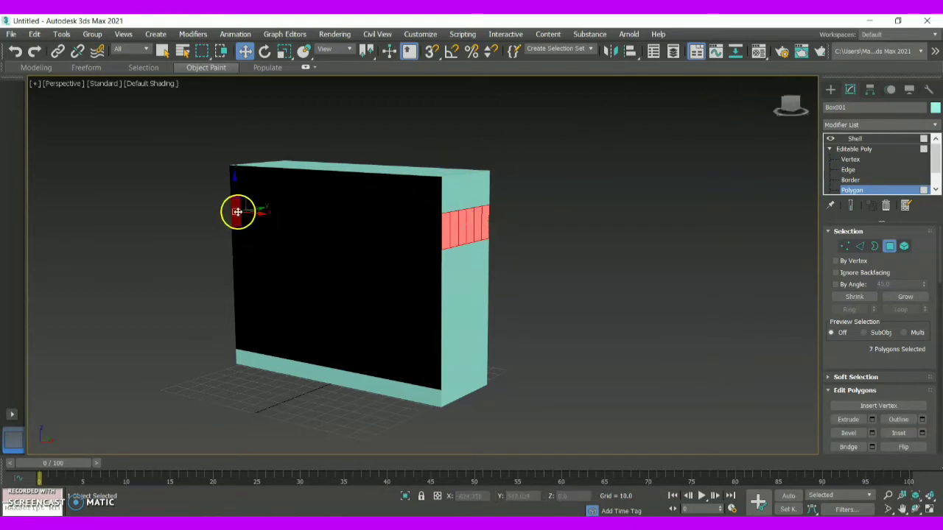
pyautogui.moveTo(258, 203); pyautogui.dragTo(259, 204)
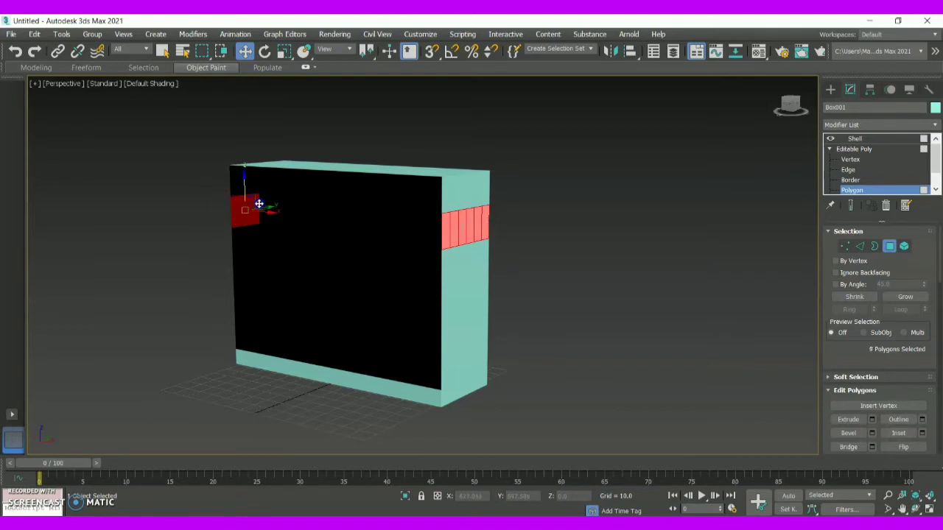
pyautogui.keyDown('ctrl'); pyautogui.click(265, 201); pyautogui.keyUp('ctrl')
pyautogui.keyDown('ctrl'); pyautogui.click(274, 199); pyautogui.keyUp('ctrl')
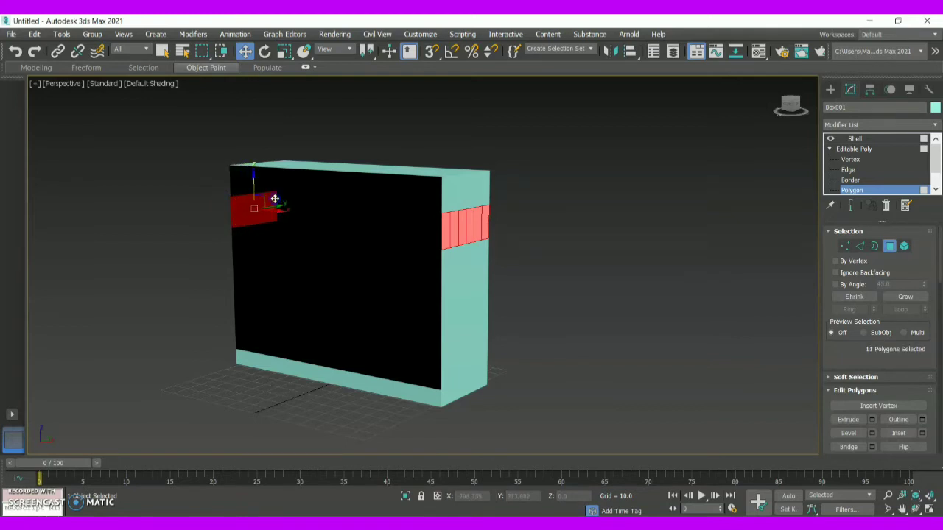
pyautogui.keyDown('ctrl'); pyautogui.click(287, 196); pyautogui.keyUp('ctrl')
pyautogui.keyDown('ctrl'); pyautogui.click(281, 197); pyautogui.keyUp('ctrl')
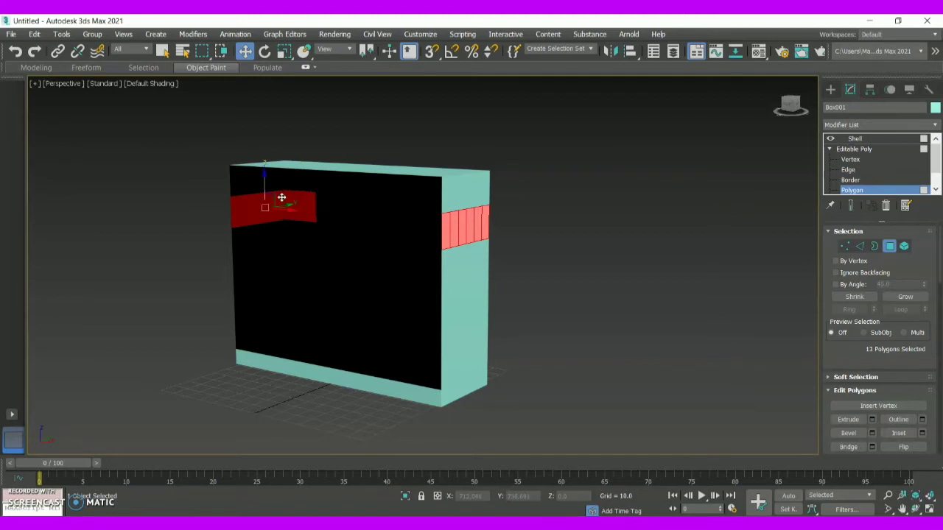
pyautogui.click(319, 208)
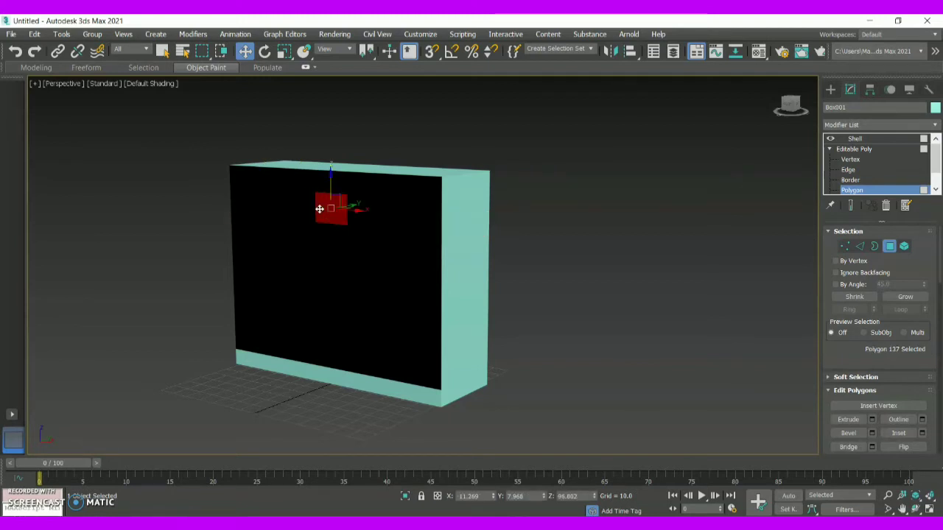
# Step: Select only the six polygons of the second row from the top on the box's left side wall
pyautogui.click(235, 209)
pyautogui.keyDown('ctrl'); pyautogui.click(241, 209); pyautogui.keyUp('ctrl')
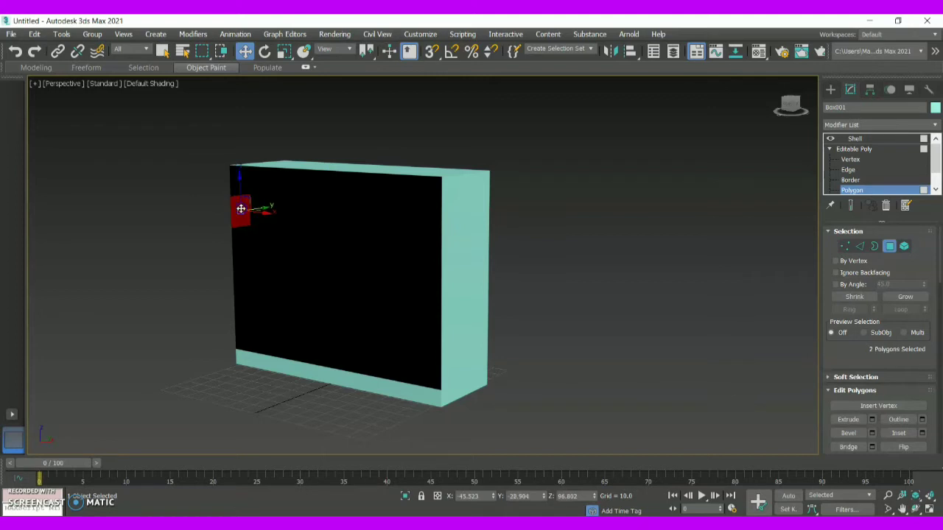
pyautogui.keyDown('ctrl'); pyautogui.click(256, 205); pyautogui.keyUp('ctrl')
pyautogui.keyDown('ctrl'); pyautogui.click(265, 202); pyautogui.keyUp('ctrl')
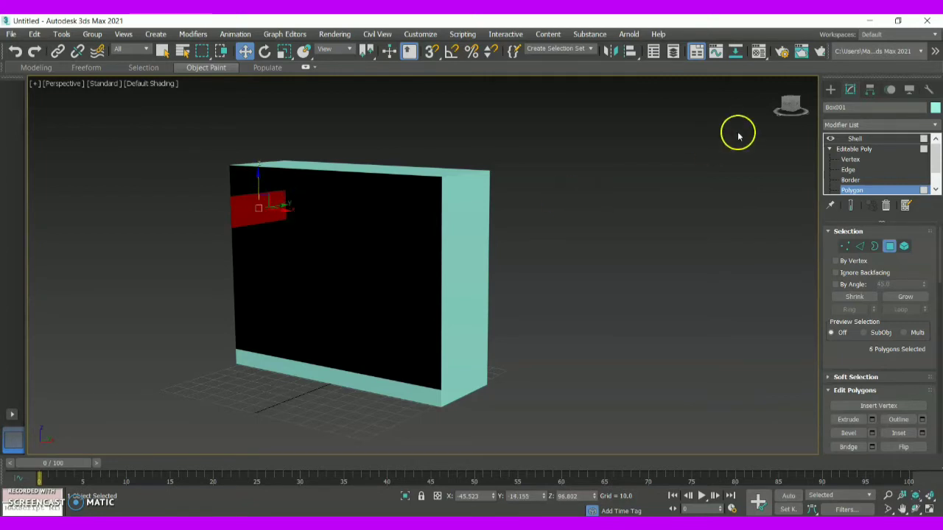
pyautogui.click(787, 103)
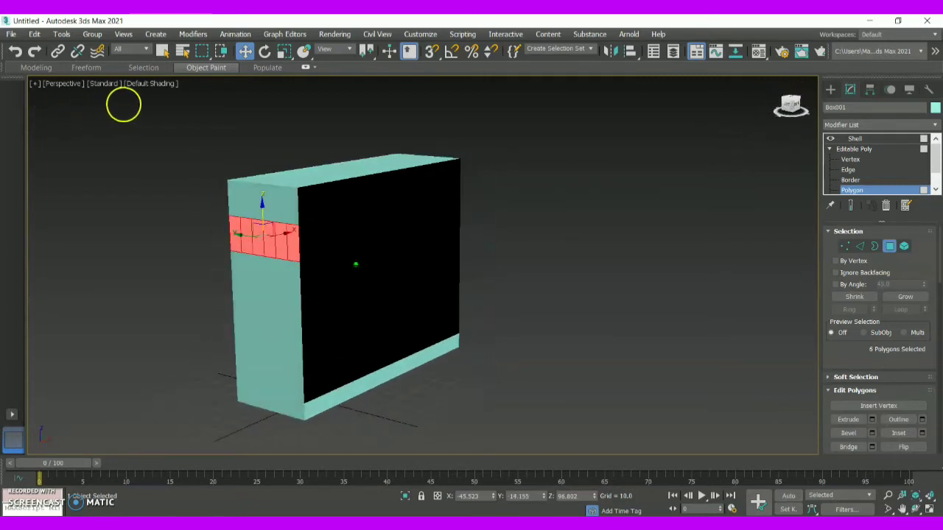
# Step: Add all six polygons of the second row from the top on the box's right side wall to the left wall's selection
pyautogui.moveTo(48, 104); pyautogui.dragTo(789, 98)
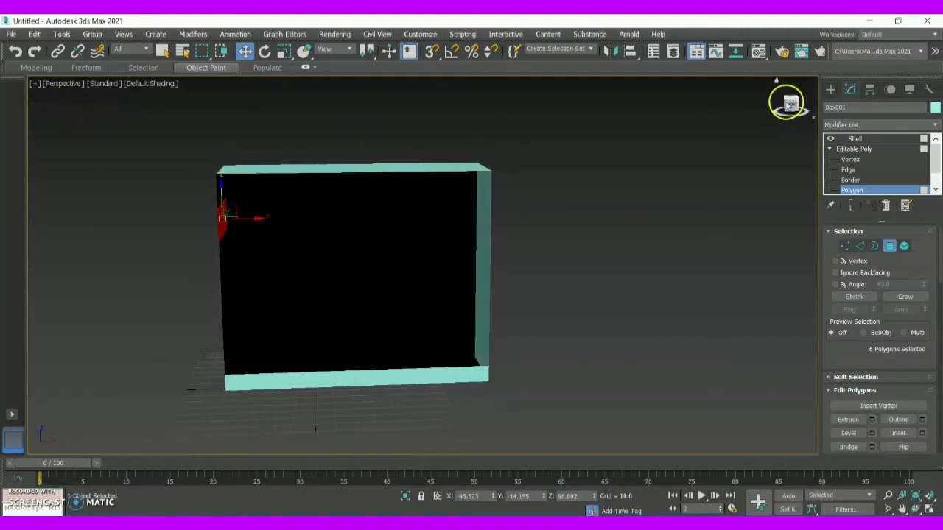
pyautogui.keyDown('ctrl'); pyautogui.click(476, 203); pyautogui.keyUp('ctrl')
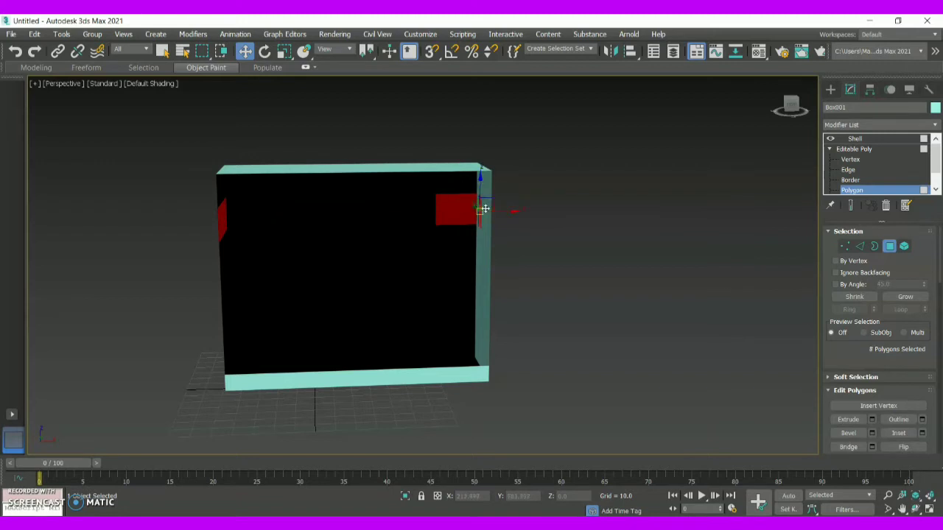
pyautogui.hotkey('ctrl', 'z')
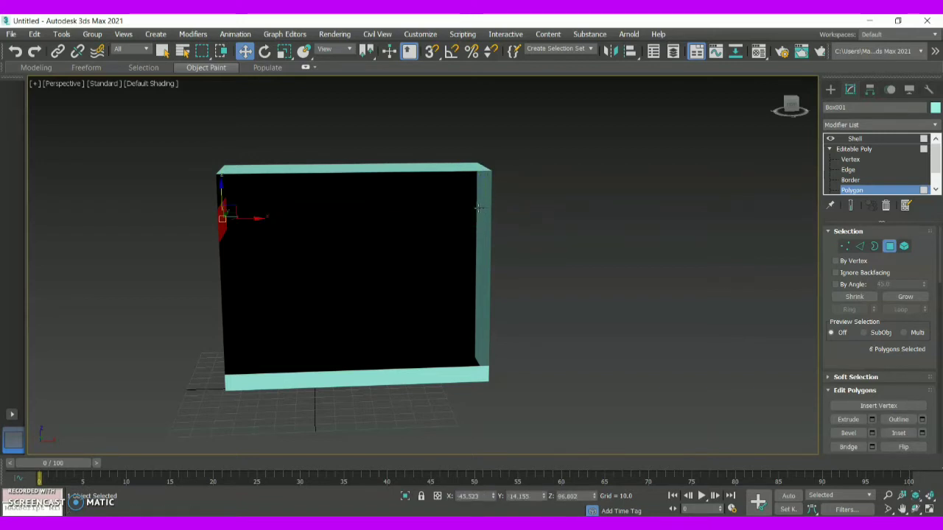
pyautogui.keyDown('ctrl'); pyautogui.click(479, 209); pyautogui.keyUp('ctrl')
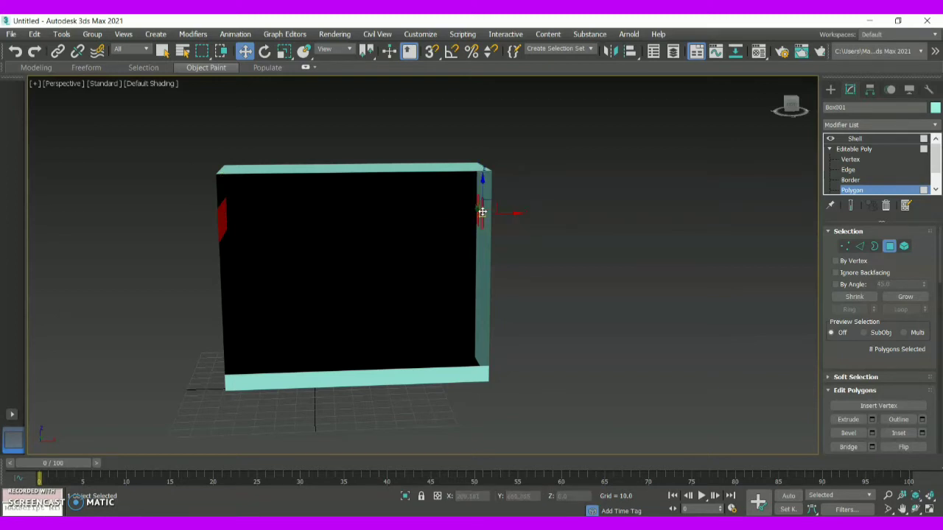
pyautogui.click(790, 105)
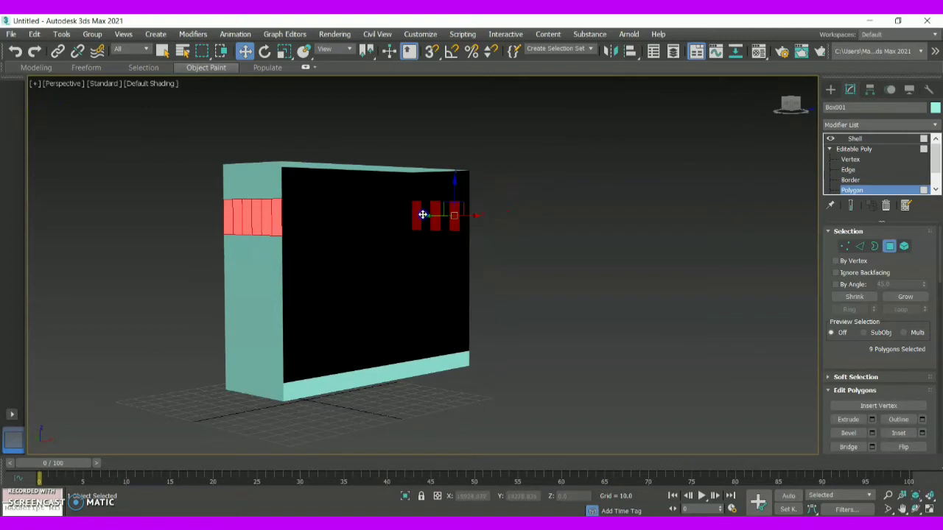
pyautogui.keyDown('ctrl'); pyautogui.click(422, 214); pyautogui.keyUp('ctrl')
pyautogui.keyDown('ctrl'); pyautogui.click(442, 216); pyautogui.keyUp('ctrl')
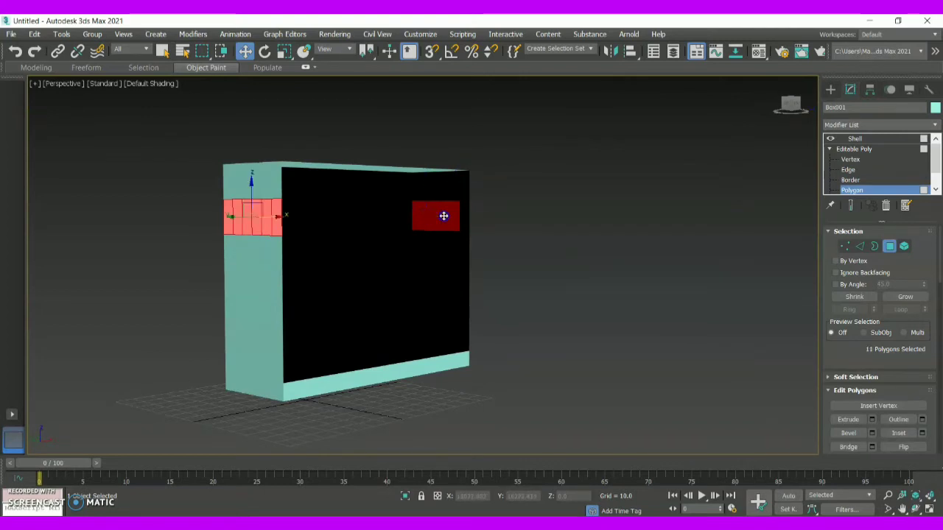
pyautogui.keyDown('ctrl'); pyautogui.click(467, 221); pyautogui.keyUp('ctrl')
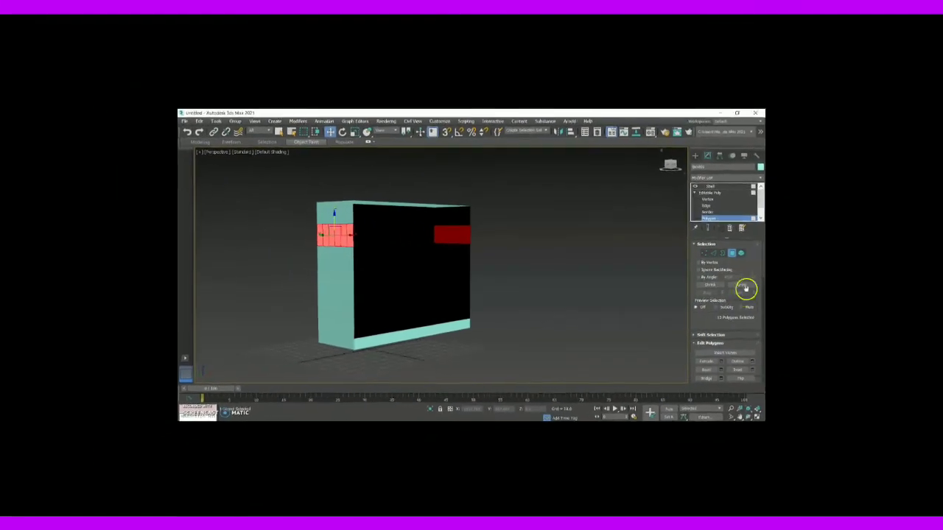
# Step: Bridge the selected polygon rows of both side walls with 1 segment and clear the selection
pyautogui.scroll(-5, 933, 263)
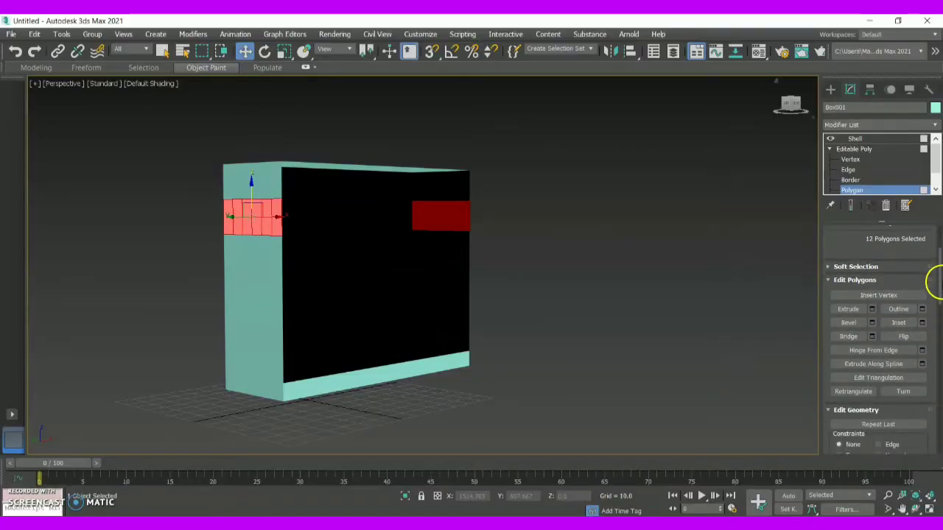
pyautogui.click(872, 331)
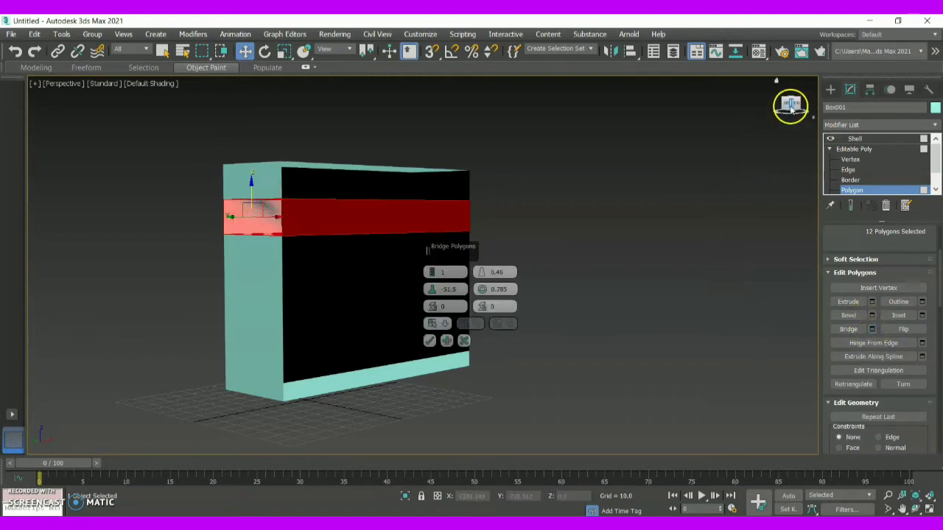
pyautogui.moveTo(793, 105); pyautogui.dragTo(749, 110)
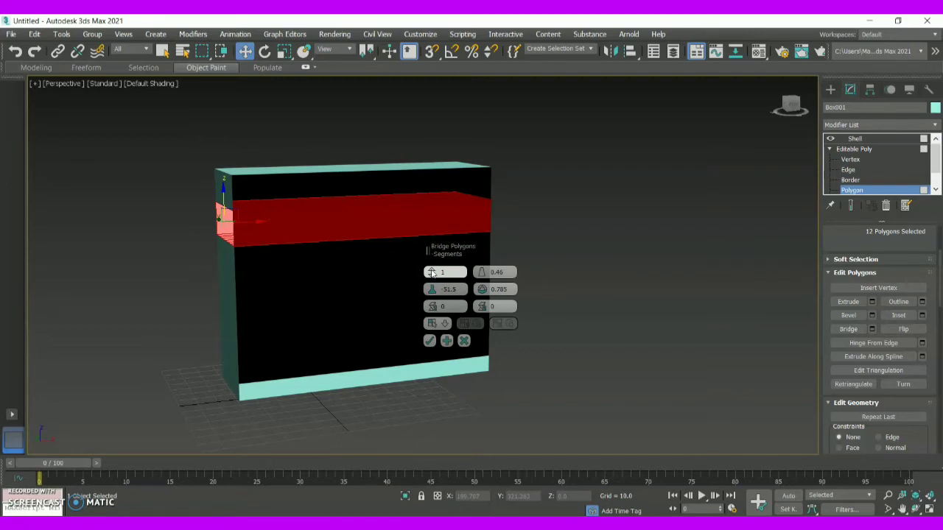
pyautogui.click(447, 343)
pyautogui.click(426, 344)
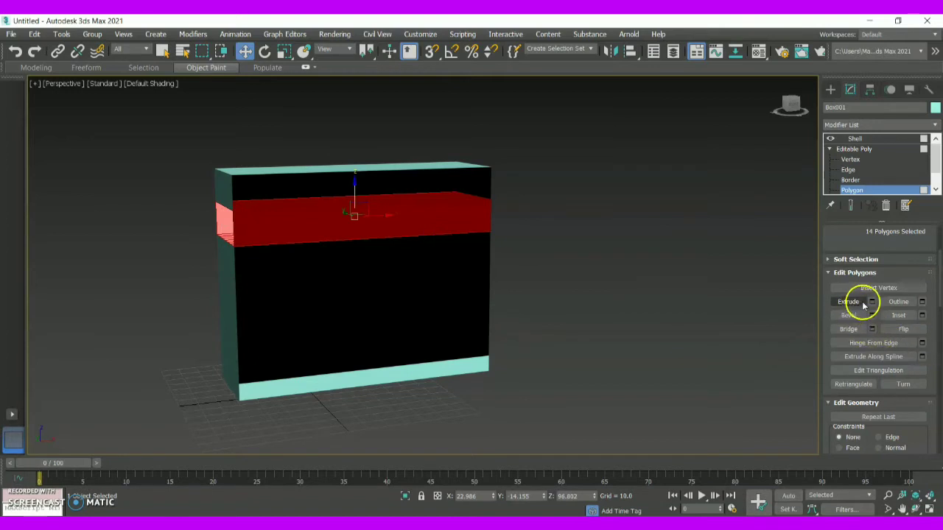
pyautogui.click(781, 168)
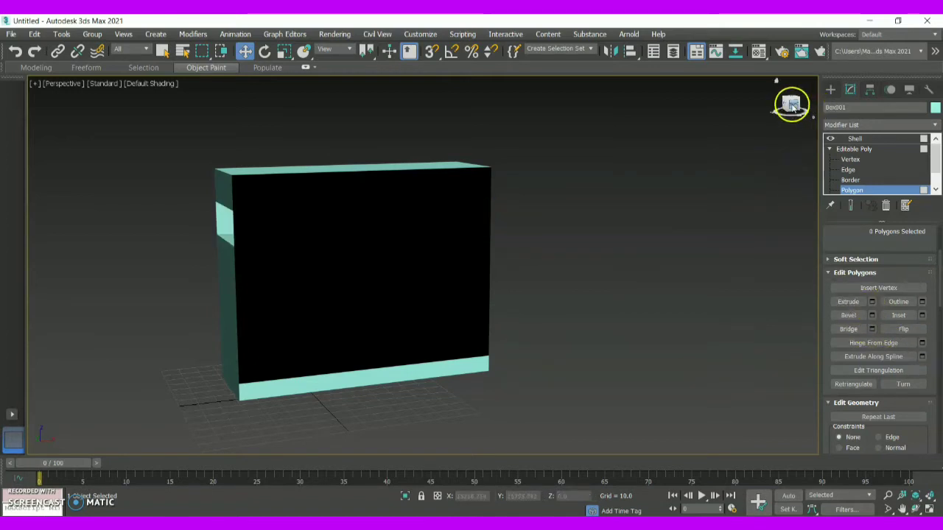
# Step: Delete the long front face of the bridge between the two side walls
pyautogui.moveTo(791, 104); pyautogui.dragTo(770, 110)
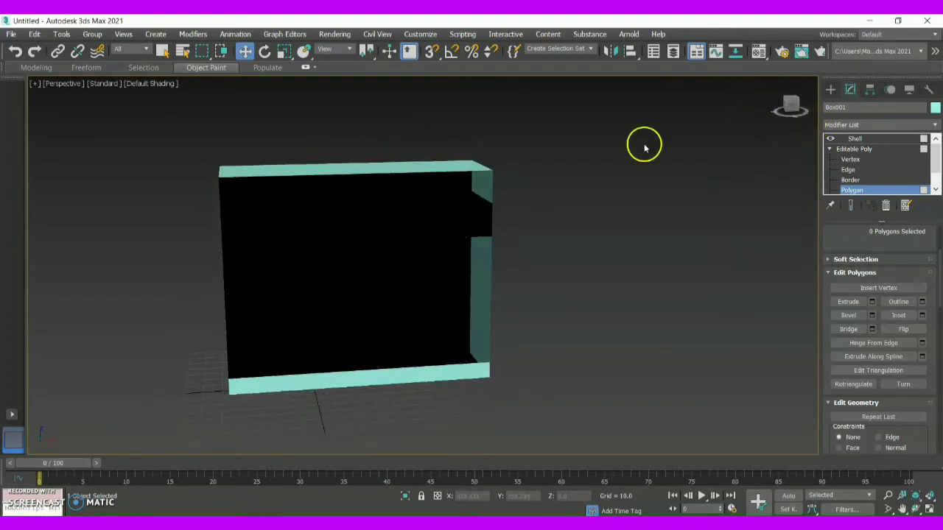
pyautogui.click(470, 212)
pyautogui.click(462, 201)
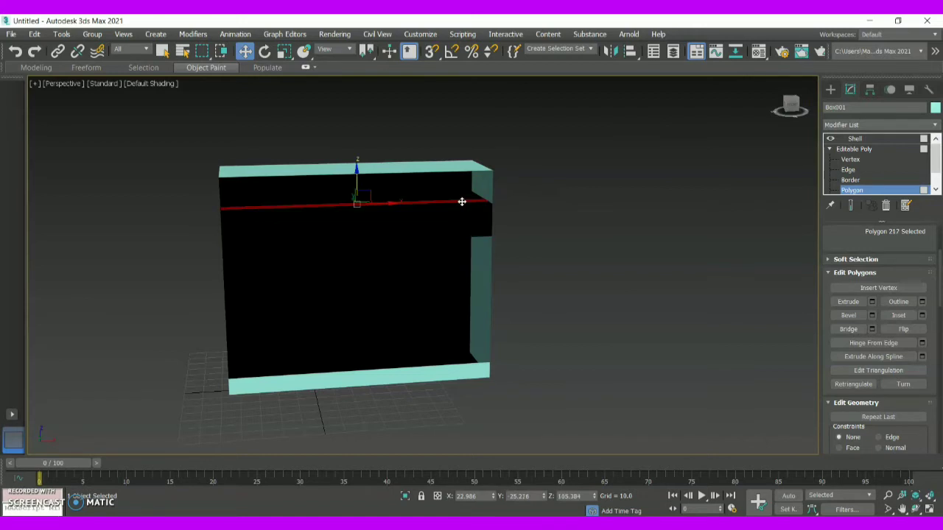
pyautogui.click(460, 222)
pyautogui.press('Delete')
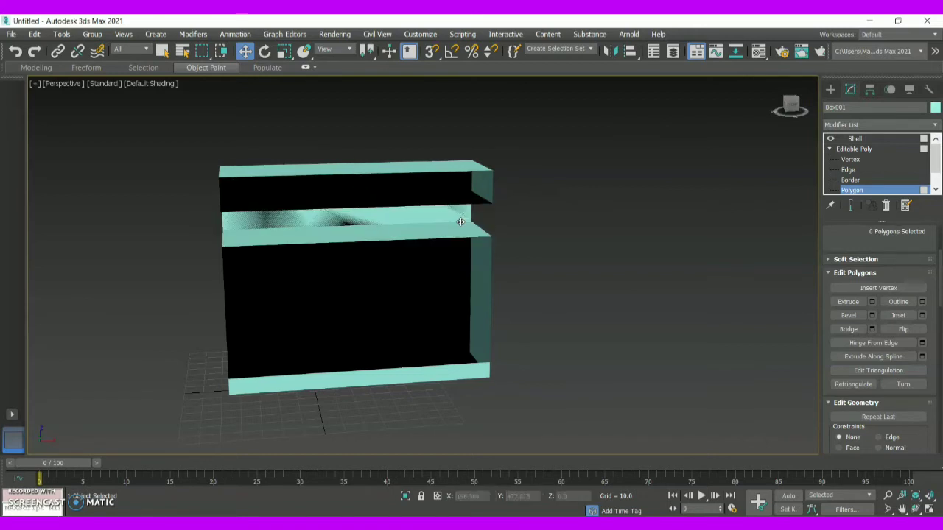
pyautogui.rightClick(574, 243)
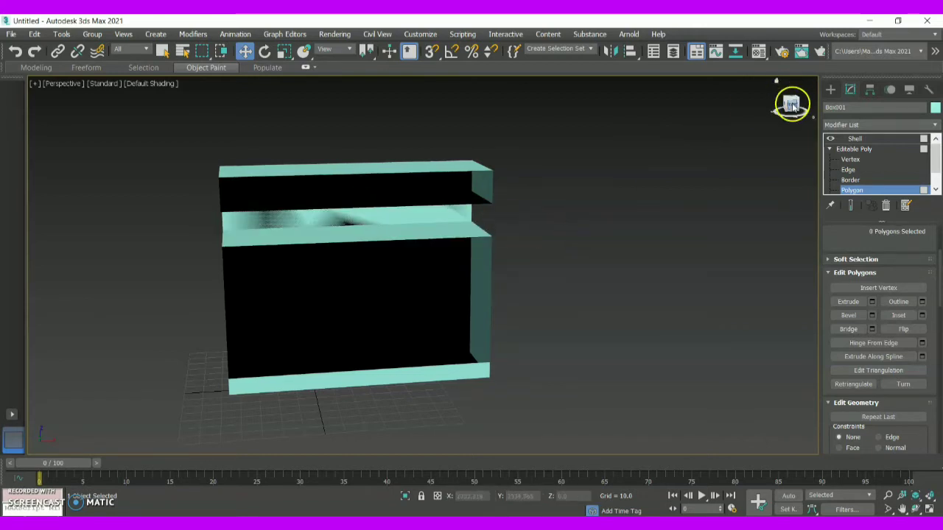
pyautogui.moveTo(791, 105)
pyautogui.mouseDown()
pyautogui.moveTo(796, 84)
pyautogui.moveTo(813, 92)
pyautogui.moveTo(29, 99)
pyautogui.moveTo(802, 99)
pyautogui.moveTo(685, 95)
pyautogui.moveTo(701, 110)
pyautogui.moveTo(782, 94)
pyautogui.moveTo(806, 105)
pyautogui.moveTo(810, 91)
pyautogui.moveTo(685, 88)
pyautogui.moveTo(707, 107)
pyautogui.moveTo(781, 93)
pyautogui.moveTo(804, 105)
pyautogui.moveTo(800, 86)
pyautogui.moveTo(807, 97)
pyautogui.mouseUp()
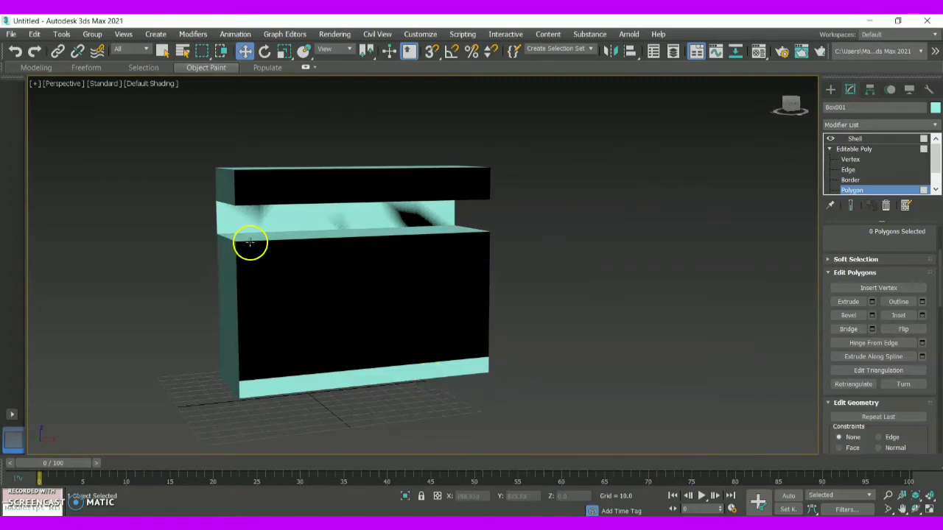
pyautogui.click(255, 305)
pyautogui.click(250, 280)
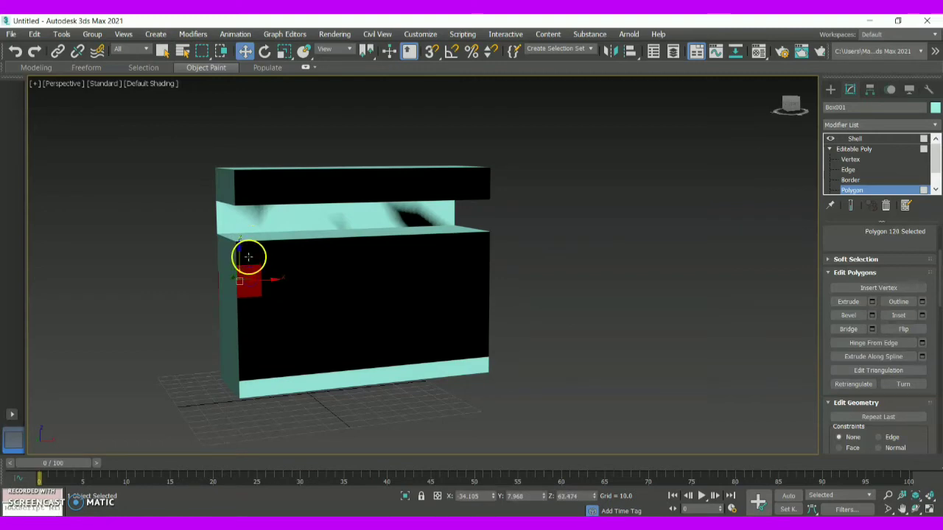
pyautogui.click(249, 257)
pyautogui.click(270, 263)
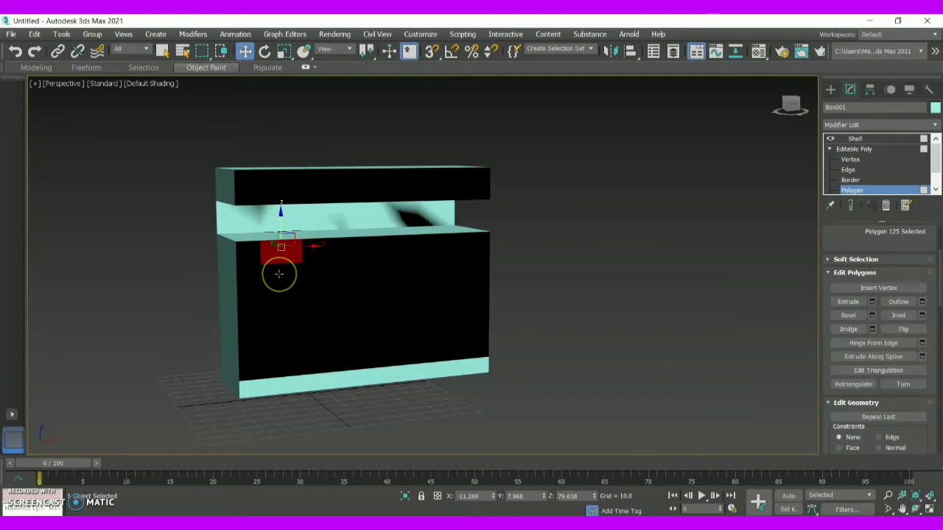
pyautogui.click(243, 261)
pyautogui.click(254, 277)
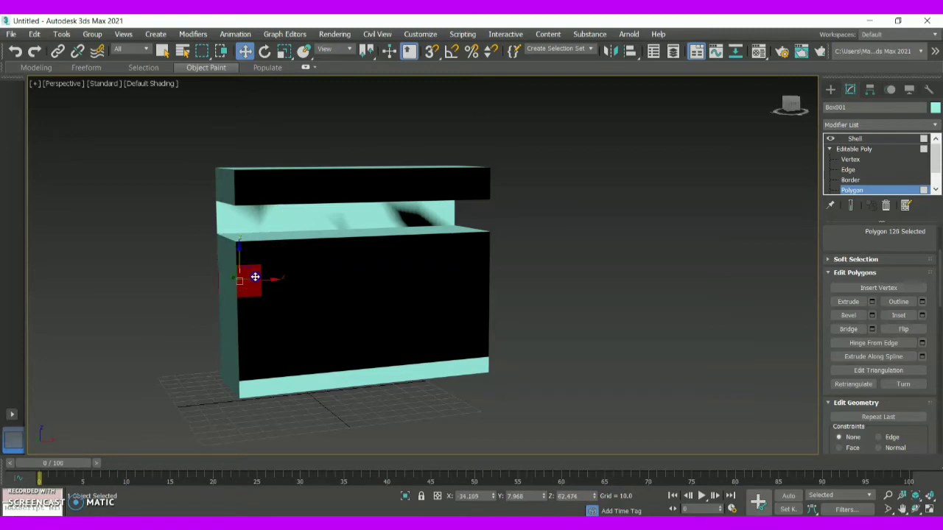
# Step: Select one upper and one bottom-row polygon in each of three evenly spaced columns on the back wall below the bridge
pyautogui.click(284, 277)
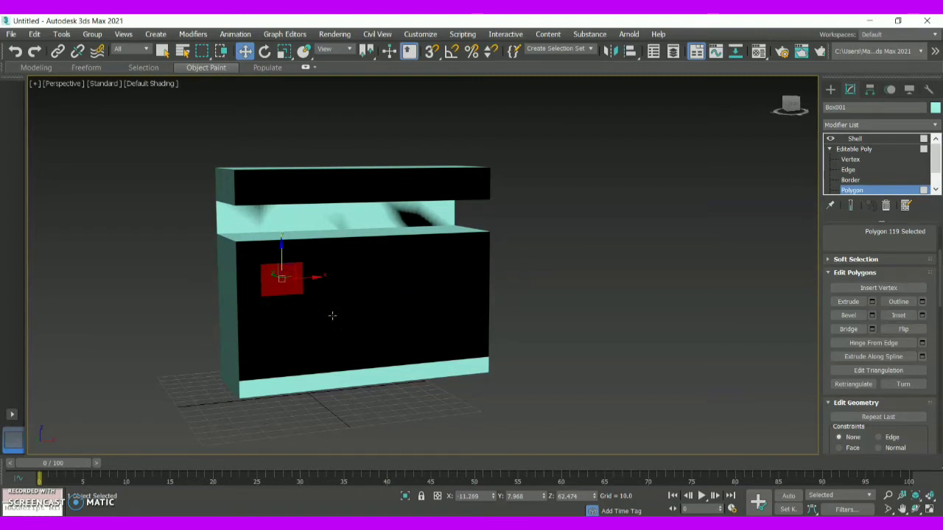
pyautogui.keyDown('ctrl'); pyautogui.click(347, 309); pyautogui.keyUp('ctrl')
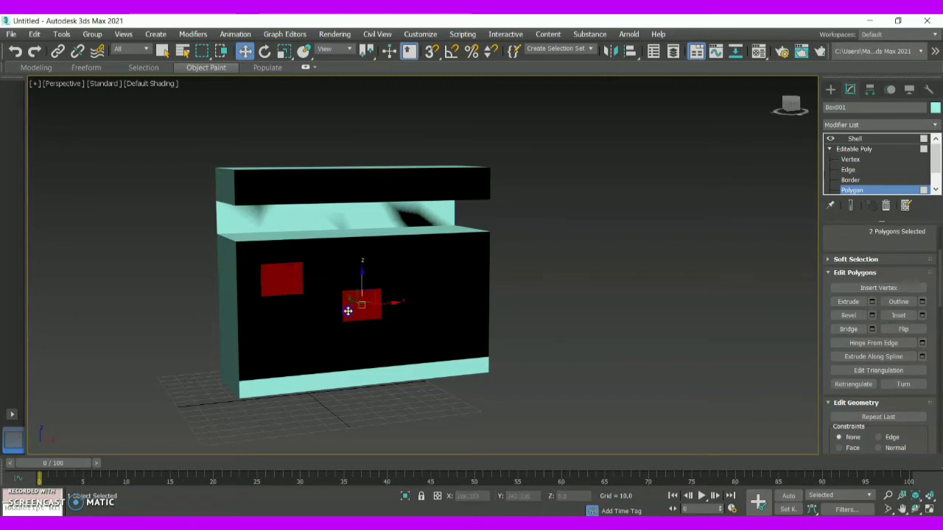
pyautogui.keyDown('ctrl'); pyautogui.click(439, 264); pyautogui.keyUp('ctrl')
pyautogui.keyDown('ctrl'); pyautogui.click(451, 345); pyautogui.keyUp('ctrl')
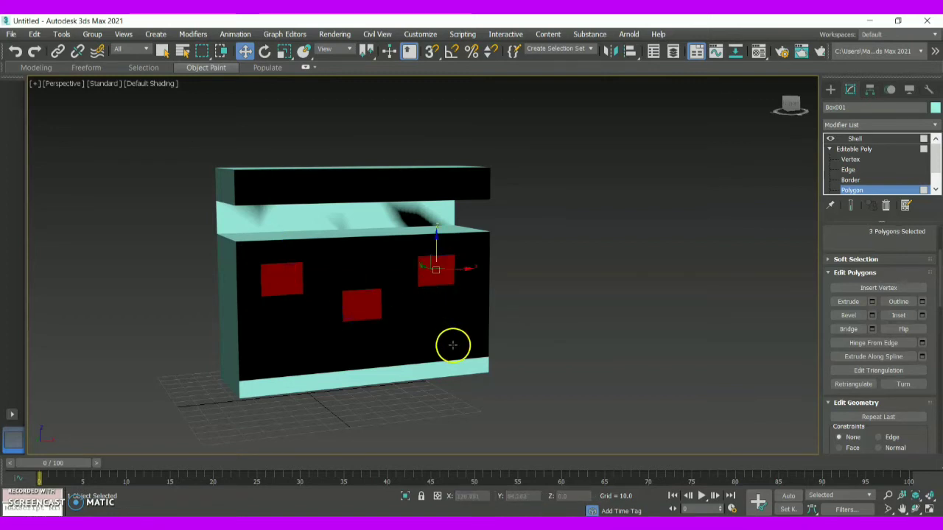
pyautogui.keyDown('ctrl'); pyautogui.click(279, 366); pyautogui.keyUp('ctrl')
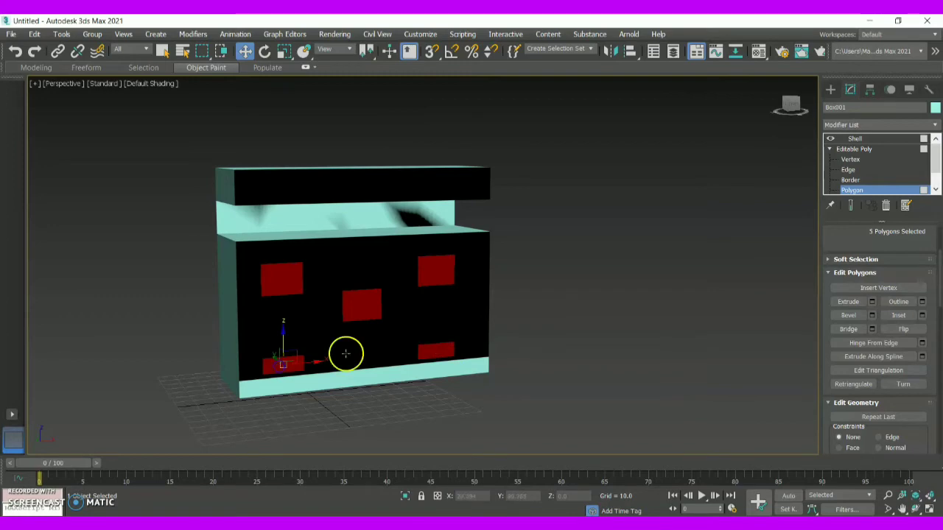
pyautogui.keyDown('ctrl'); pyautogui.click(365, 357); pyautogui.keyUp('ctrl')
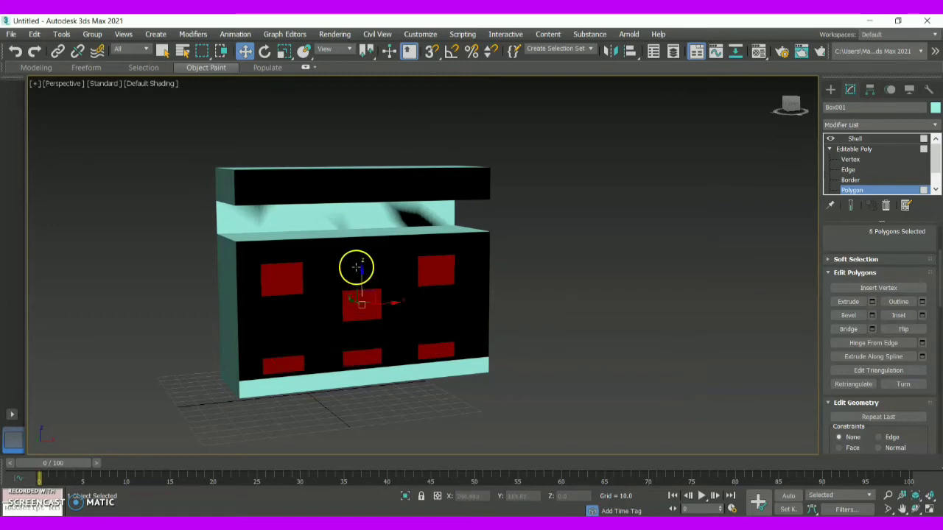
# Step: Add the missing polygons between them to complete three vertical columns of four polygons each on the lower back wall
pyautogui.keyDown('ctrl'); pyautogui.click(357, 267); pyautogui.keyUp('ctrl')
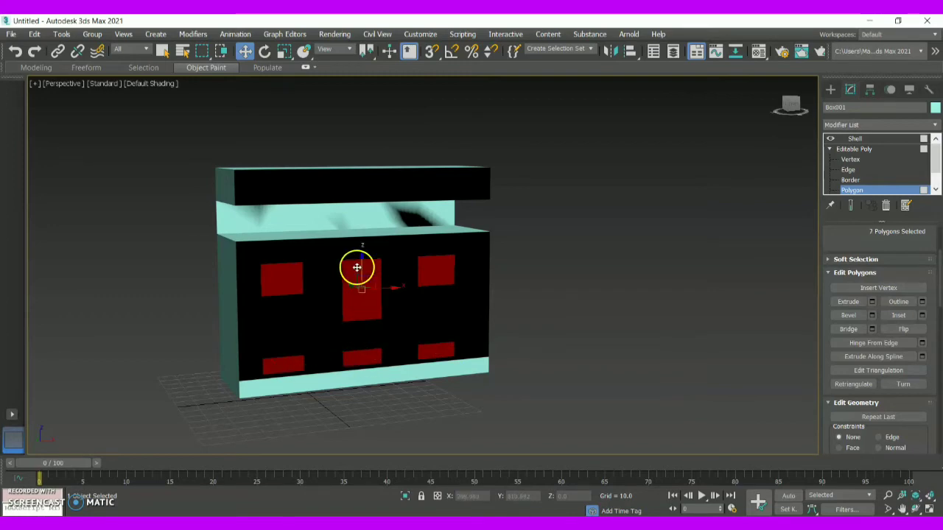
pyautogui.keyDown('ctrl'); pyautogui.click(361, 340); pyautogui.keyUp('ctrl')
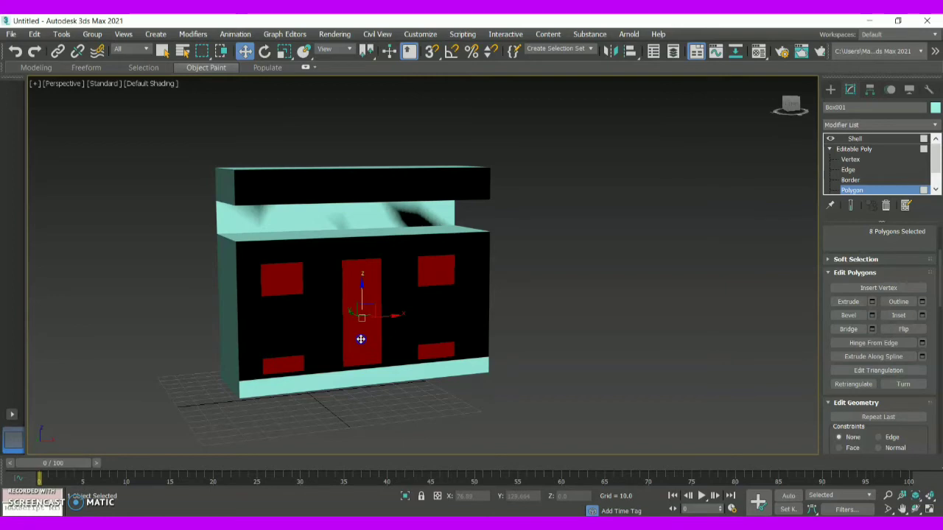
pyautogui.keyDown('ctrl'); pyautogui.click(439, 311); pyautogui.keyUp('ctrl')
pyautogui.keyDown('ctrl'); pyautogui.click(438, 332); pyautogui.keyUp('ctrl')
pyautogui.keyDown('ctrl'); pyautogui.click(363, 328); pyautogui.keyUp('ctrl')
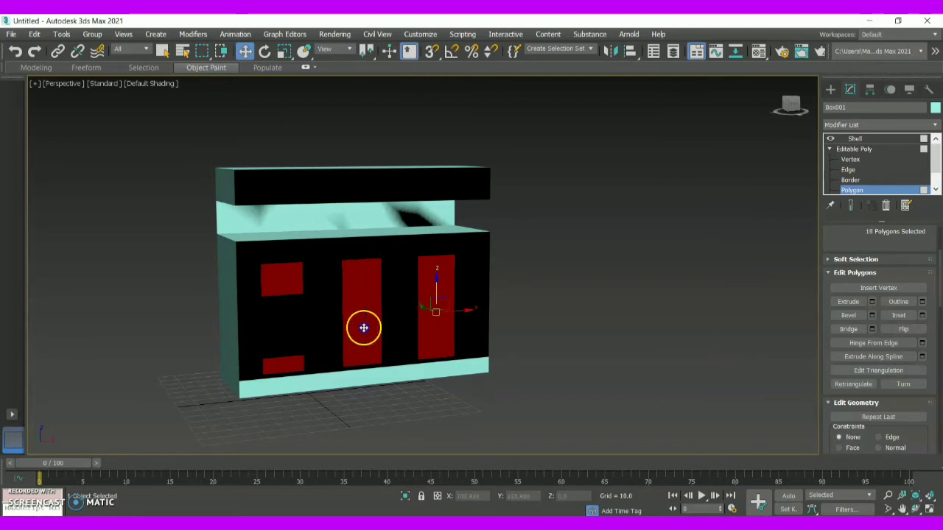
pyautogui.keyDown('ctrl'); pyautogui.click(279, 317); pyautogui.keyUp('ctrl')
pyautogui.keyDown('ctrl'); pyautogui.click(283, 341); pyautogui.keyUp('ctrl')
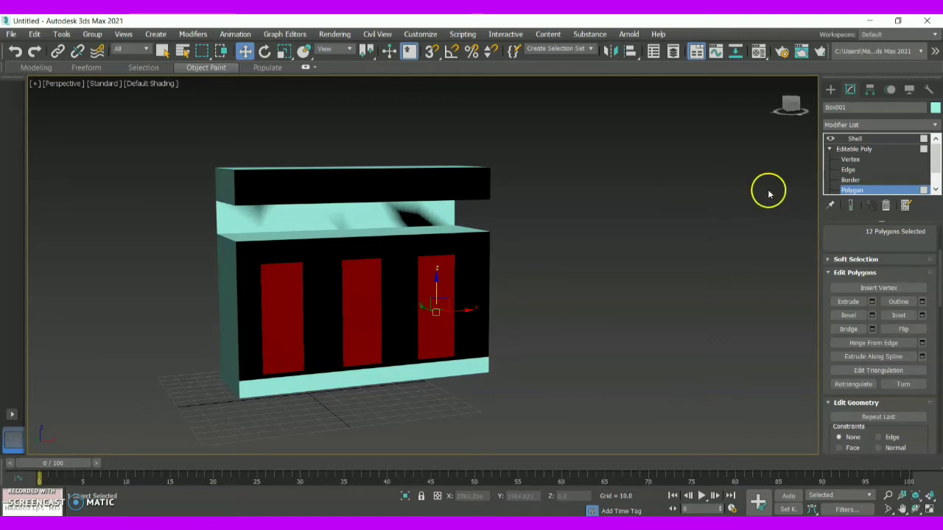
# Step: Extrude the three selected polygon columns with a height of -31.112 and clear the selection
pyautogui.click(872, 301)
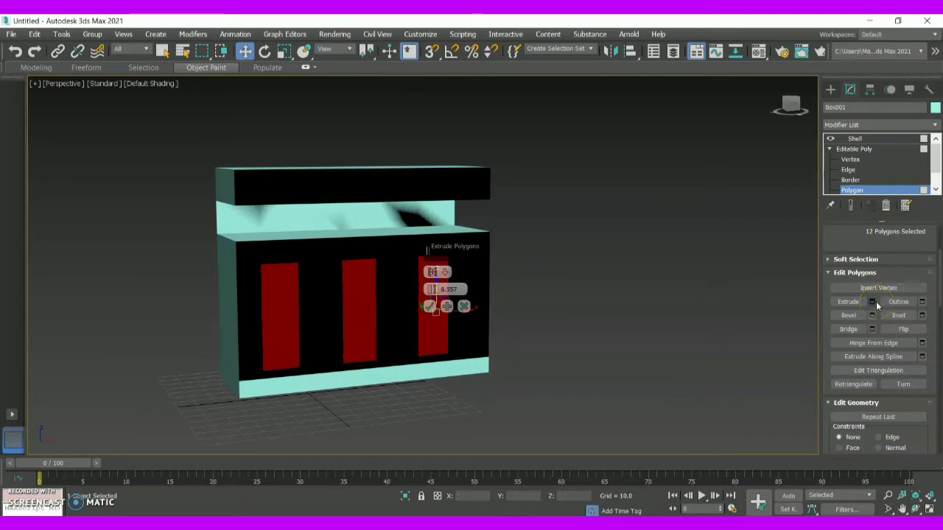
pyautogui.moveTo(791, 102); pyautogui.dragTo(50, 114)
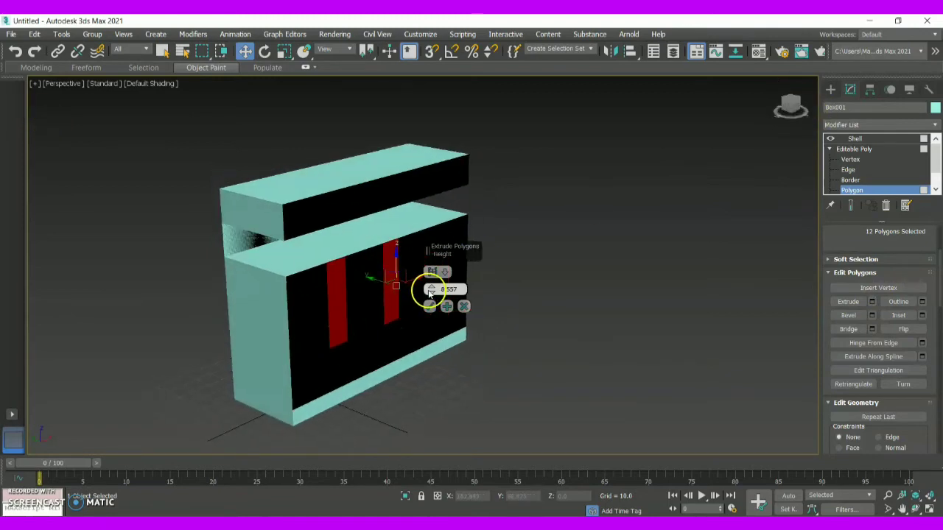
pyautogui.moveTo(431, 288); pyautogui.dragTo(418, 475)
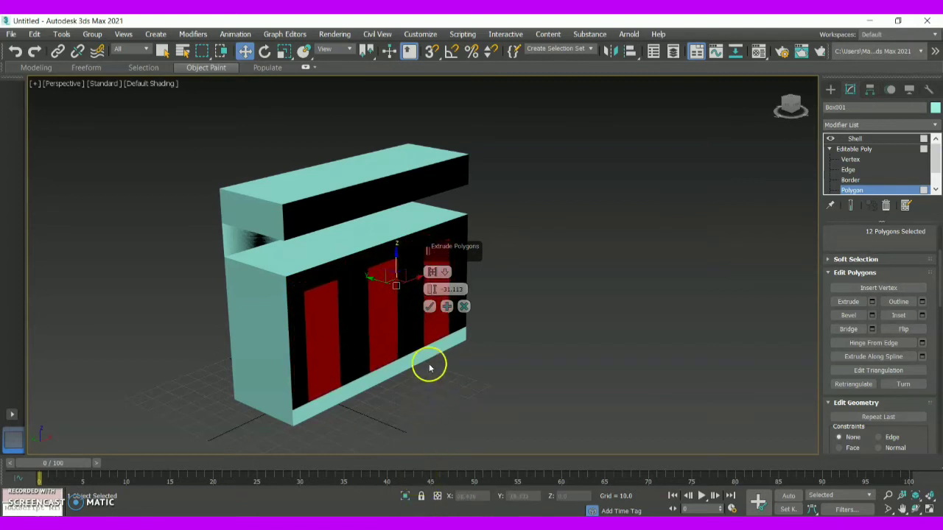
pyautogui.click(429, 307)
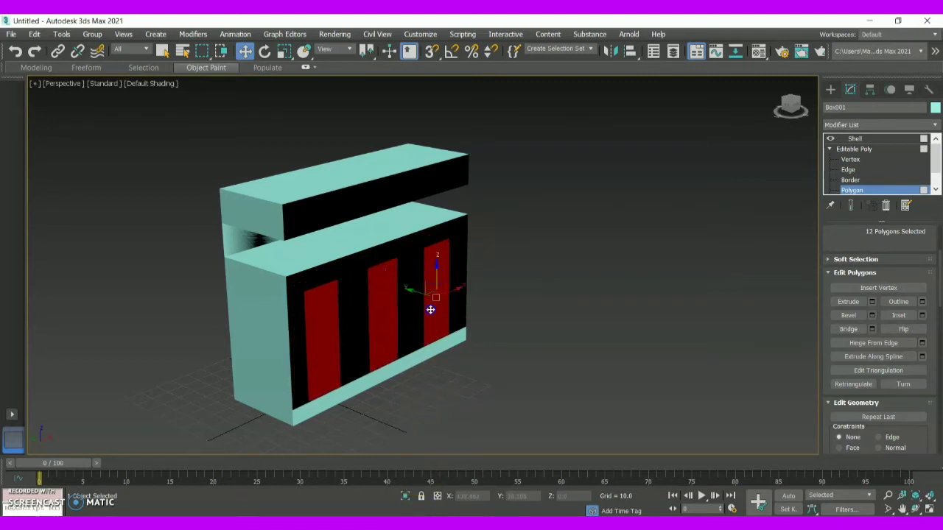
pyautogui.click(610, 272)
# Step: Return to the Shell modifier level and view the thickened model from the front
pyautogui.moveTo(792, 103); pyautogui.dragTo(763, 89)
pyautogui.click(856, 138)
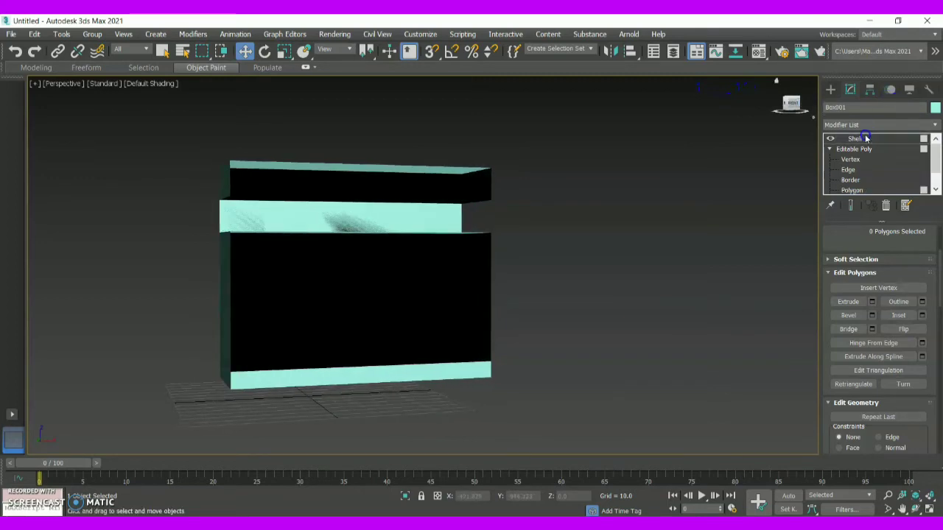
pyautogui.moveTo(790, 104)
pyautogui.mouseDown()
pyautogui.moveTo(743, 103)
pyautogui.moveTo(790, 105)
pyautogui.mouseUp()
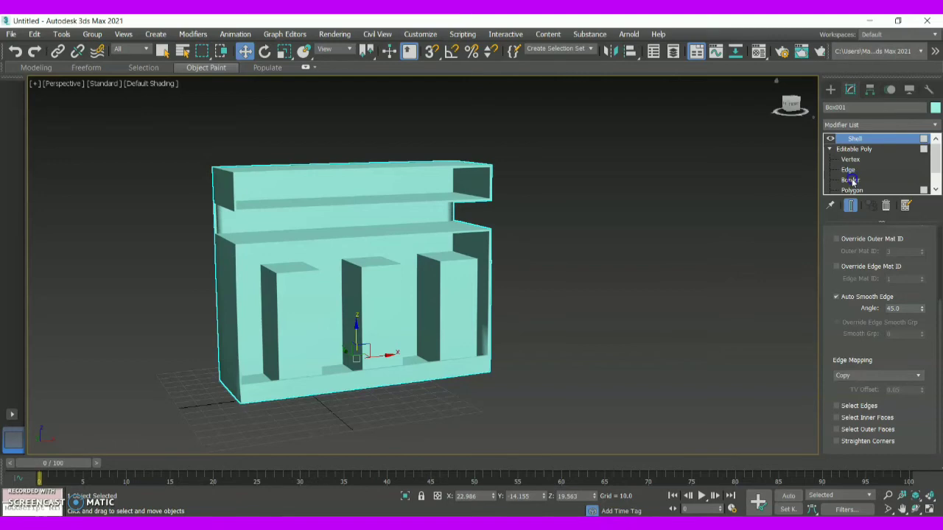
# Step: Delete the top front polygon of the outer two blocks and the second-from-top one of the middle block, then return to the Shell level
pyautogui.click(854, 191)
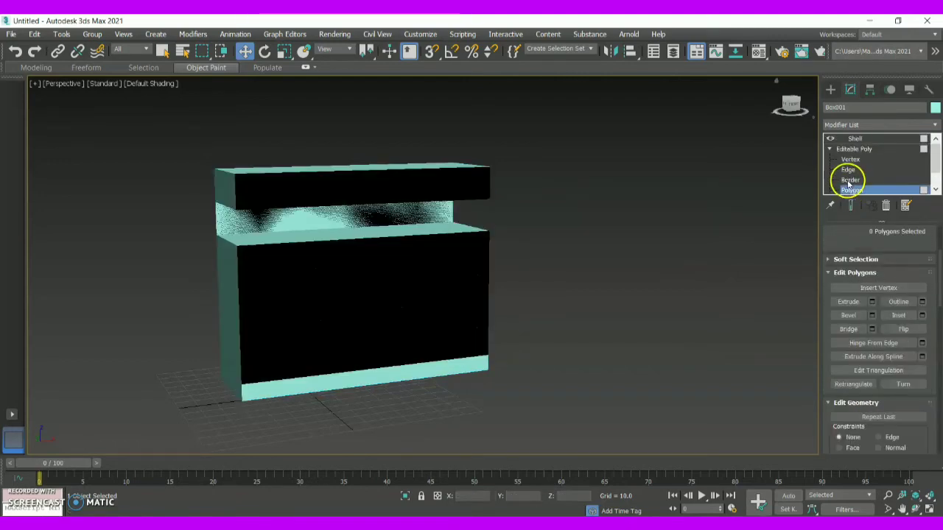
pyautogui.click(295, 309)
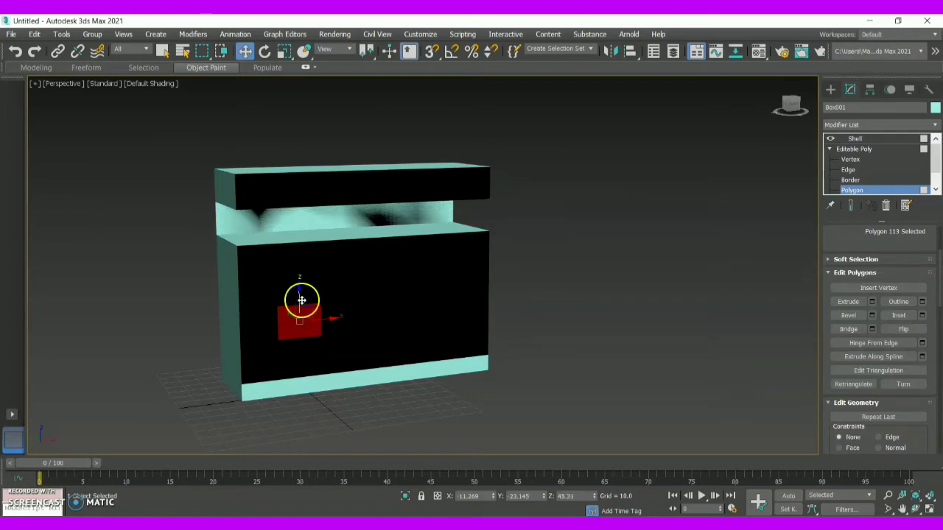
pyautogui.click(301, 297)
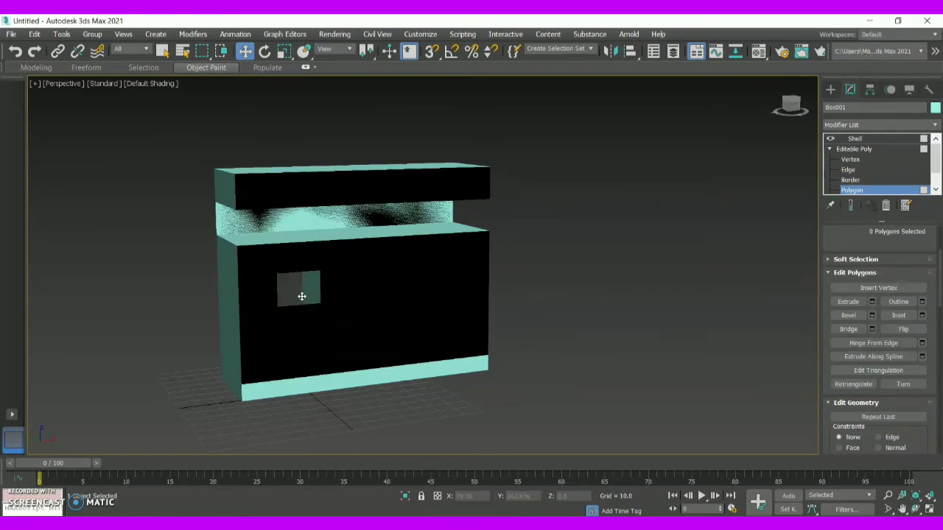
pyautogui.click(371, 301)
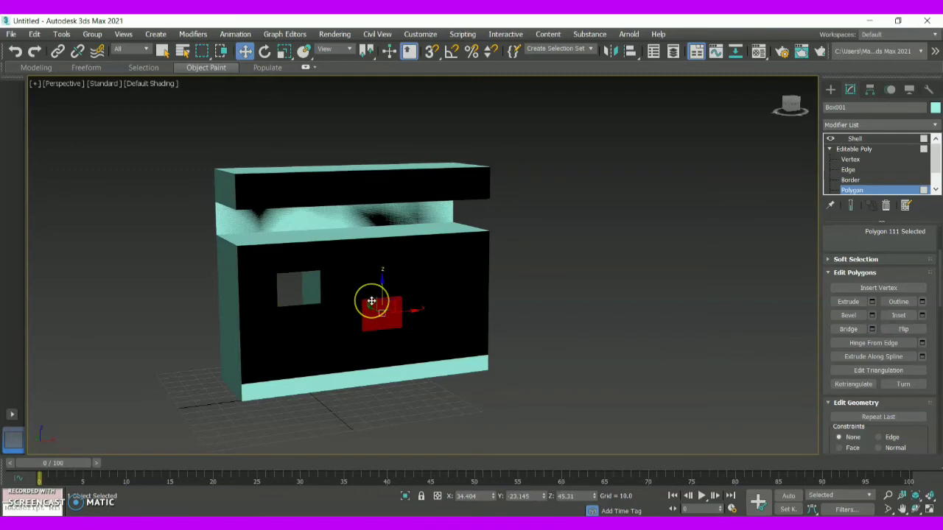
pyautogui.click(451, 279)
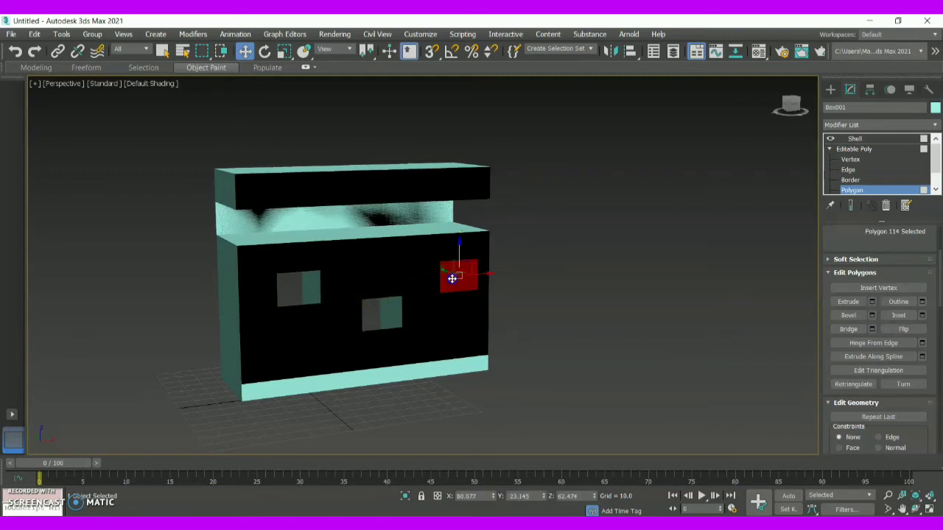
pyautogui.press('Delete')
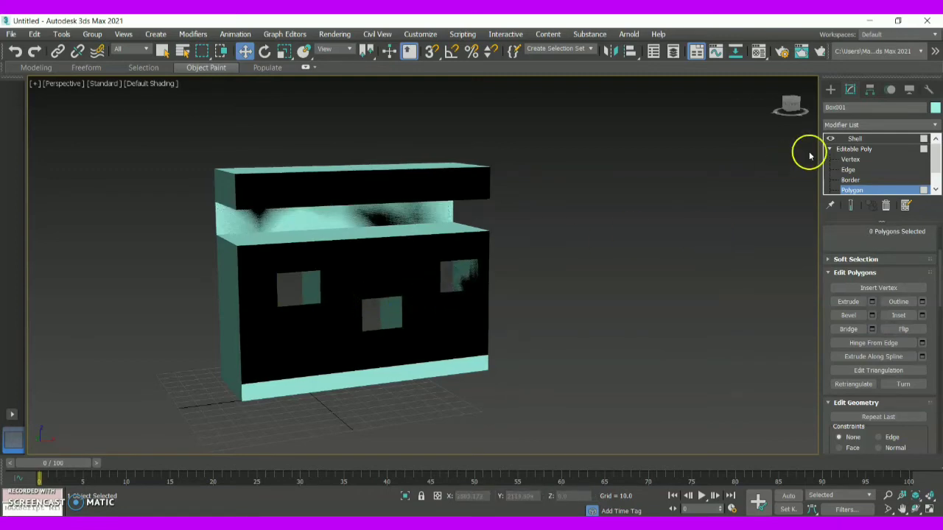
pyautogui.click(852, 139)
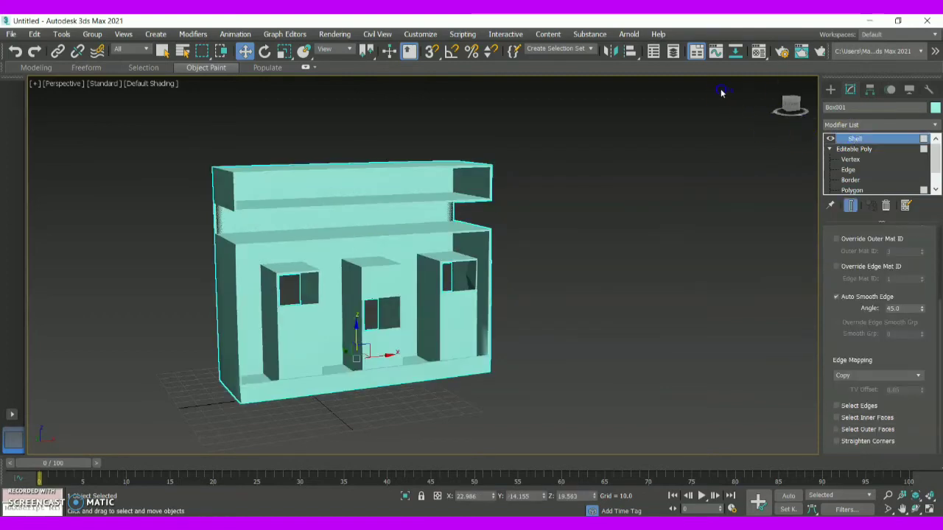
pyautogui.moveTo(772, 92)
pyautogui.mouseDown()
pyautogui.moveTo(709, 105)
pyautogui.moveTo(758, 122)
pyautogui.moveTo(799, 118)
pyautogui.moveTo(41, 107)
pyautogui.moveTo(53, 88)
pyautogui.moveTo(33, 117)
pyautogui.moveTo(787, 115)
pyautogui.moveTo(814, 105)
pyautogui.moveTo(800, 103)
pyautogui.mouseUp()
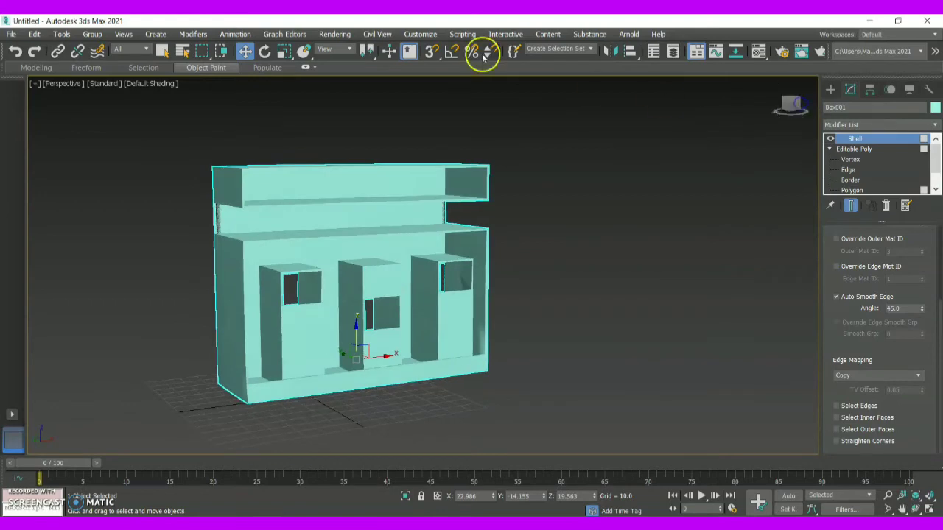
# Step: Apply the wood material, Material #25, to the cabinet from the Compact Material Editor, then close the editor and leave the cabinet deselected
pyautogui.click(335, 34)
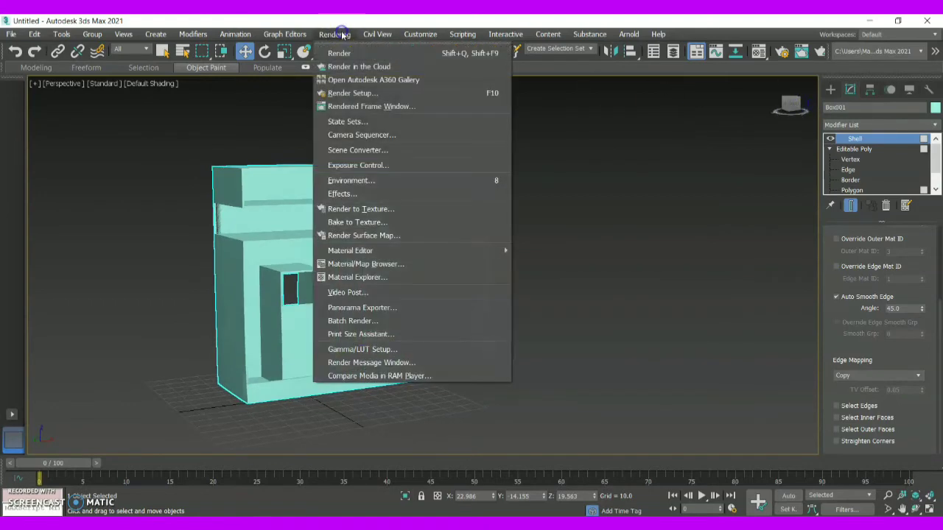
pyautogui.moveTo(362, 250)
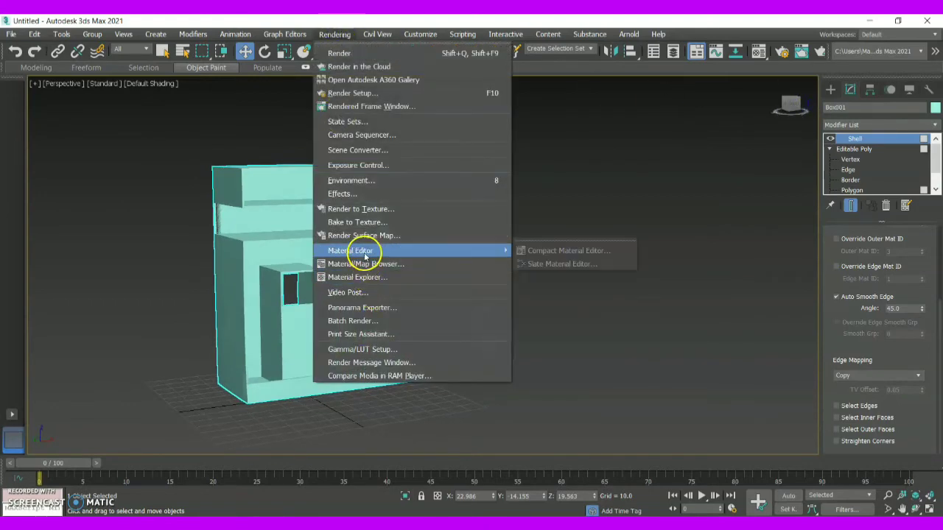
pyautogui.click(536, 252)
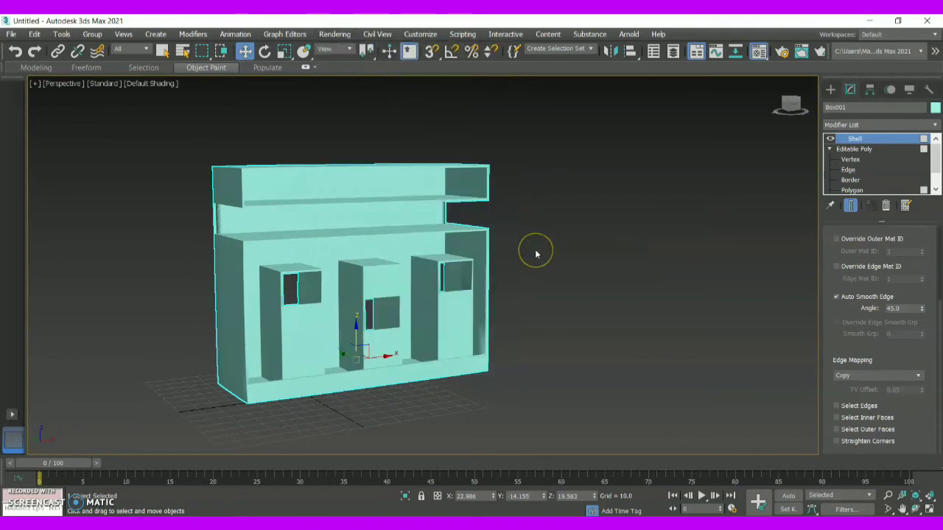
pyautogui.moveTo(610, 217); pyautogui.dragTo(551, 231)
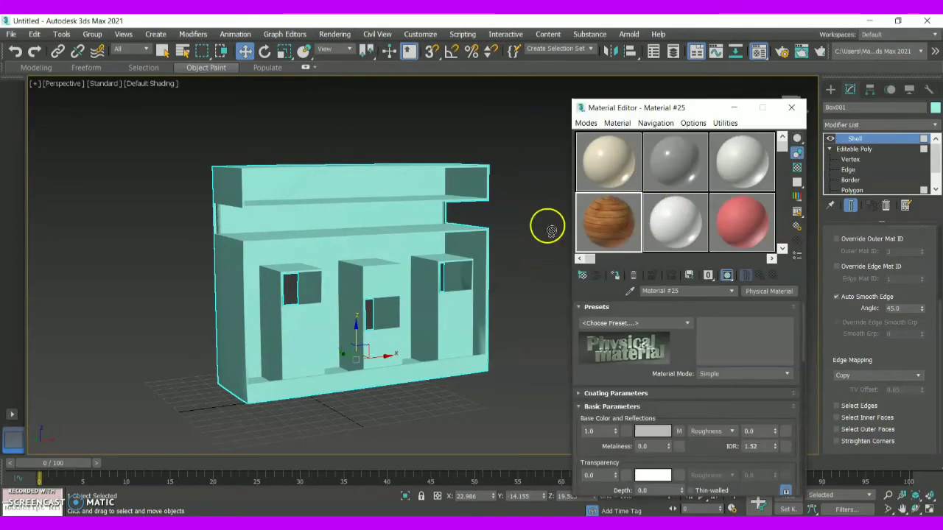
pyautogui.moveTo(414, 221); pyautogui.dragTo(411, 217)
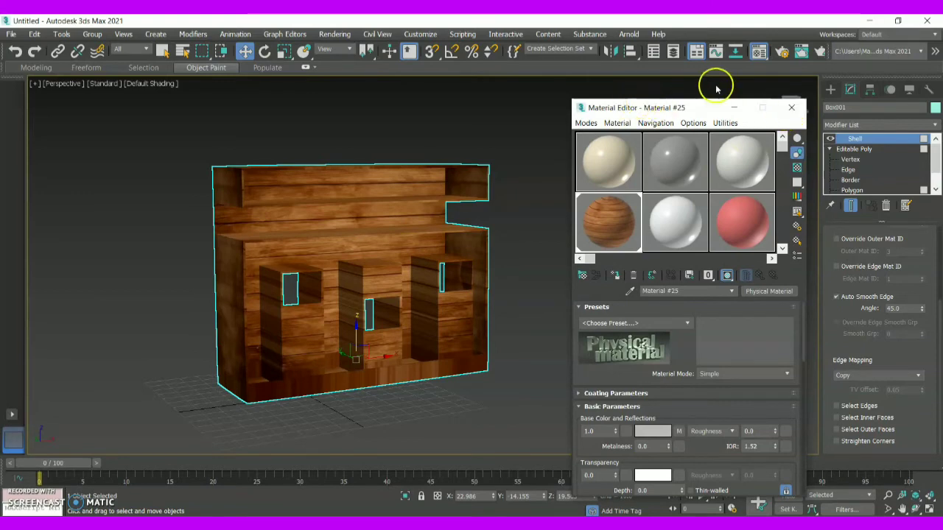
pyautogui.click(770, 87)
pyautogui.click(411, 358)
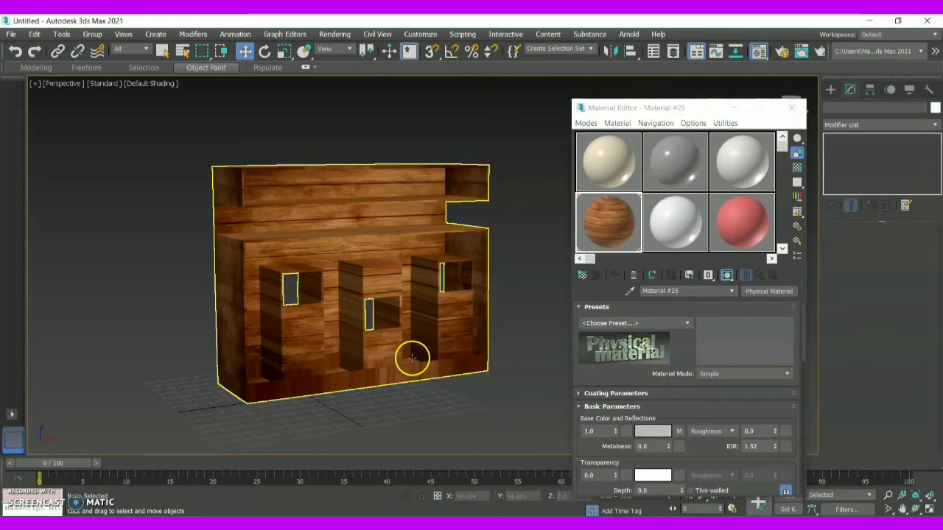
pyautogui.click(735, 111)
pyautogui.click(735, 110)
pyautogui.moveTo(791, 105)
pyautogui.mouseDown()
pyautogui.moveTo(744, 105)
pyautogui.moveTo(813, 96)
pyautogui.moveTo(773, 101)
pyautogui.moveTo(790, 104)
pyautogui.mouseUp()
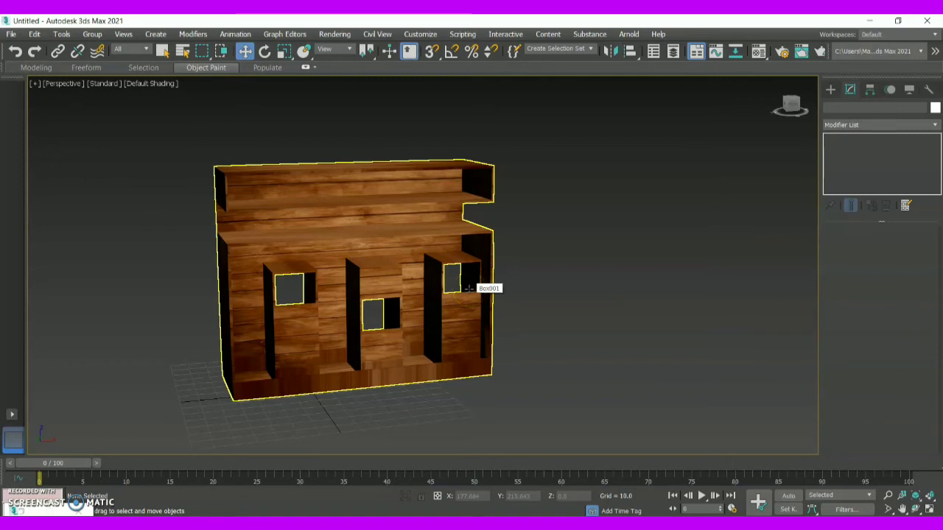
pyautogui.click(500, 284)
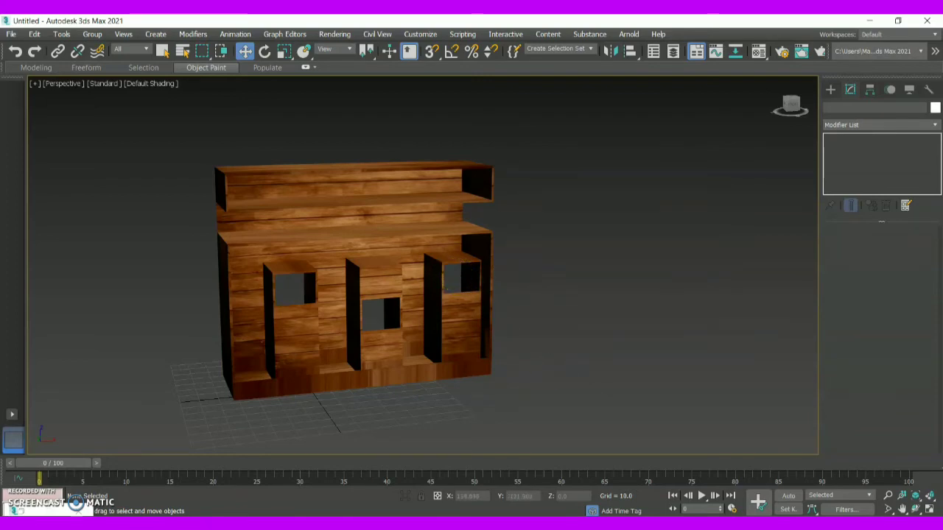
# Step: Switch to Chrome, save the beige marble image with gold glitter to the Desktop as the JPEG "images", and return to 3ds Max
pyautogui.moveTo(406, 514)
pyautogui.click(401, 479)
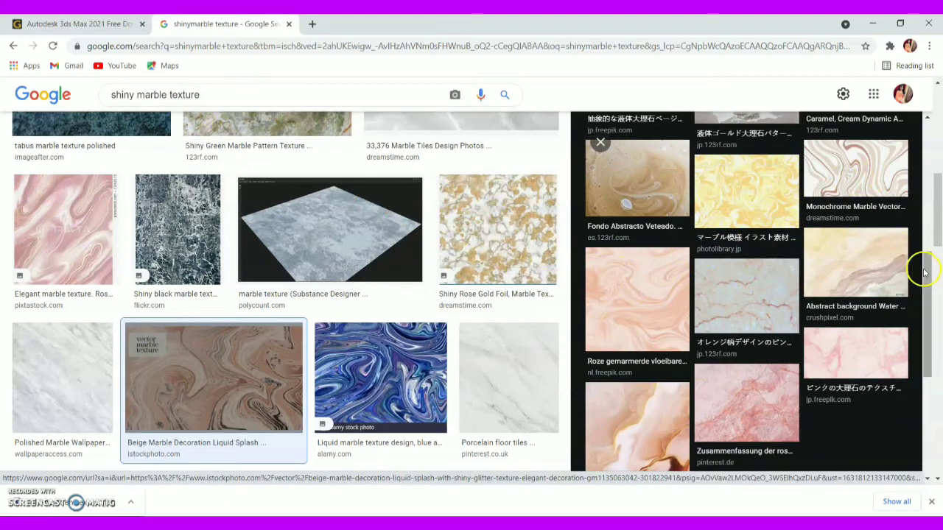
pyautogui.moveTo(925, 272); pyautogui.dragTo(927, 339)
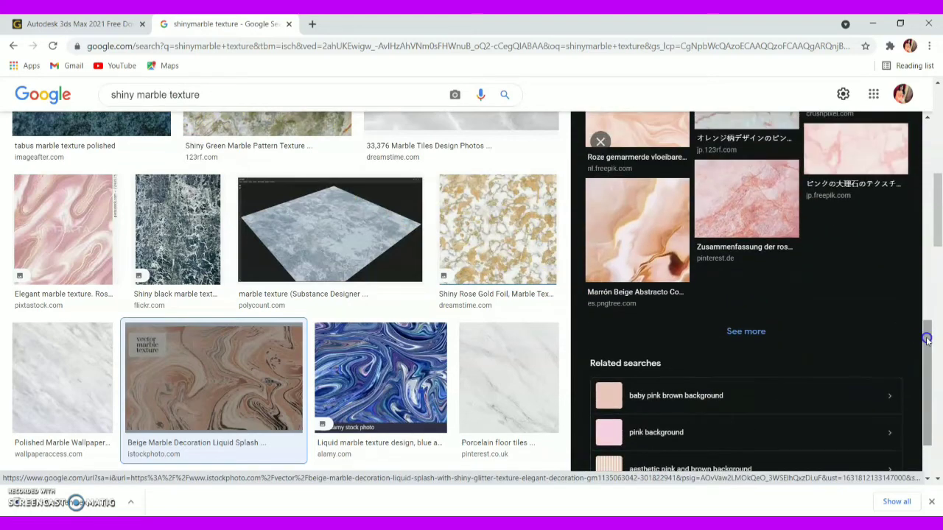
pyautogui.click(652, 232)
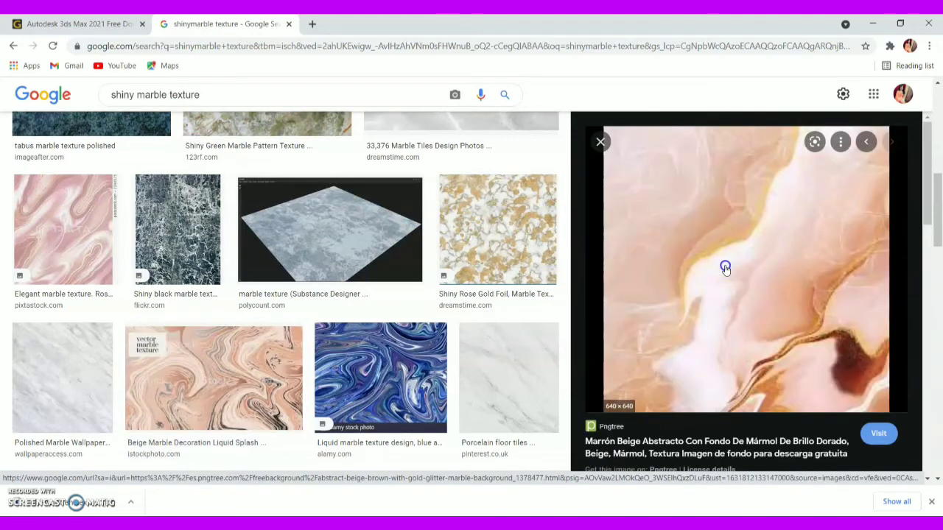
pyautogui.rightClick(725, 268)
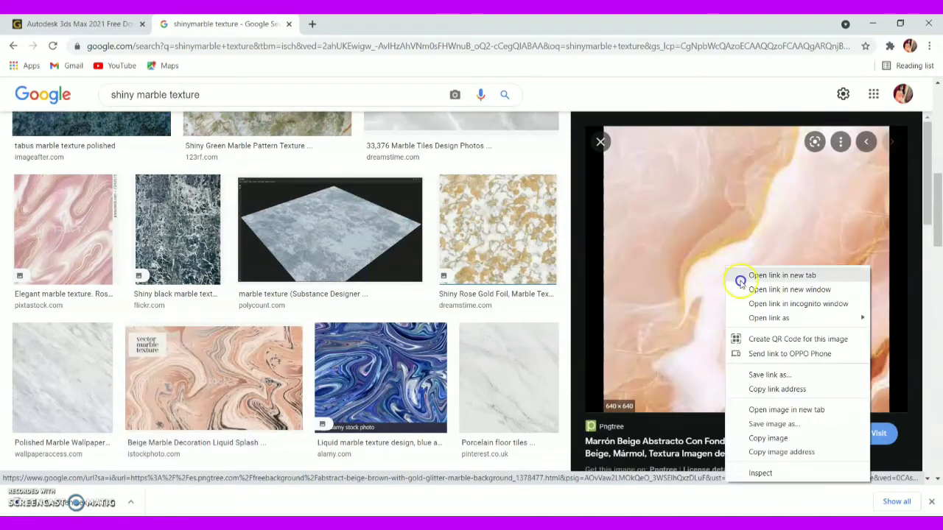
pyautogui.click(759, 425)
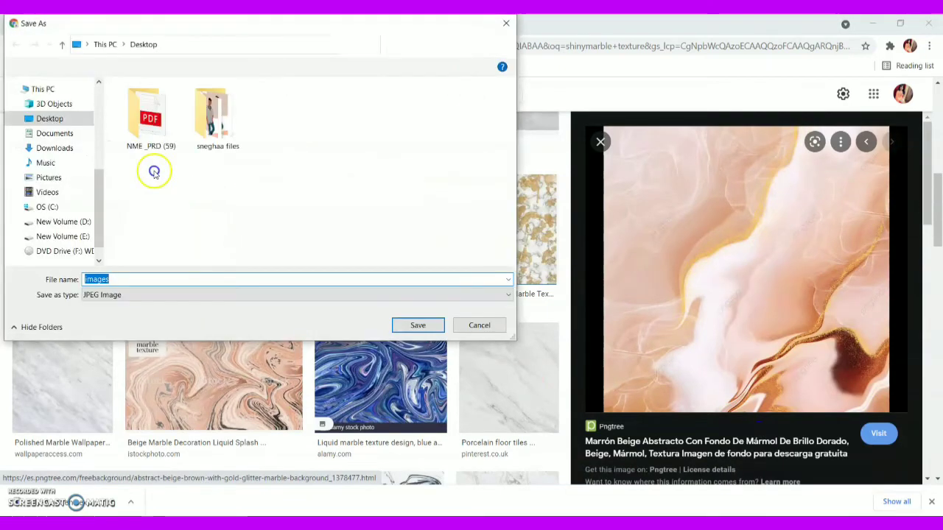
pyautogui.click(419, 327)
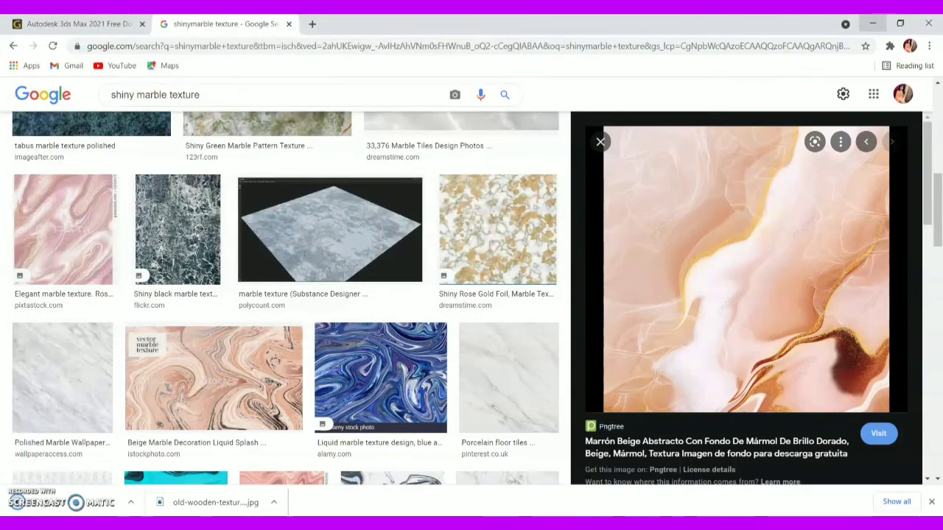
pyautogui.click(873, 24)
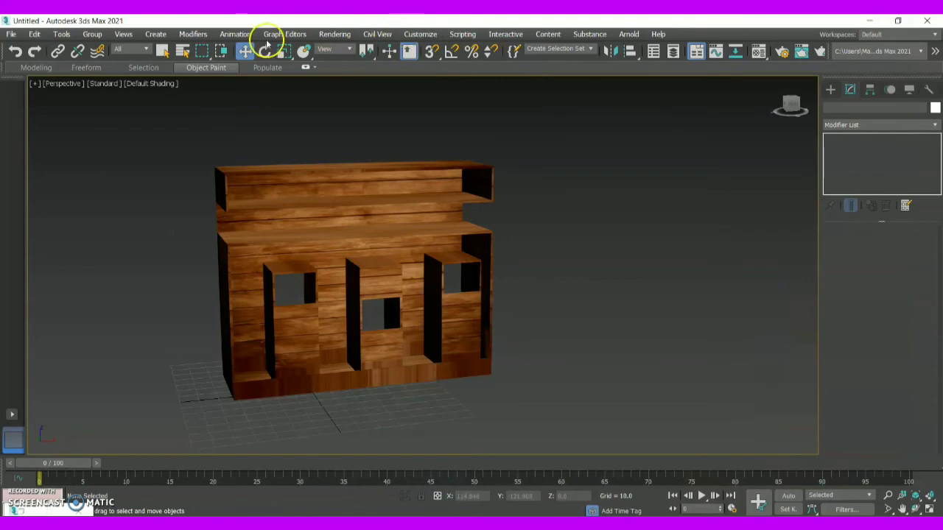
pyautogui.click(330, 35)
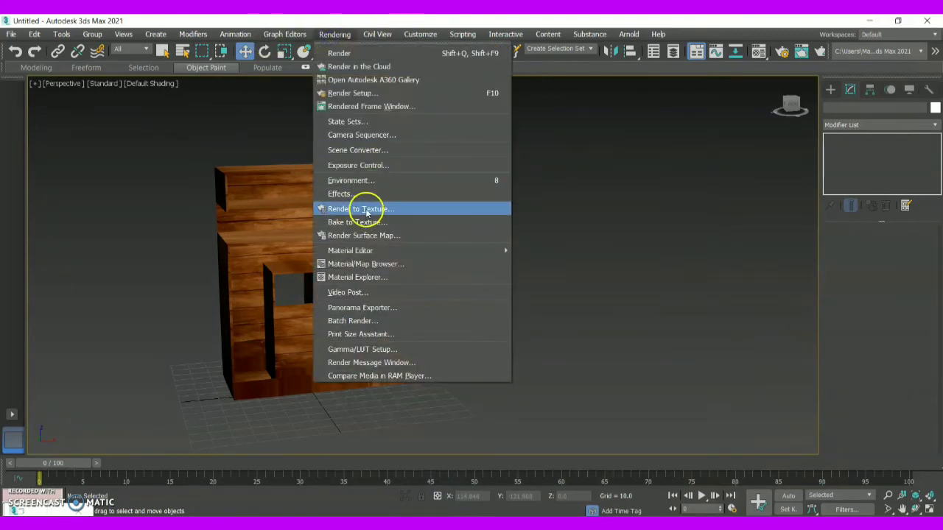
pyautogui.moveTo(385, 251)
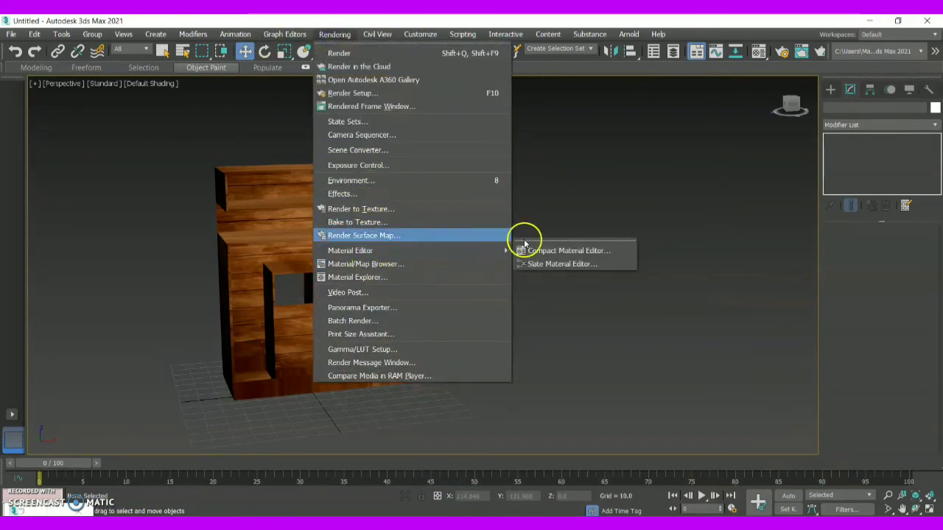
pyautogui.click(548, 250)
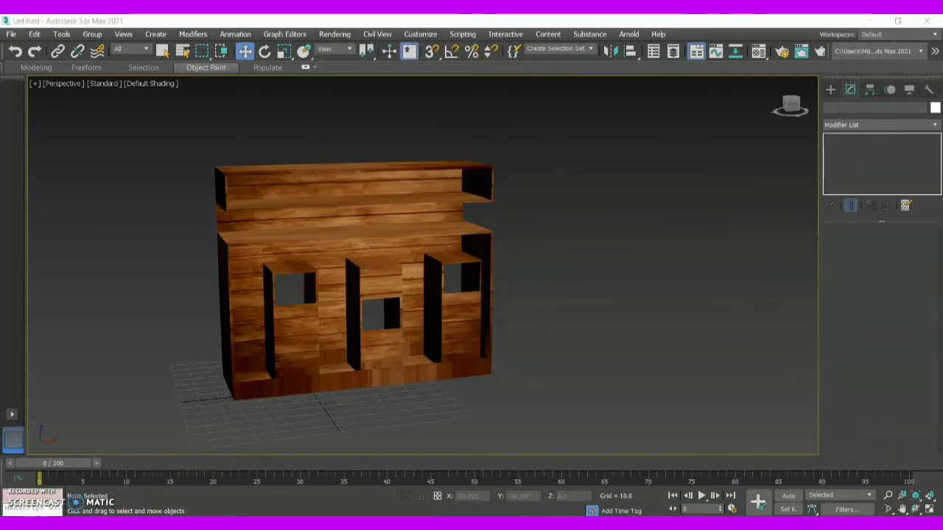
pyautogui.click(898, 20)
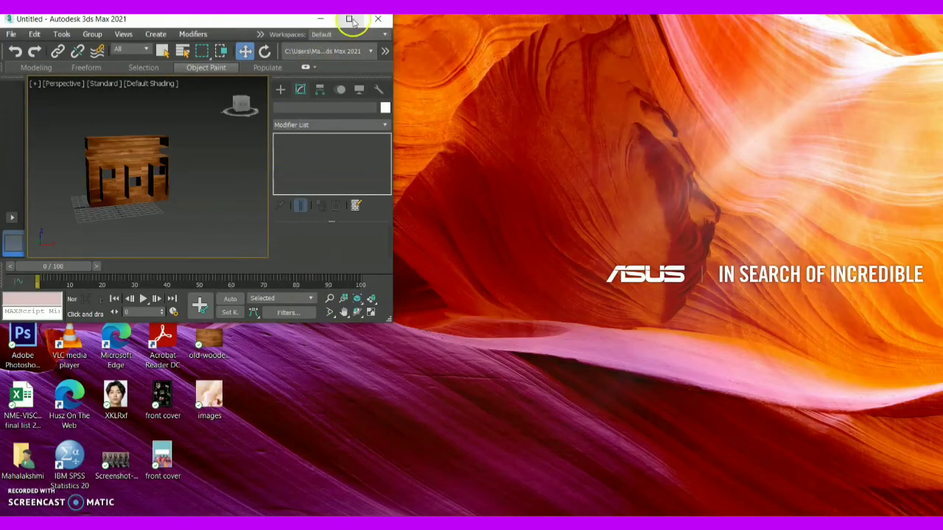
pyautogui.click(351, 20)
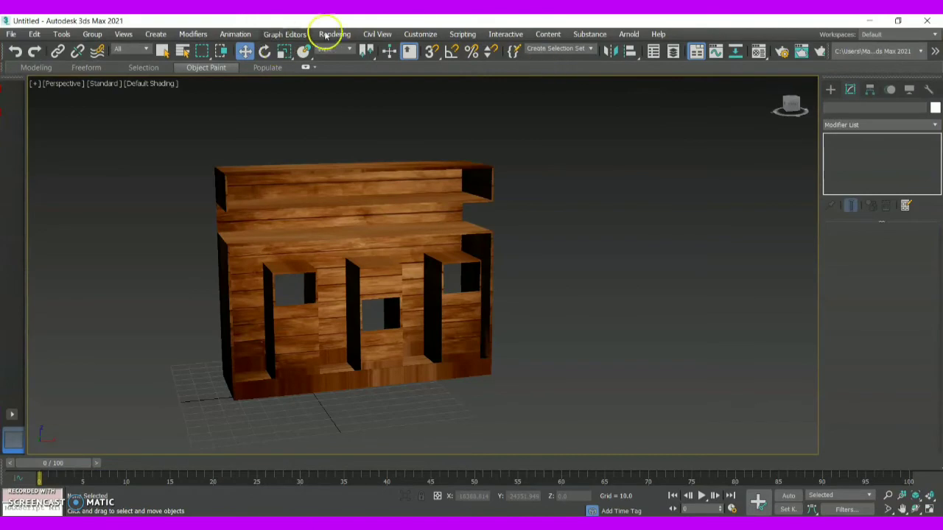
# Step: Open the Compact Material Editor, move it over the cabinet, and restore the main window to a smaller size so the desktop files are reachable
pyautogui.click(333, 34)
pyautogui.moveTo(372, 254)
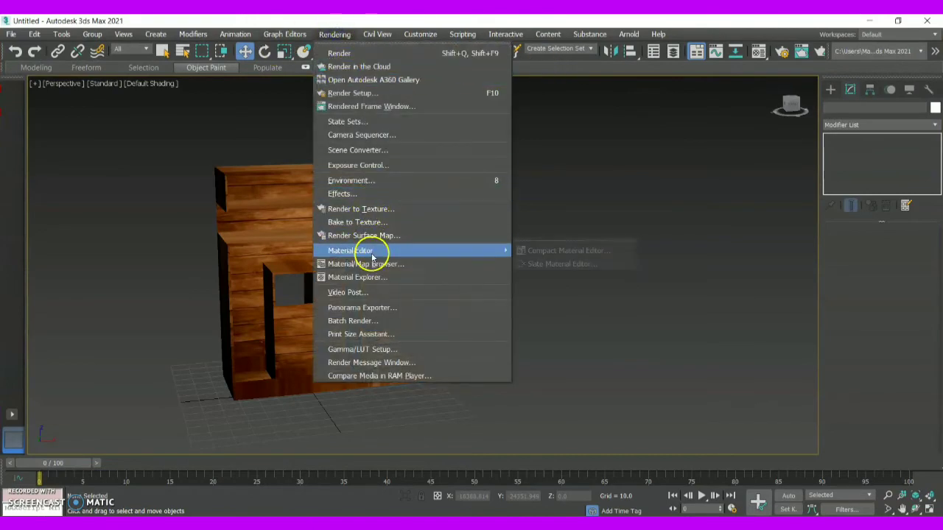
pyautogui.click(544, 253)
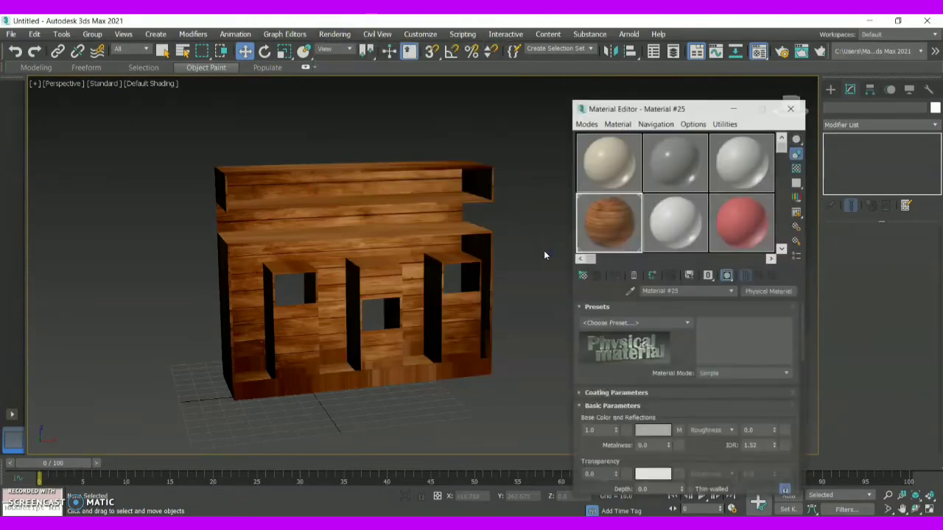
pyautogui.click(871, 21)
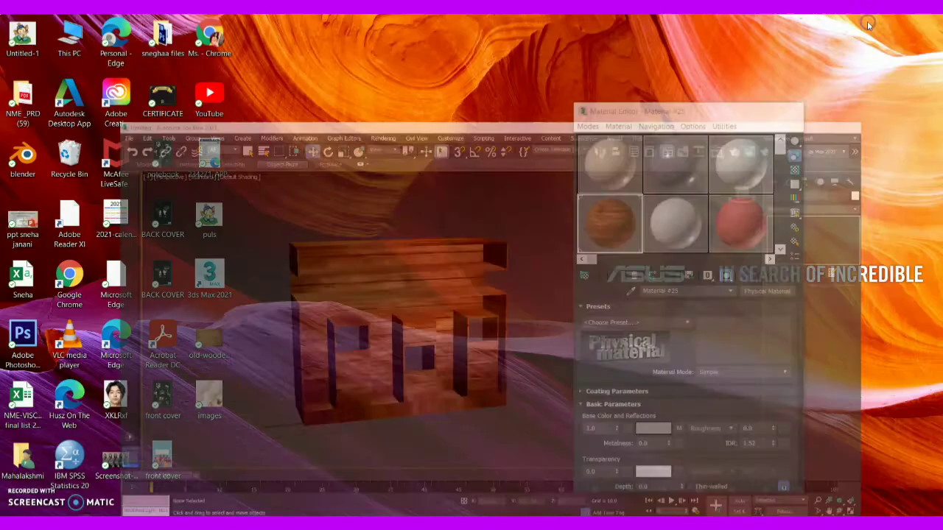
pyautogui.hotkey('alt', 'Tab')
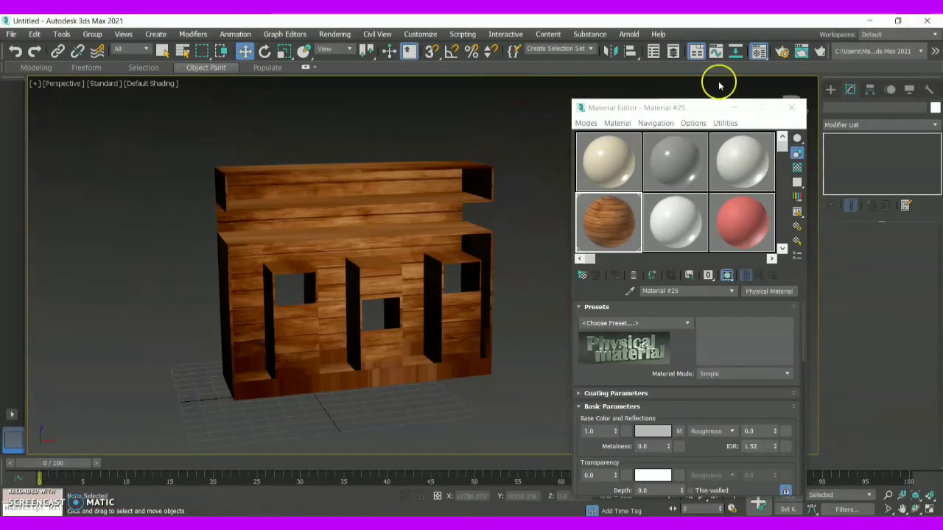
pyautogui.moveTo(697, 107); pyautogui.dragTo(379, 131)
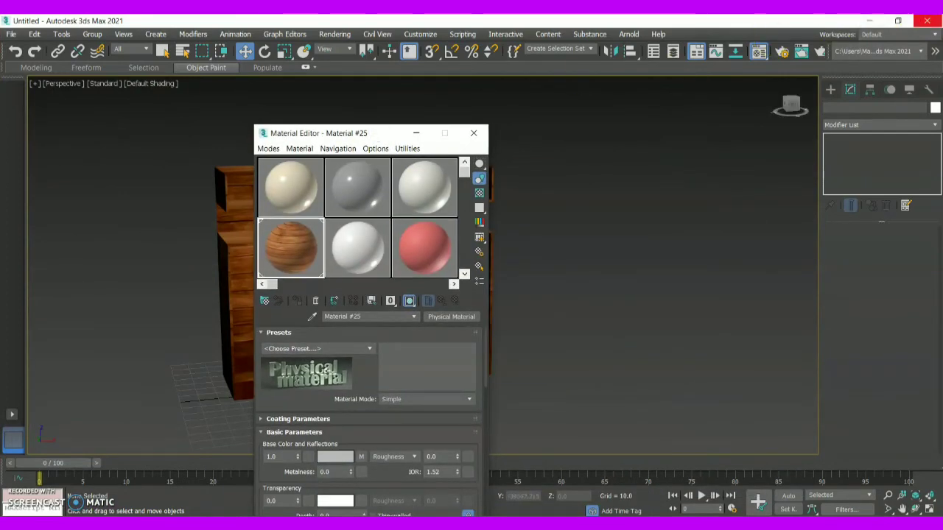
pyautogui.click(900, 19)
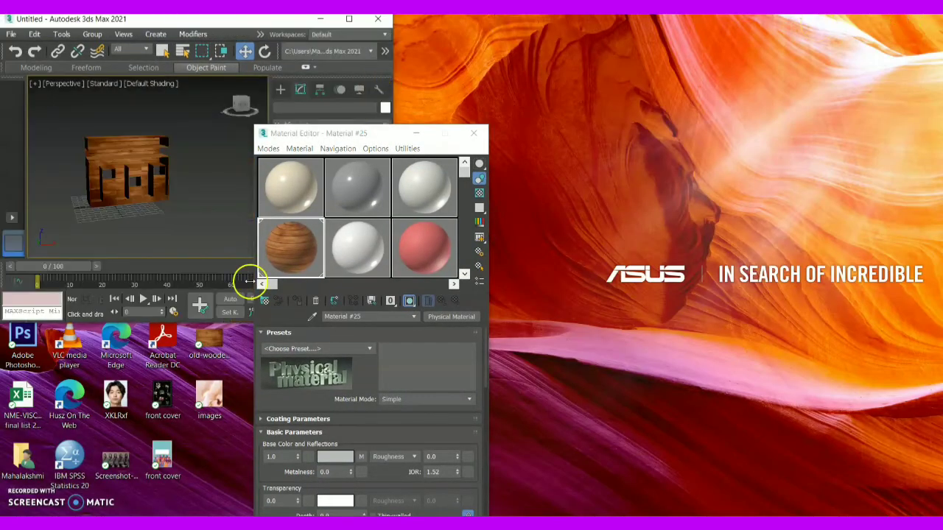
# Step: Try to load the desktop file "images" as a material in the white and then the beige sample slot, dismissing the render messages
pyautogui.moveTo(218, 389); pyautogui.dragTo(350, 211)
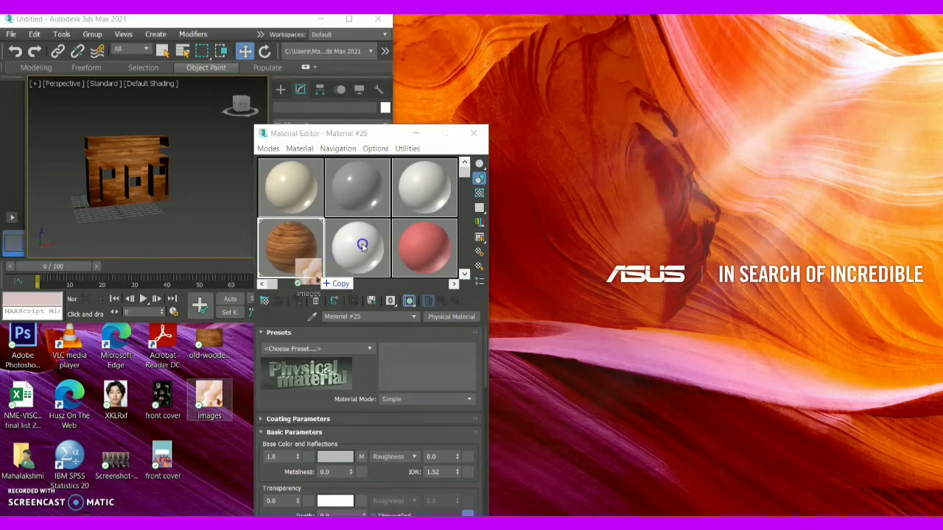
pyautogui.moveTo(362, 246); pyautogui.dragTo(363, 243)
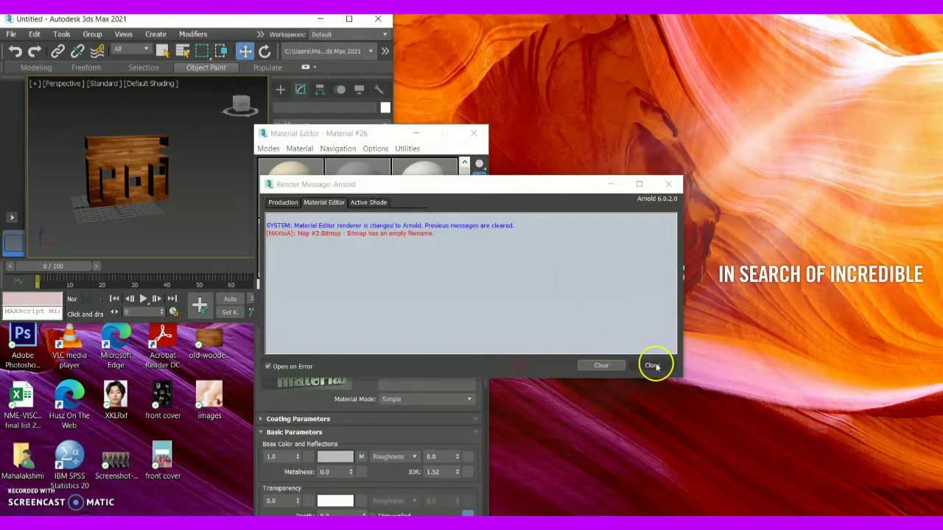
pyautogui.click(602, 366)
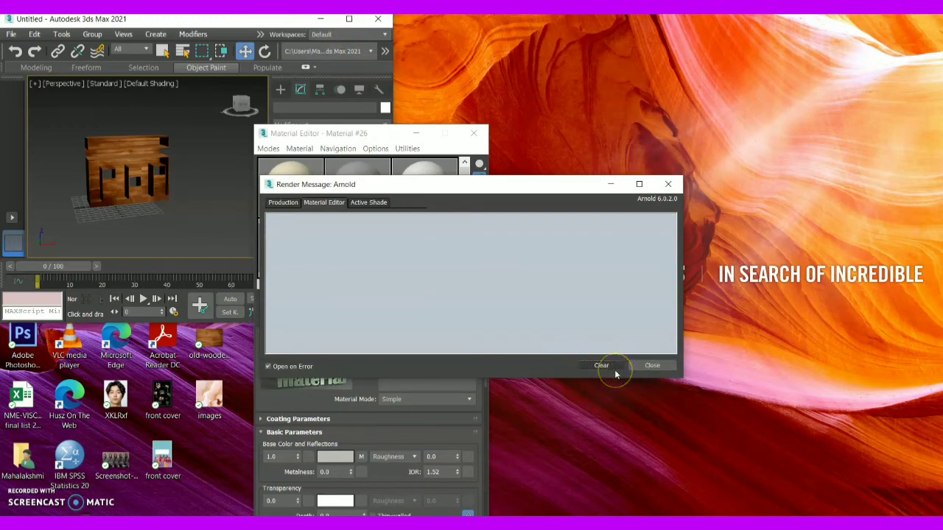
pyautogui.click(648, 366)
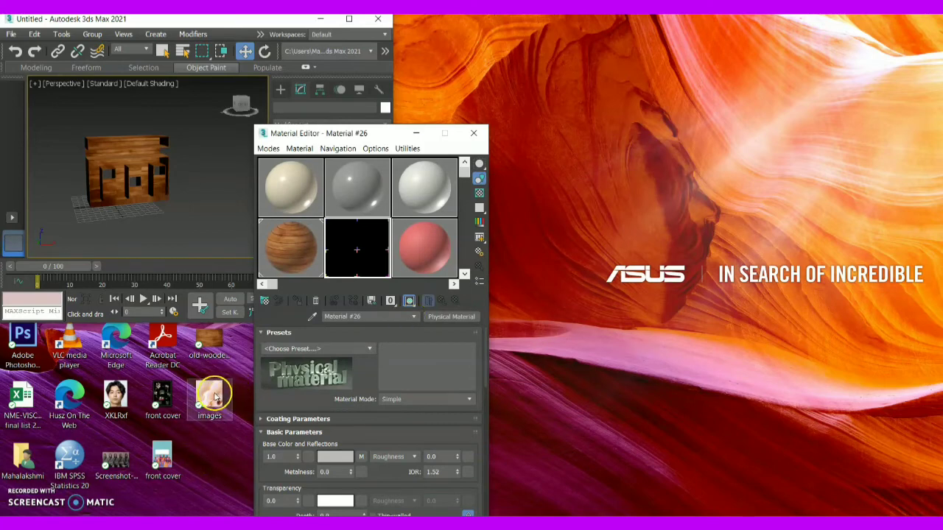
pyautogui.moveTo(214, 393); pyautogui.dragTo(299, 182)
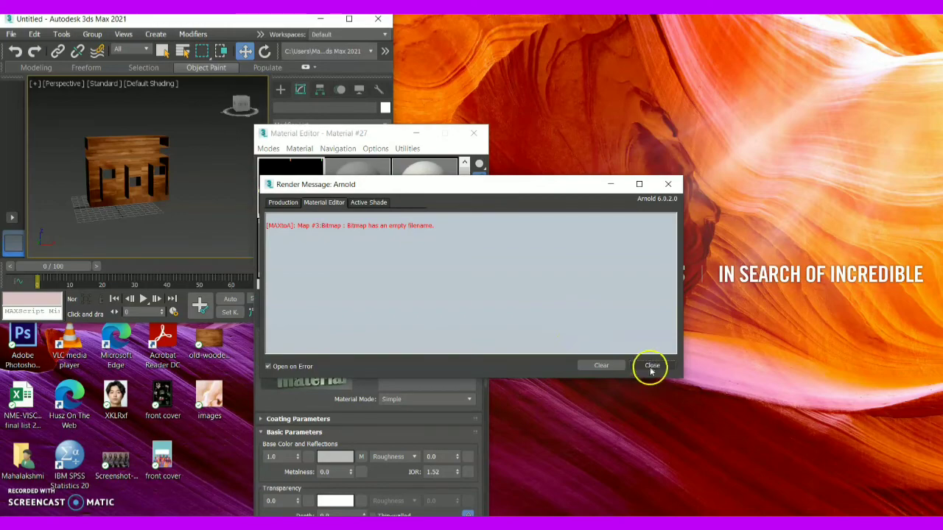
pyautogui.click(653, 366)
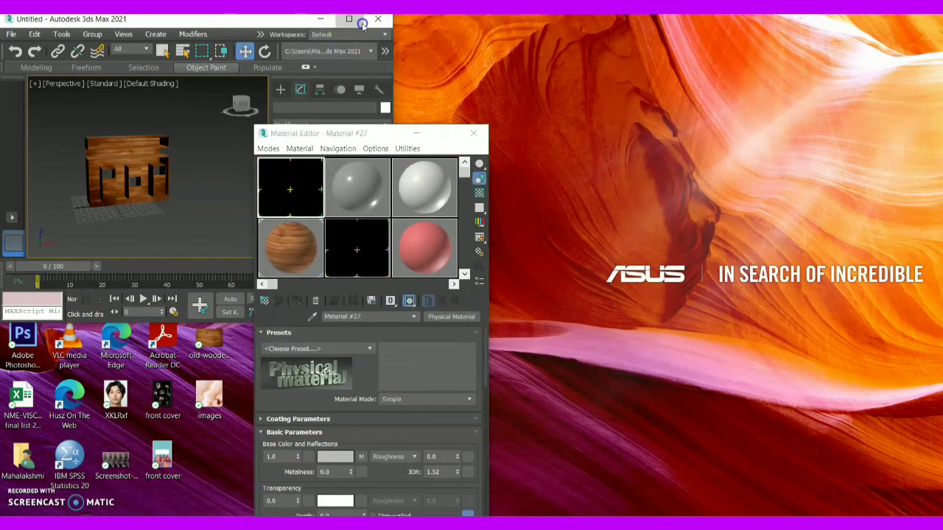
# Step: Maximise the main window, try Material #27 on the cabinet, and reapply the wood material
pyautogui.click(358, 20)
pyautogui.moveTo(286, 197); pyautogui.dragTo(234, 190)
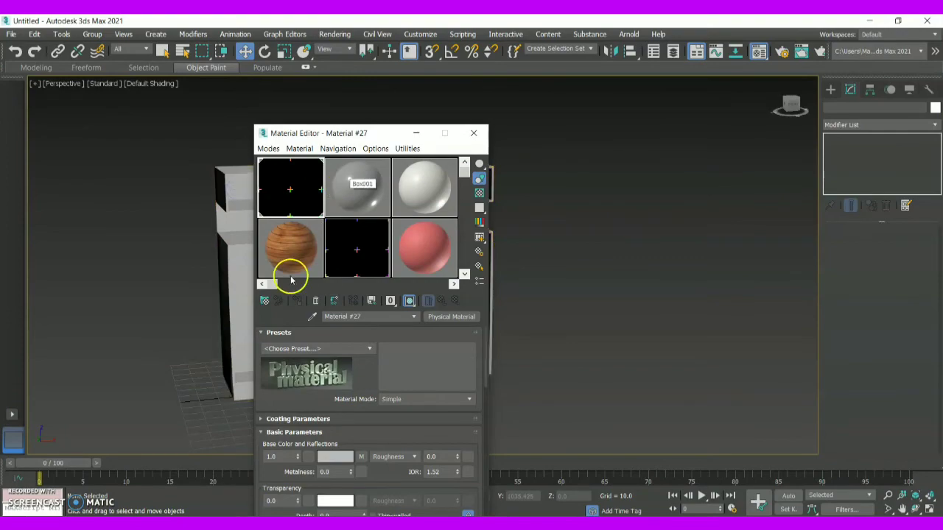
pyautogui.moveTo(271, 266); pyautogui.dragTo(242, 248)
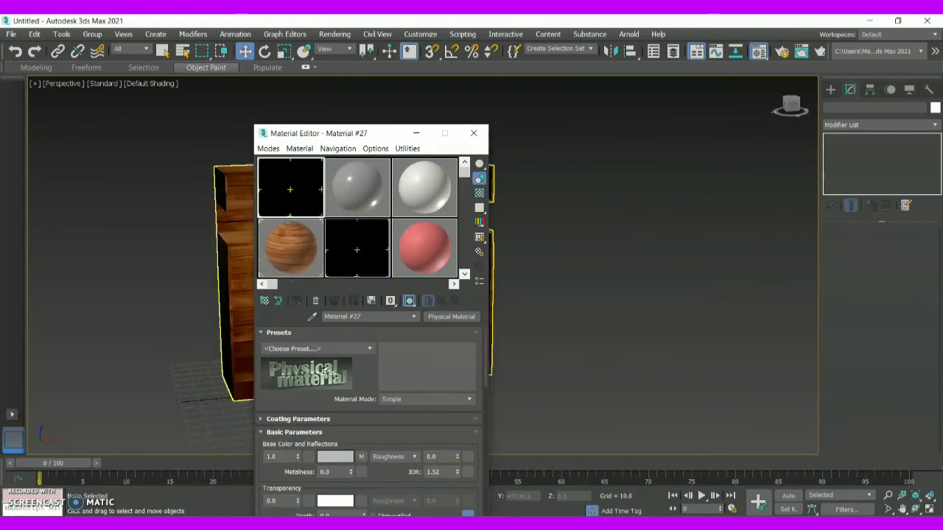
# Step: Switch to Chrome, filter the shiny marble texture image results by "seamless", and open the rose gold marble pattern's preview
pyautogui.hotkey('alt', 'Tab')
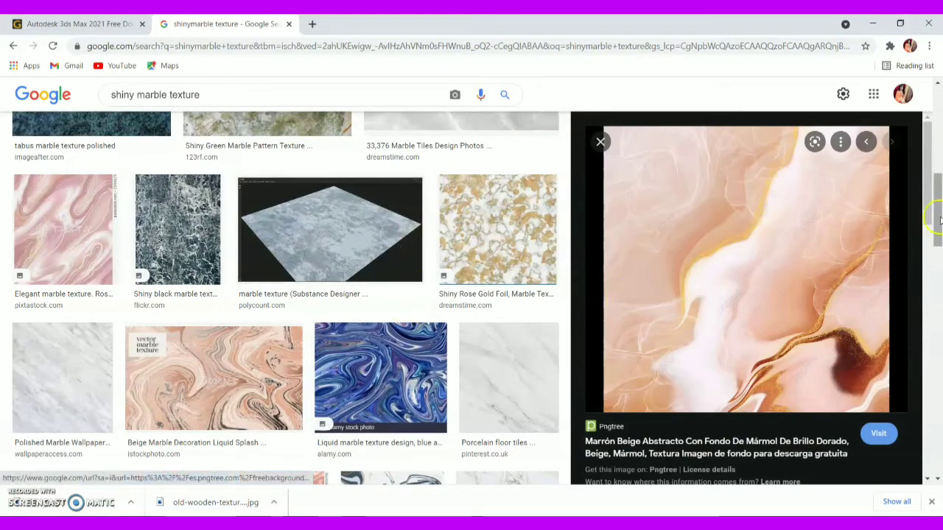
pyautogui.moveTo(938, 217); pyautogui.dragTo(937, 96)
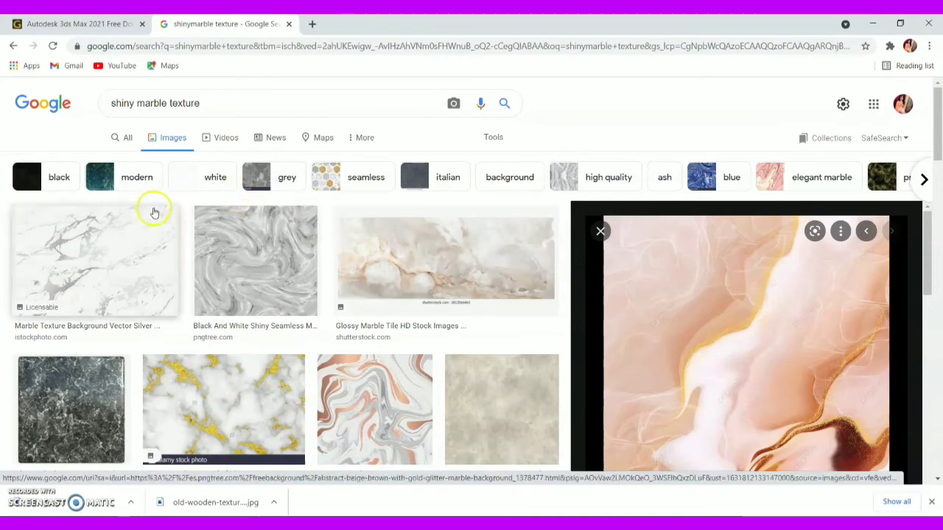
pyautogui.click(350, 175)
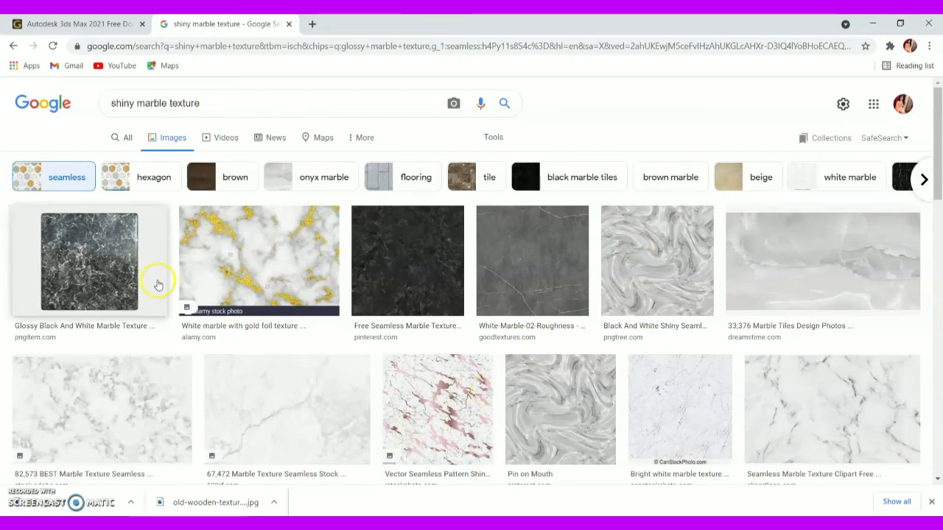
pyautogui.click(465, 410)
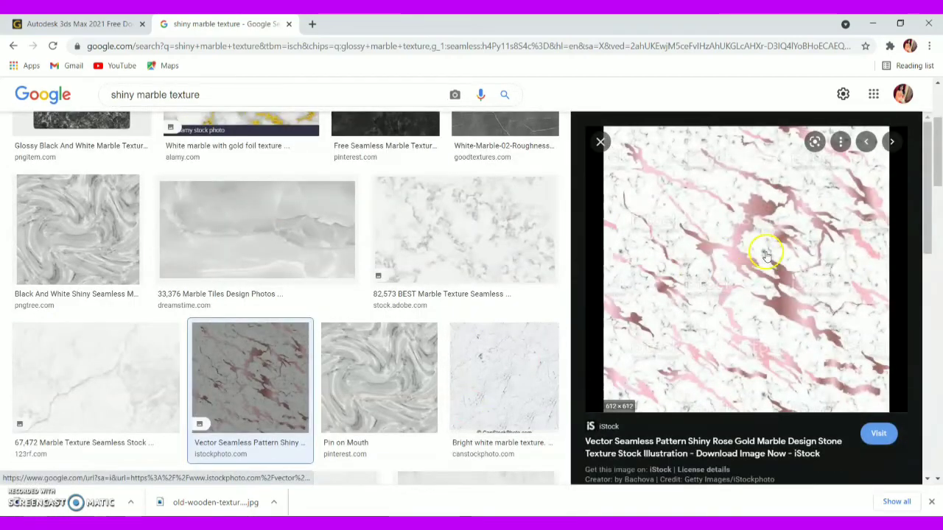
pyautogui.rightClick(766, 254)
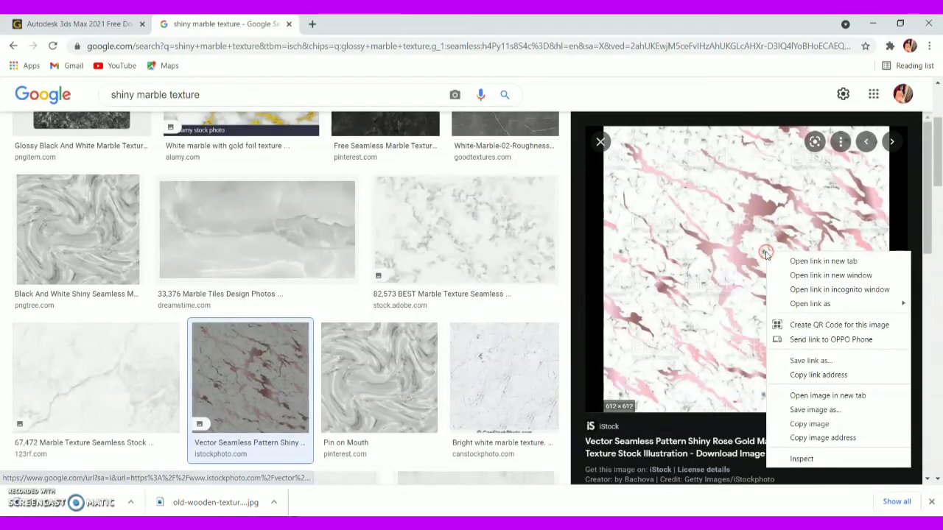
pyautogui.click(818, 410)
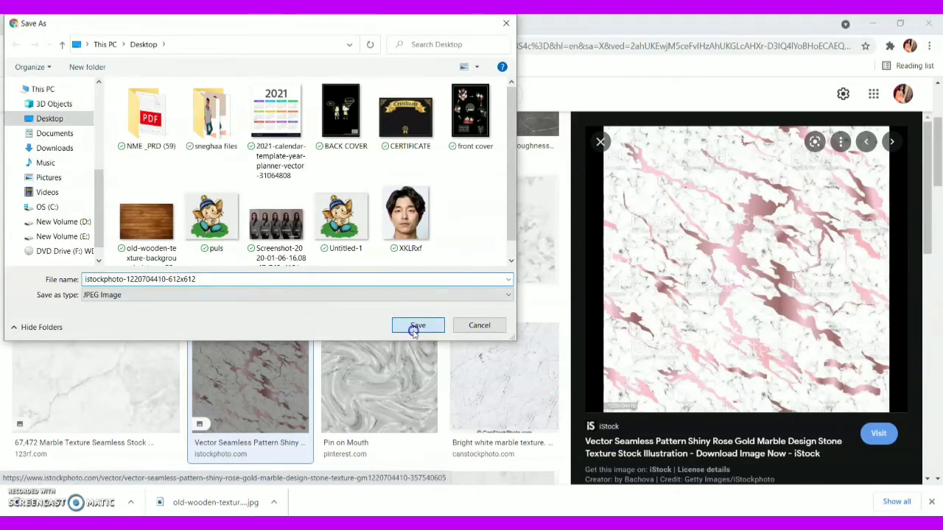
pyautogui.click(417, 326)
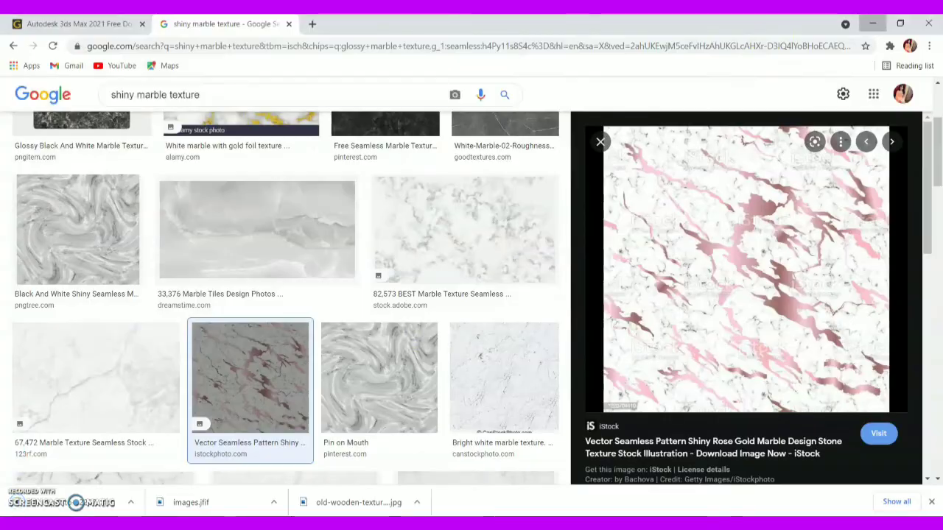
pyautogui.click(873, 24)
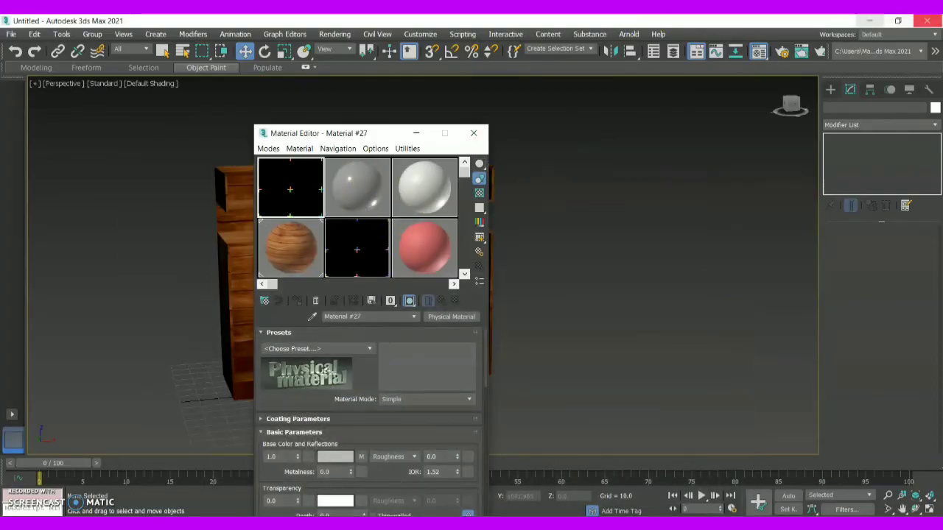
# Step: Load the rose gold marble image from the desktop into the grey sample slot, with the main window shrunk and maximised again
pyautogui.click(899, 20)
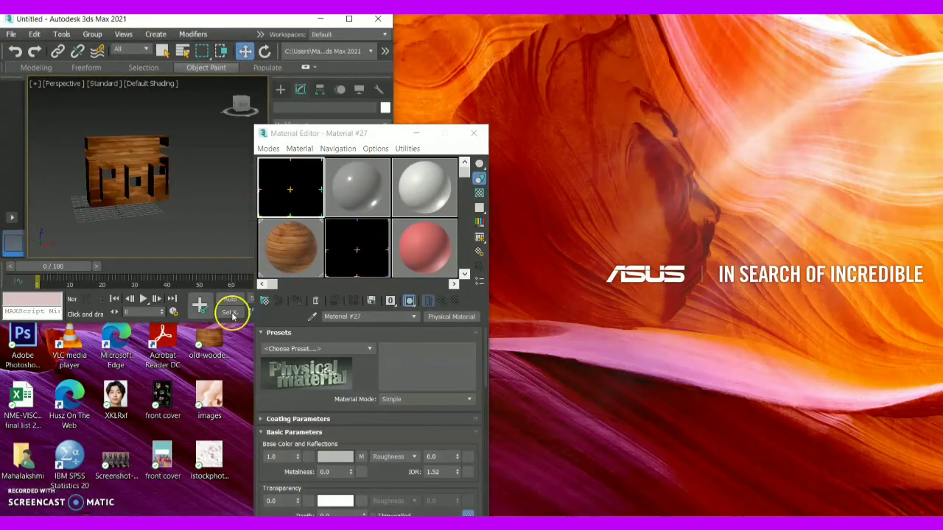
pyautogui.click(207, 461)
pyautogui.moveTo(200, 465); pyautogui.dragTo(352, 207)
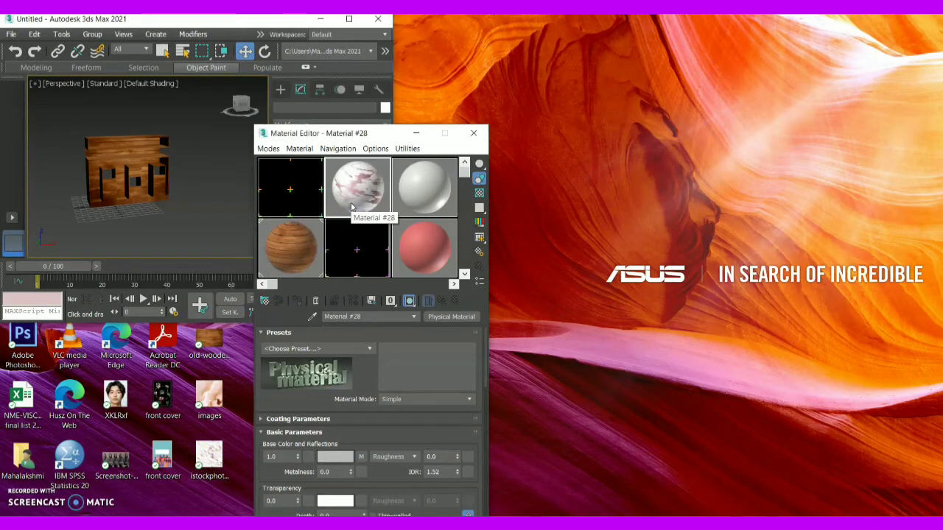
pyautogui.click(352, 21)
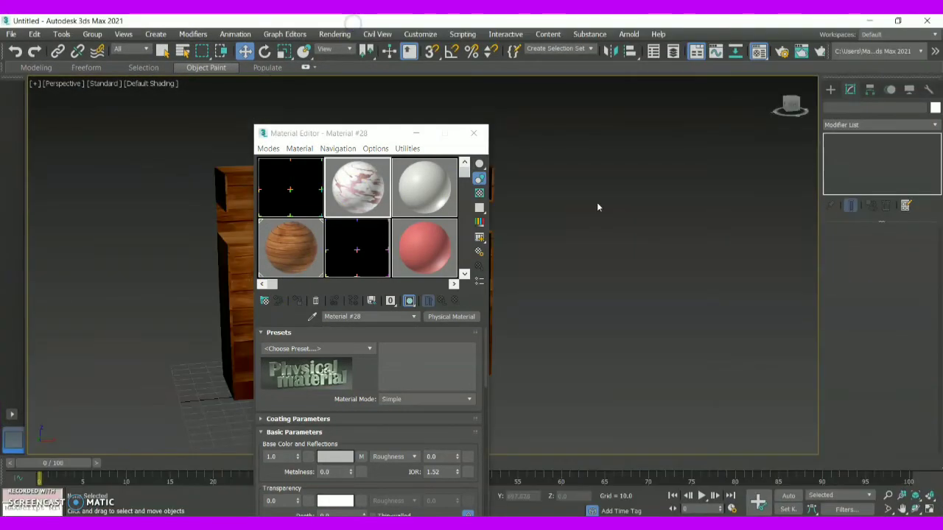
# Step: Apply the rose gold marble material, Material #28, to the cabinet, minimise the Material Editor, and view the model from an angle
pyautogui.moveTo(396, 133); pyautogui.dragTo(707, 94)
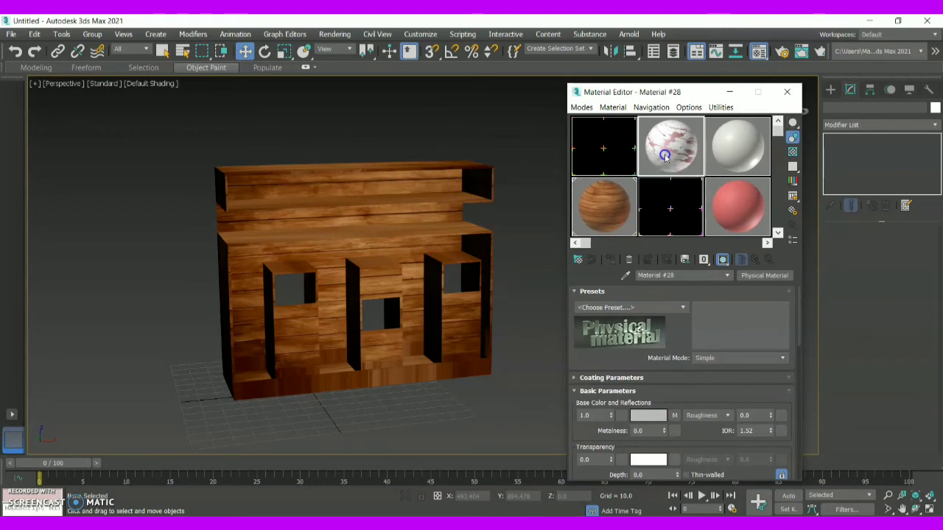
pyautogui.moveTo(665, 156); pyautogui.dragTo(415, 204)
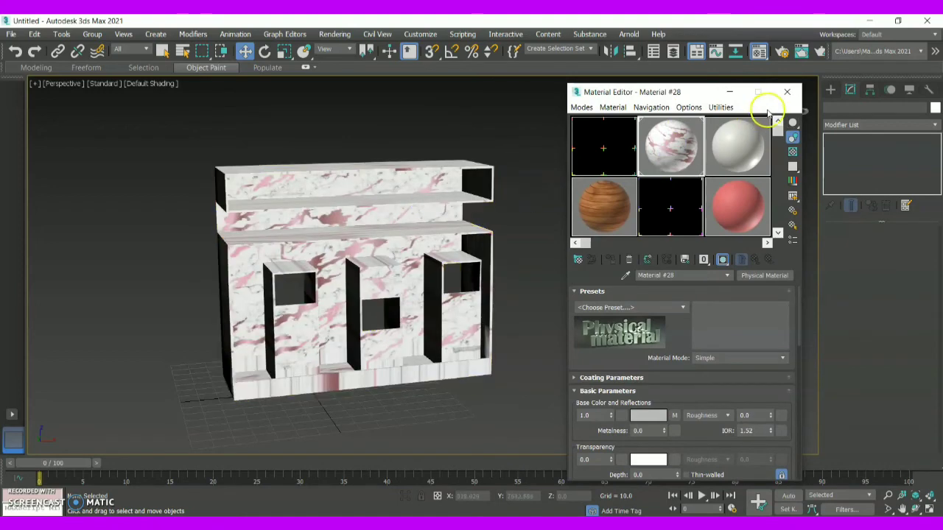
pyautogui.click(727, 93)
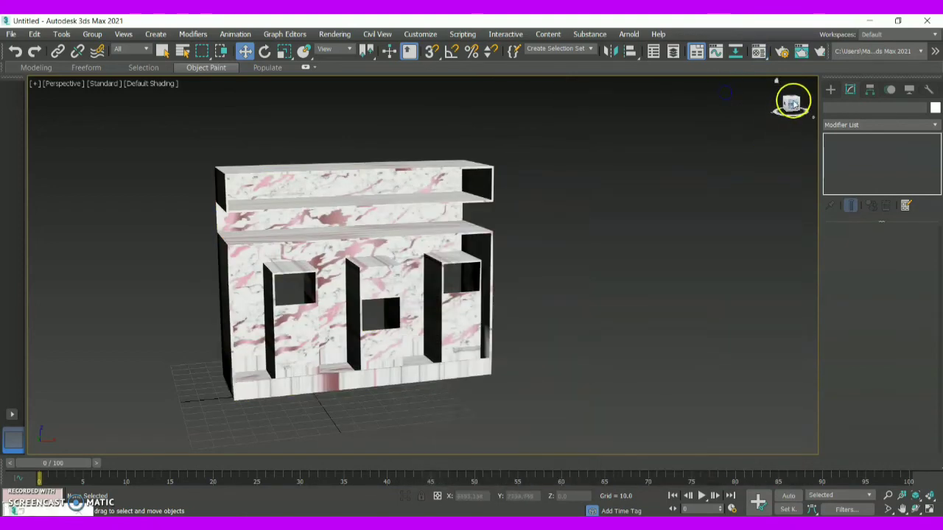
pyautogui.moveTo(792, 104); pyautogui.dragTo(32, 105)
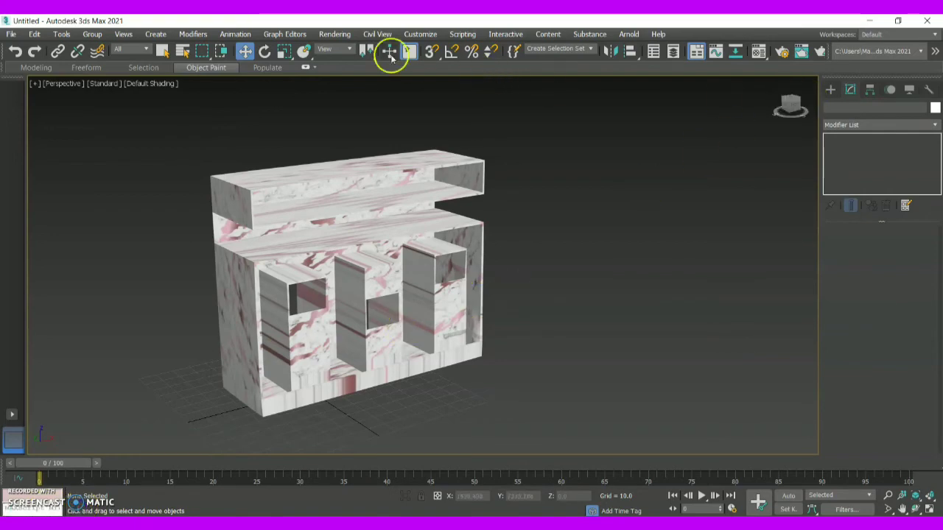
# Step: Render the Perspective view and inspect the marble cabinet close up in the maximised rendered frame window
pyautogui.click(334, 34)
pyautogui.click(356, 54)
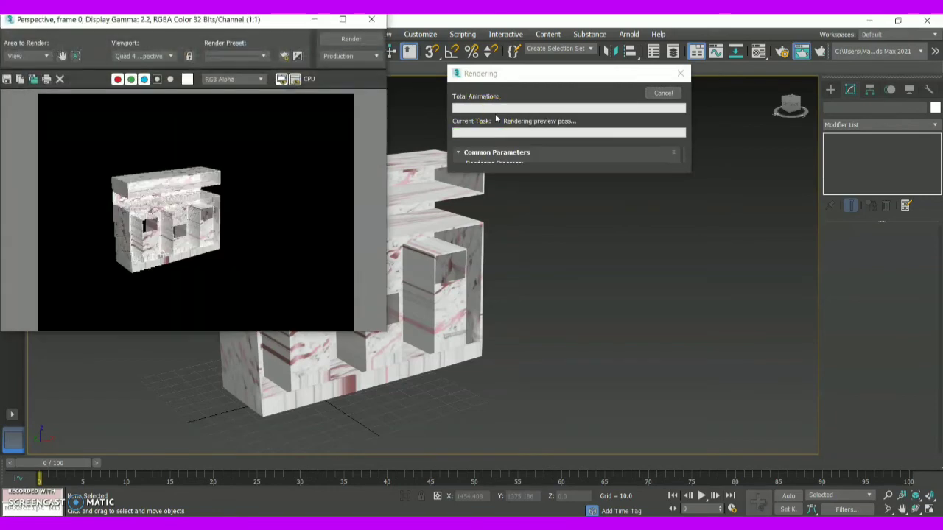
pyautogui.click(167, 217)
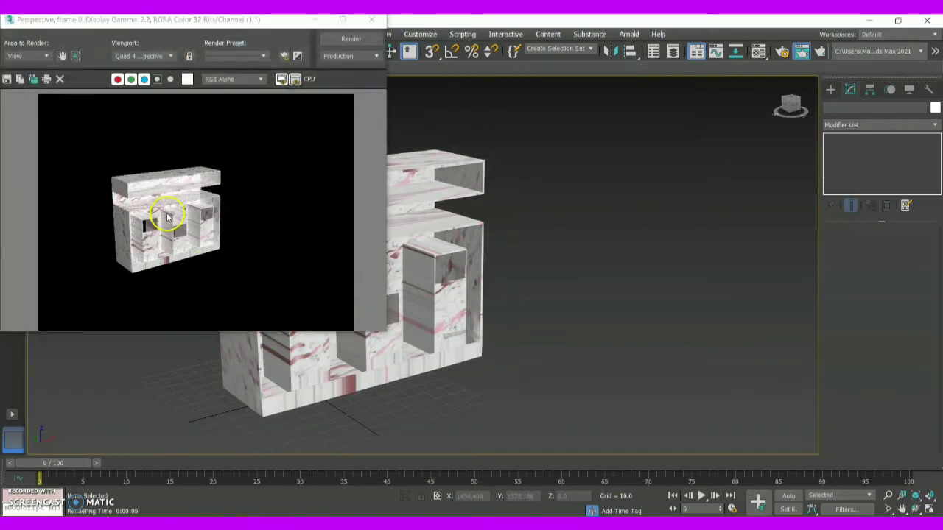
pyautogui.click(341, 20)
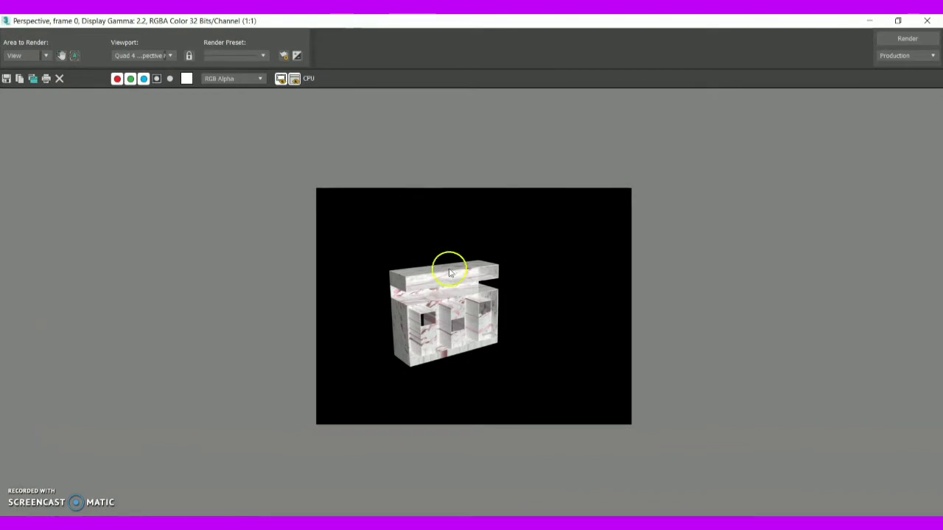
pyautogui.scroll(4, 478, 366)
pyautogui.scroll(-3, 478, 367)
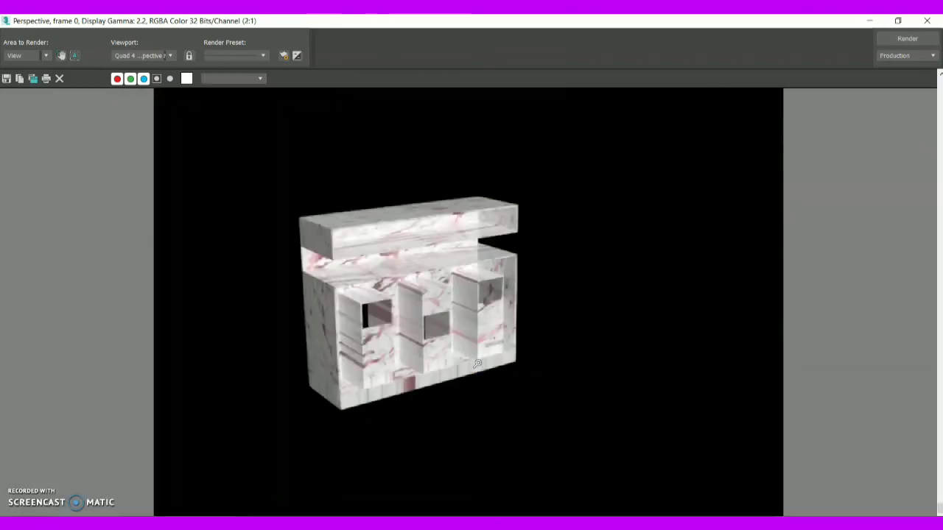
pyautogui.scroll(1, 478, 364)
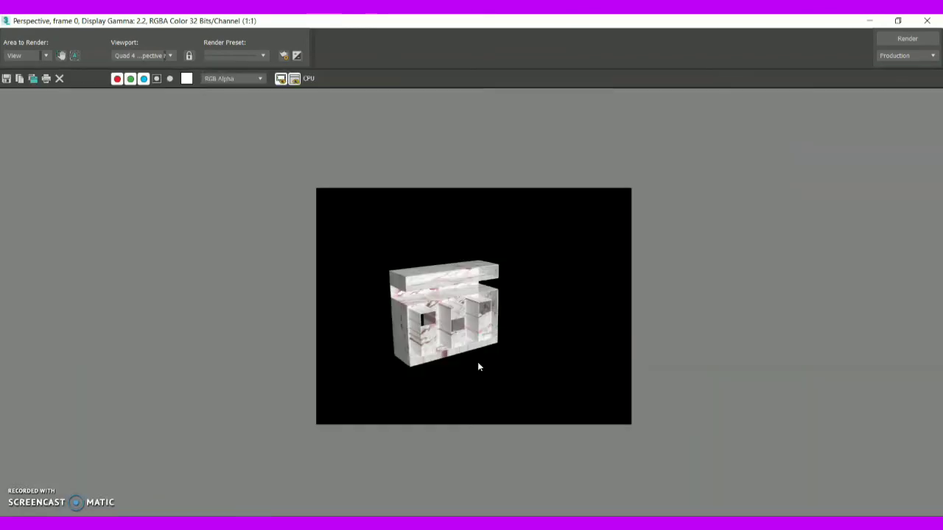
pyautogui.scroll(2, 478, 366)
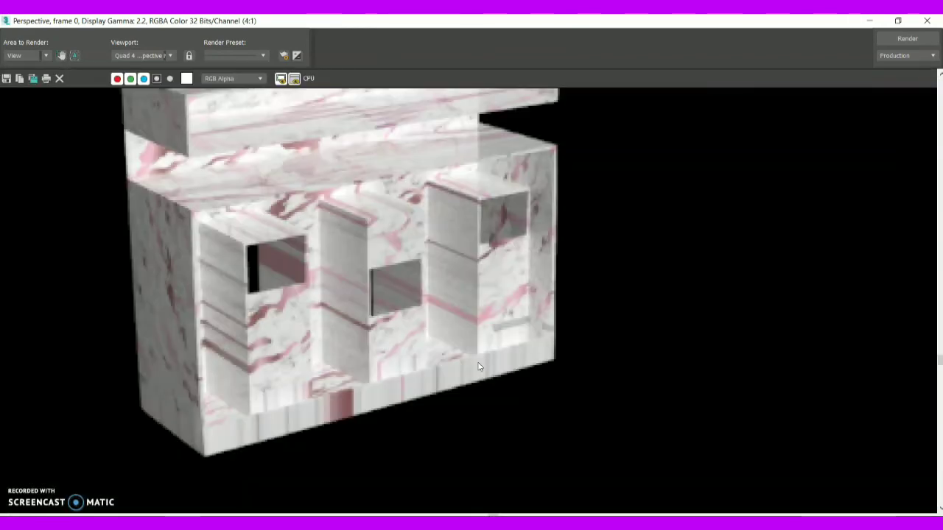
# Step: Close the rendered frame window and return to the Perspective viewport with the cabinet deselected and room around it
pyautogui.scroll(-4, 476, 369)
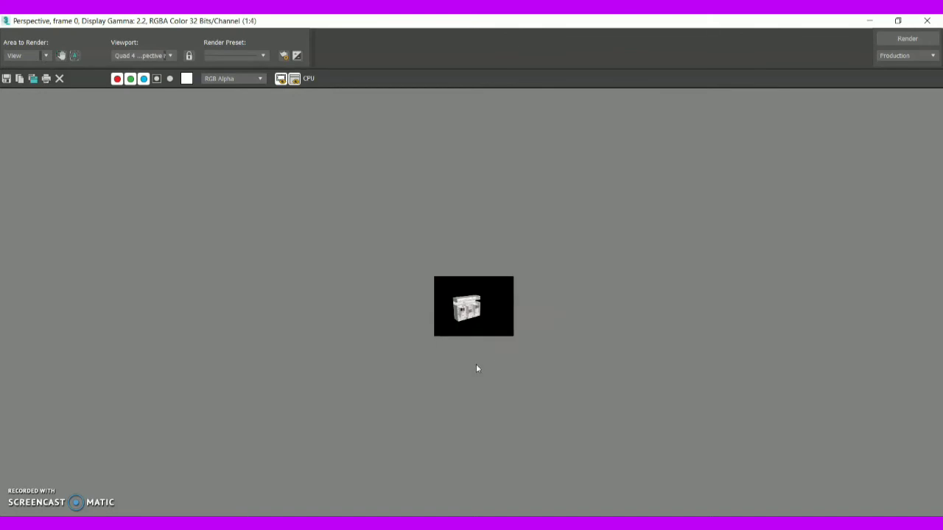
pyautogui.scroll(1, 476, 369)
pyautogui.click(927, 20)
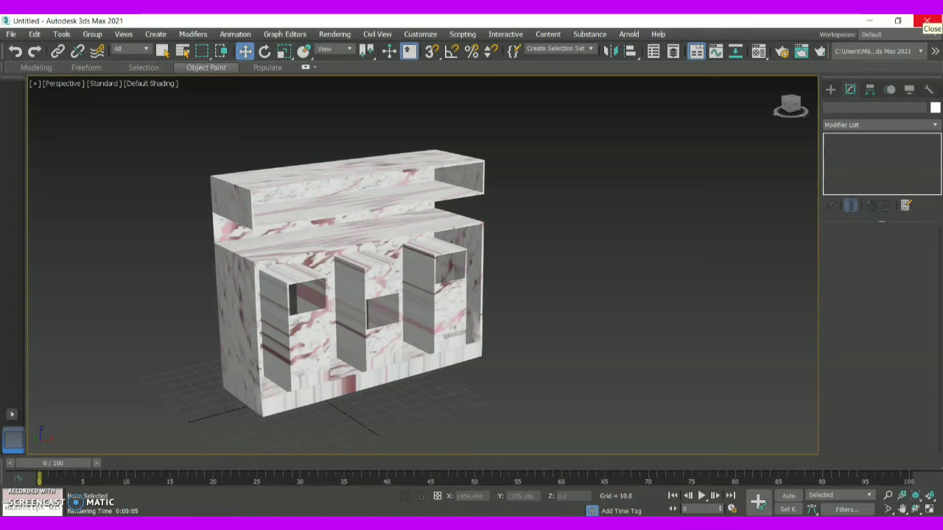
pyautogui.click(473, 233)
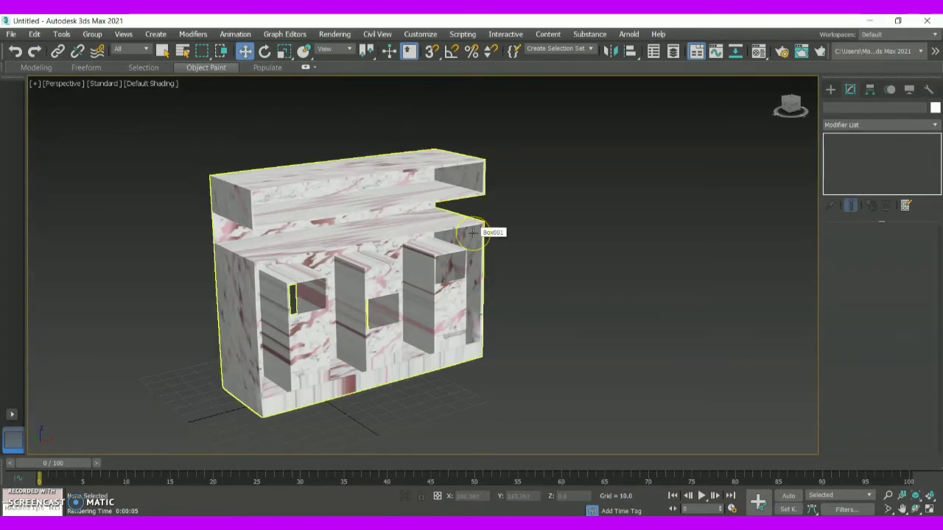
pyautogui.scroll(-5, 472, 234)
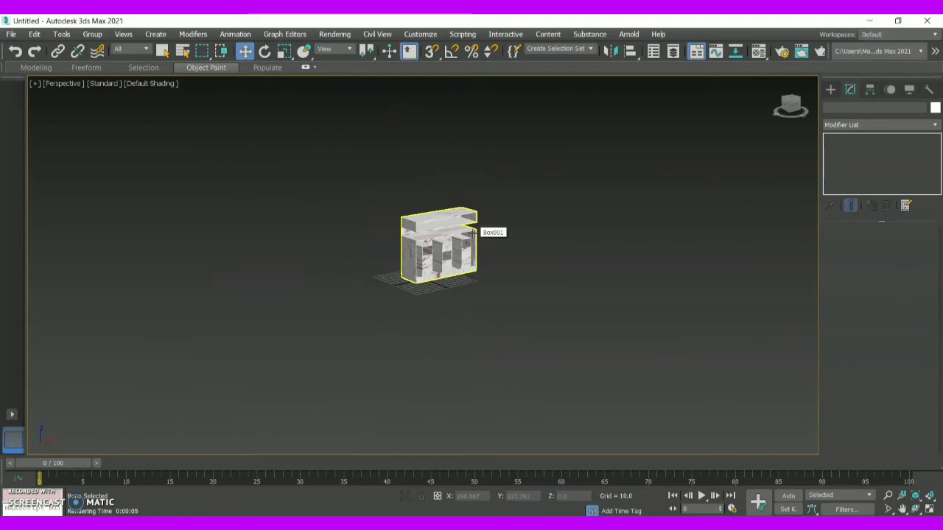
pyautogui.click(107, 190)
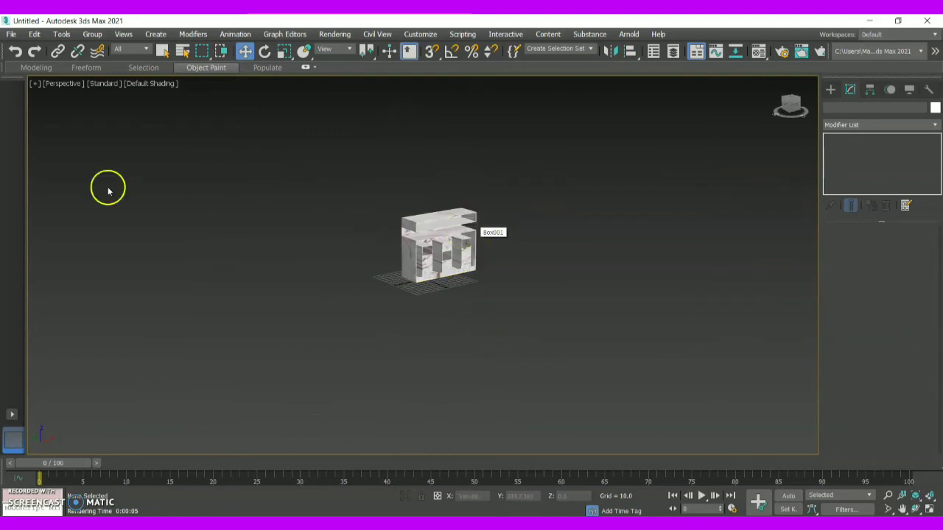
pyautogui.click(406, 270)
pyautogui.click(396, 269)
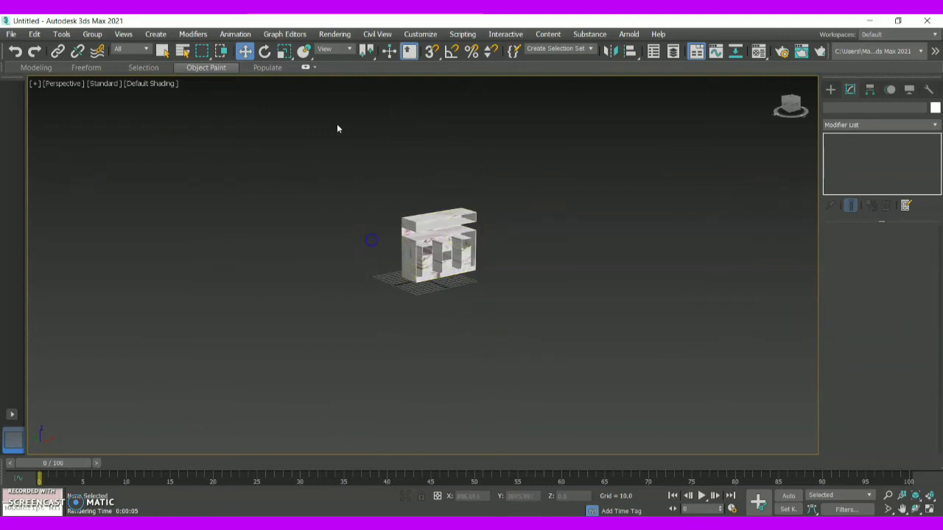
# Step: Try an L-Ext extended primitive about 410 by 47 and 52 high in front of the cabinet, and discard it
pyautogui.click(831, 89)
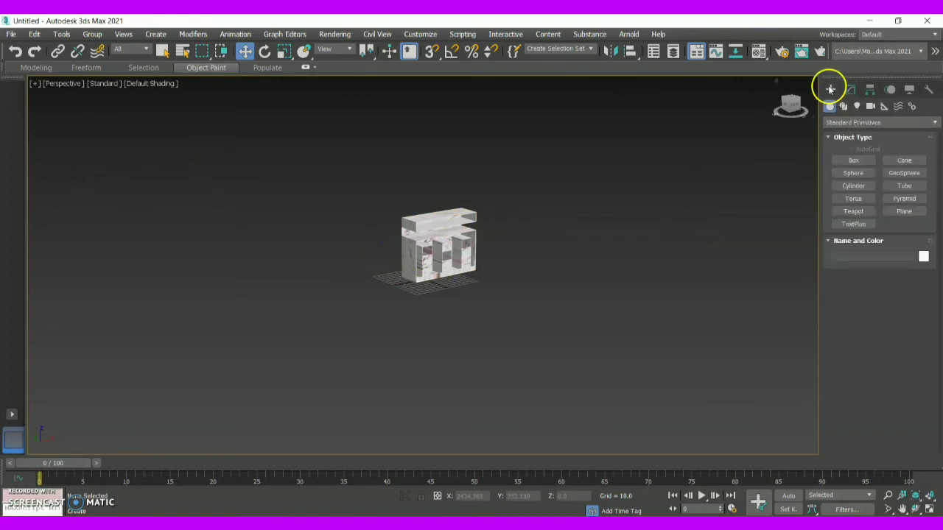
pyautogui.click(844, 123)
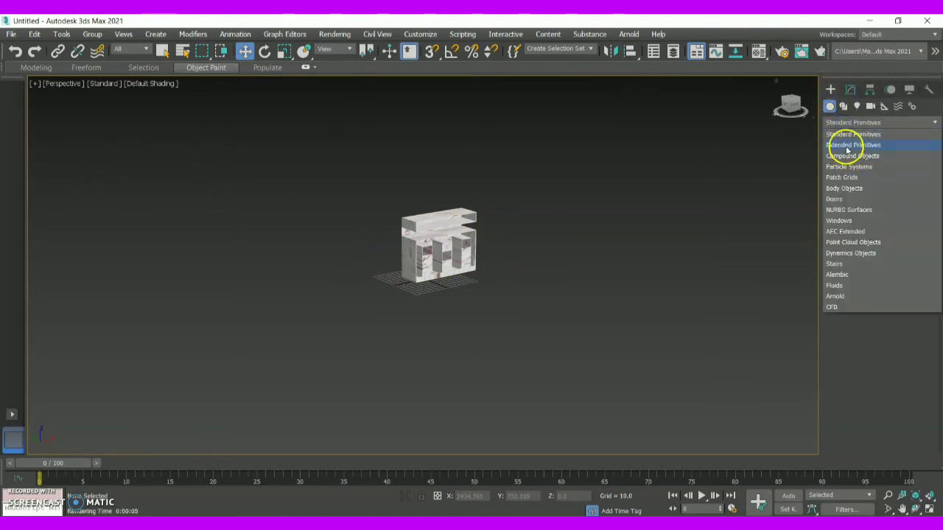
pyautogui.click(846, 147)
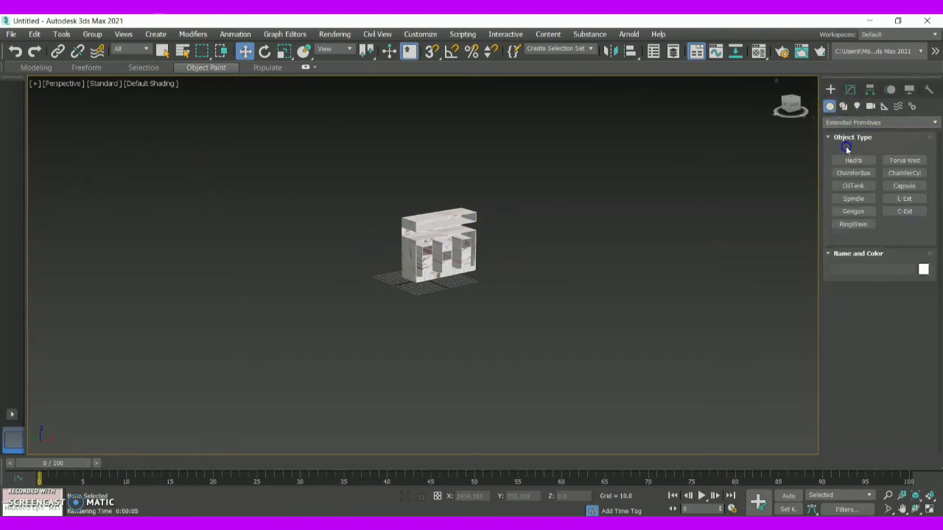
pyautogui.click(902, 200)
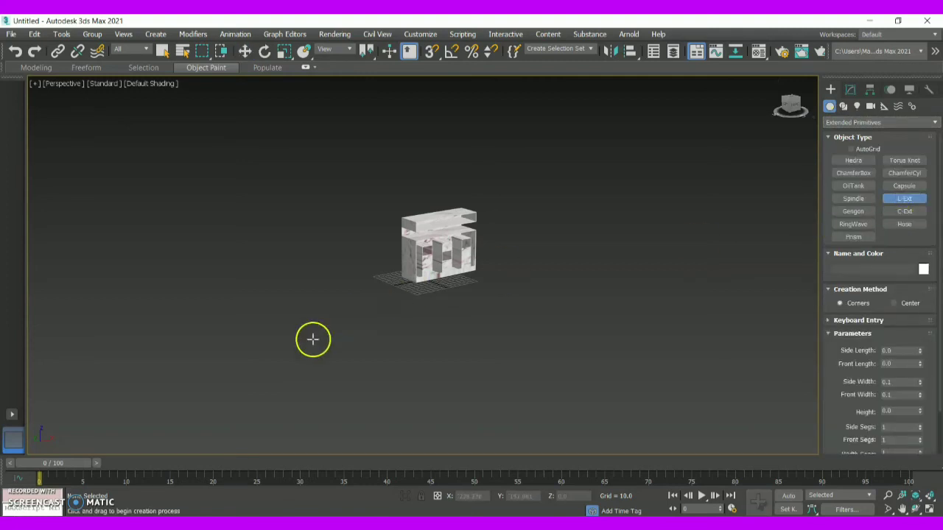
pyautogui.moveTo(384, 337); pyautogui.dragTo(273, 273)
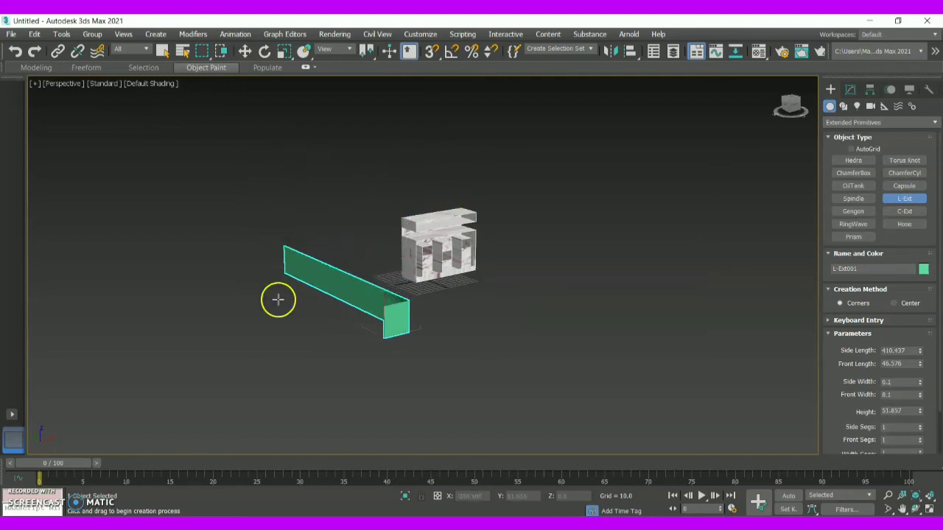
pyautogui.rightClick(371, 306)
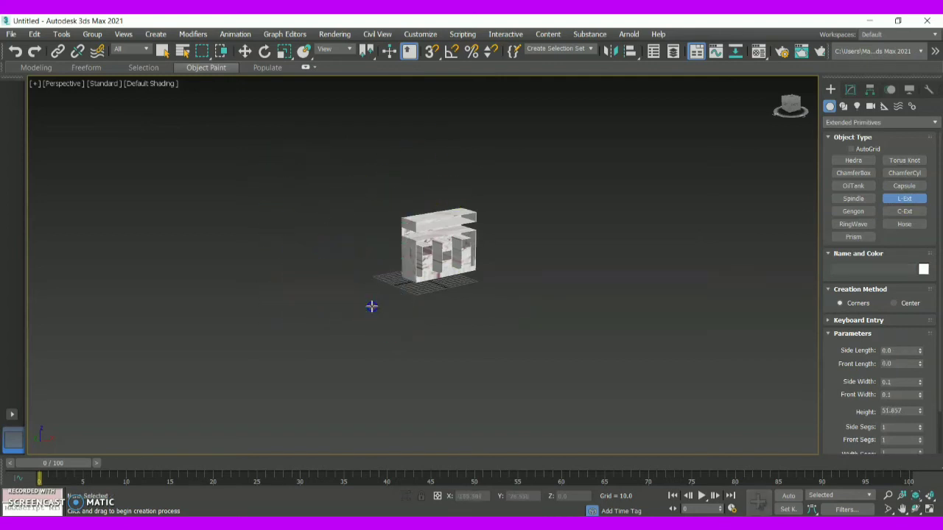
# Step: Try a long C-Ext extended primitive about 34 high in front of the cabinet, and discard it
pyautogui.click(891, 214)
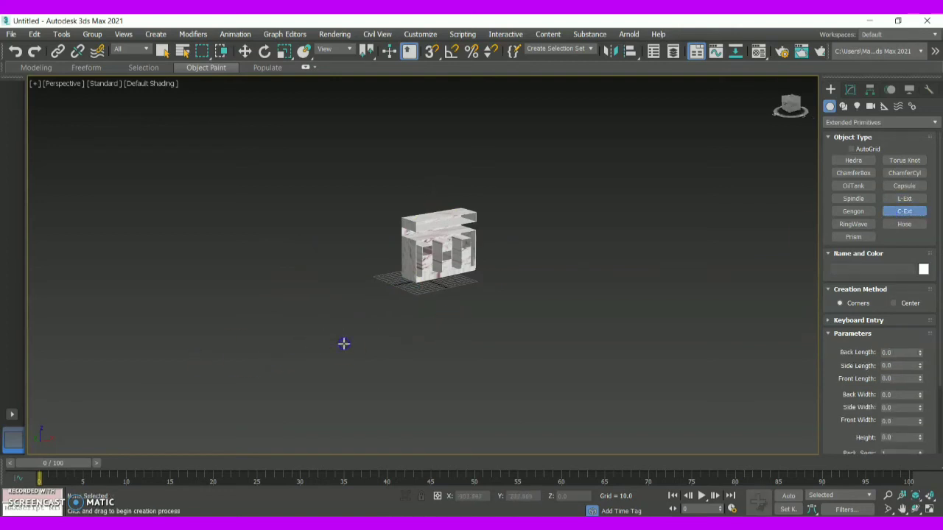
pyautogui.moveTo(350, 347); pyautogui.dragTo(258, 285)
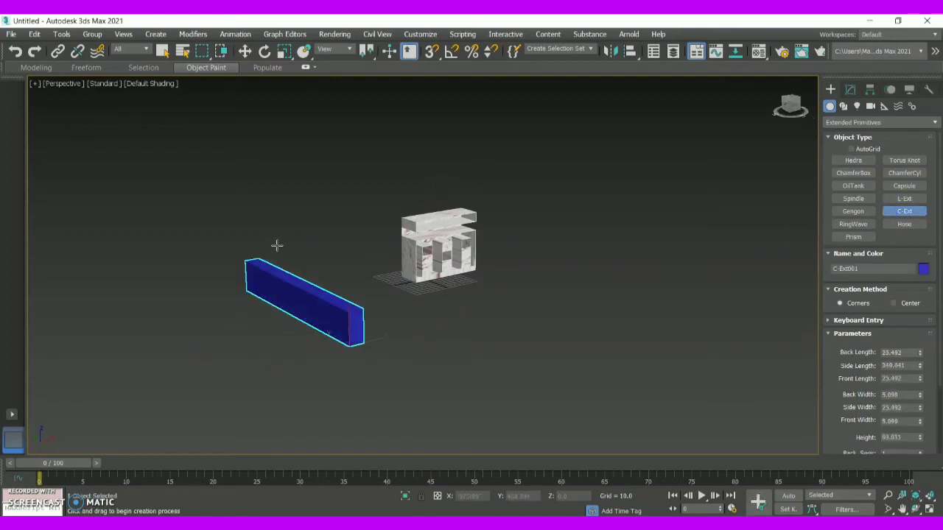
pyautogui.click(303, 224)
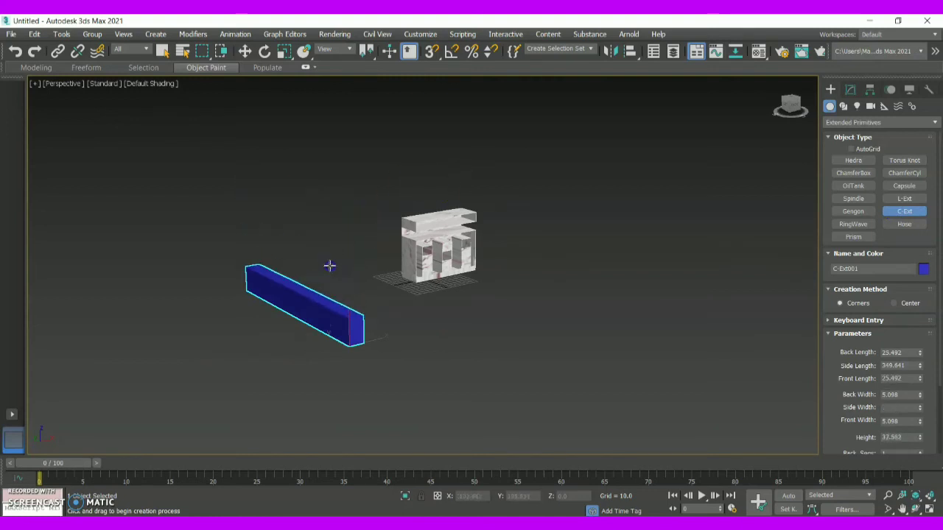
pyautogui.click(330, 267)
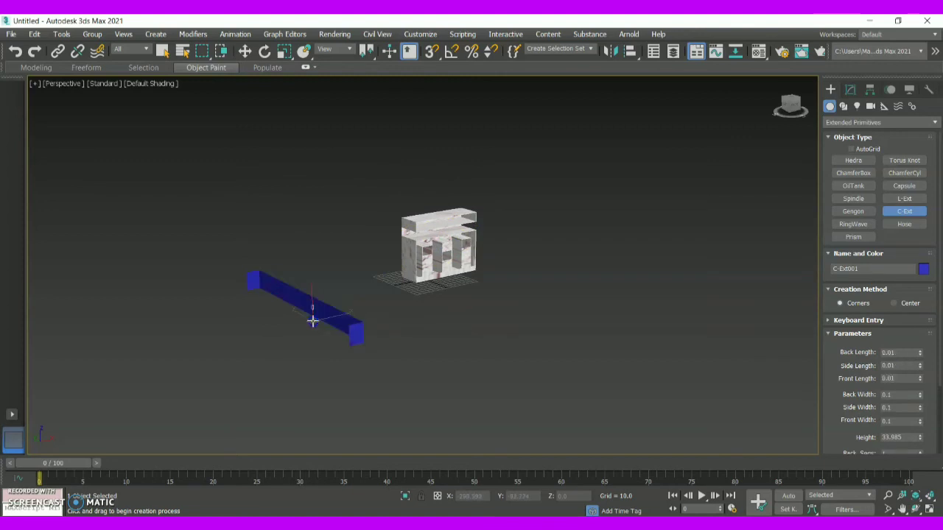
pyautogui.rightClick(313, 322)
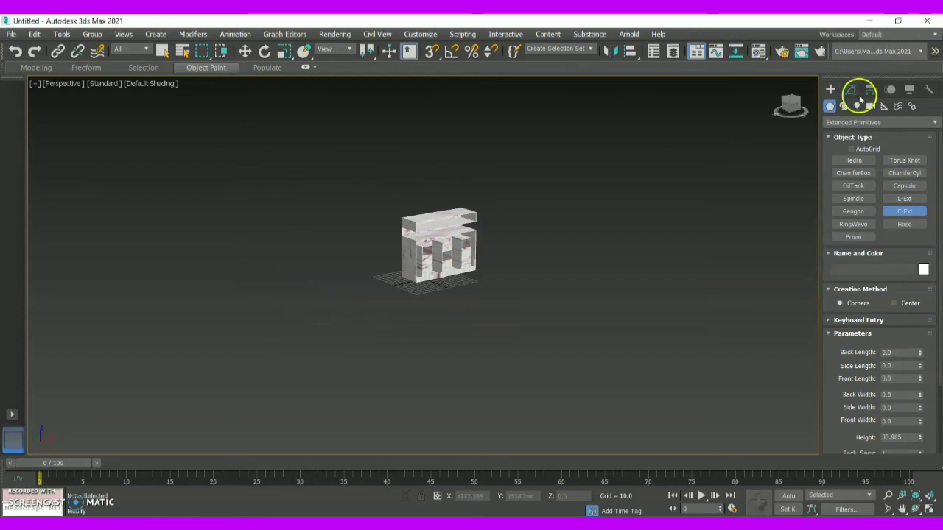
# Step: Try an AEC Extended Wall with two segments running beside and behind the cabinet, and delete it
pyautogui.click(857, 123)
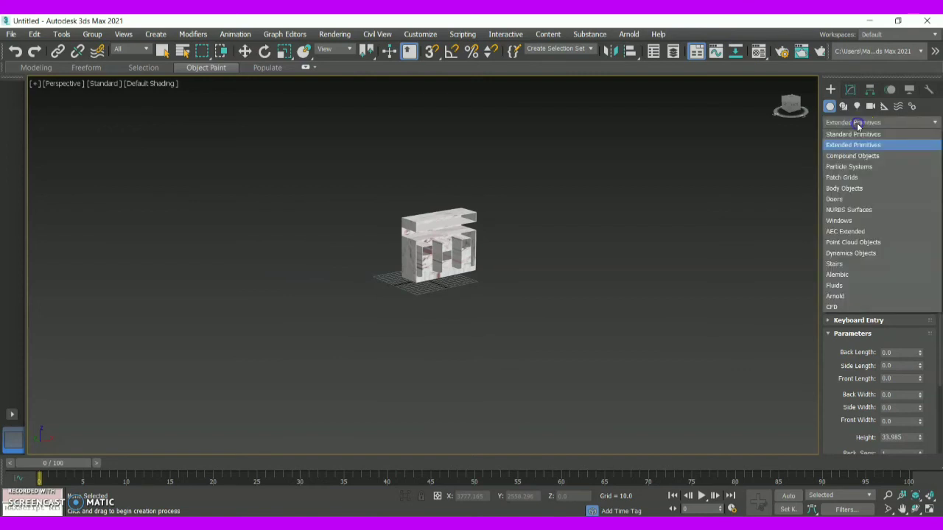
pyautogui.click(868, 231)
pyautogui.click(857, 172)
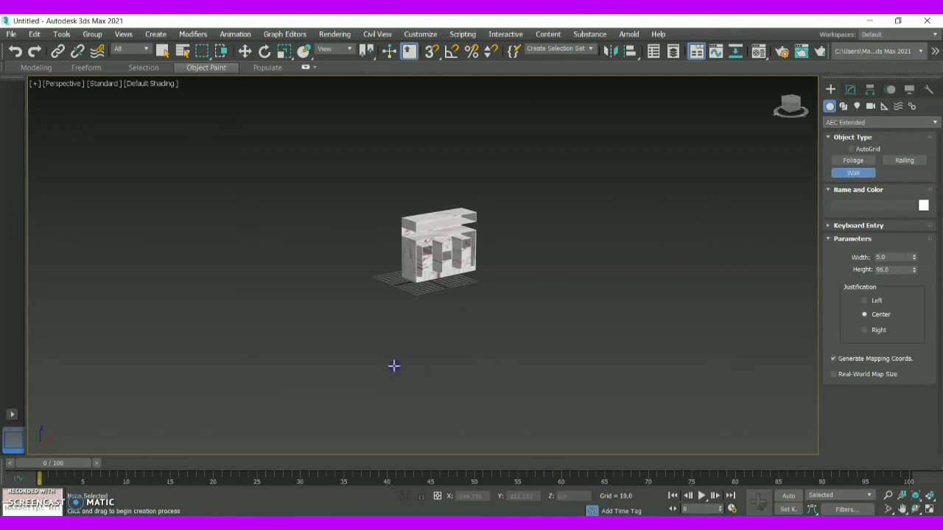
pyautogui.click(365, 311)
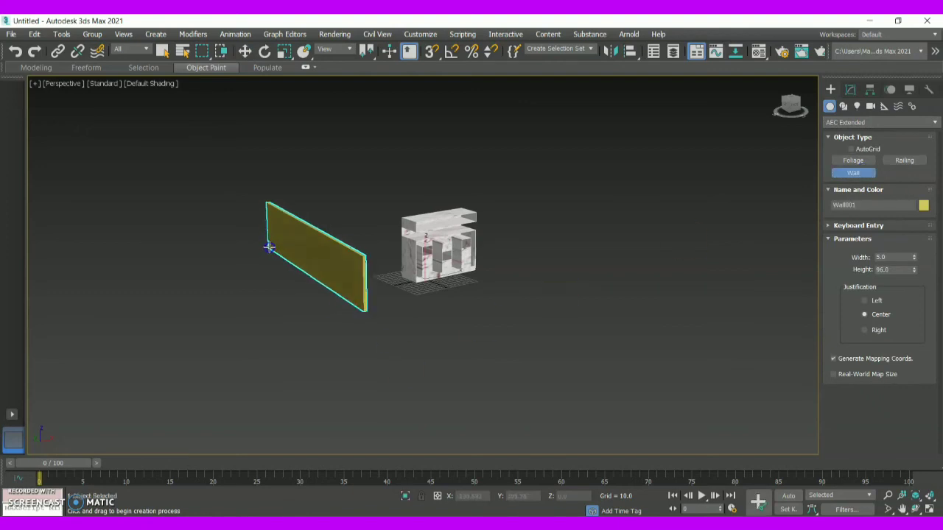
pyautogui.moveTo(269, 247); pyautogui.dragTo(434, 213)
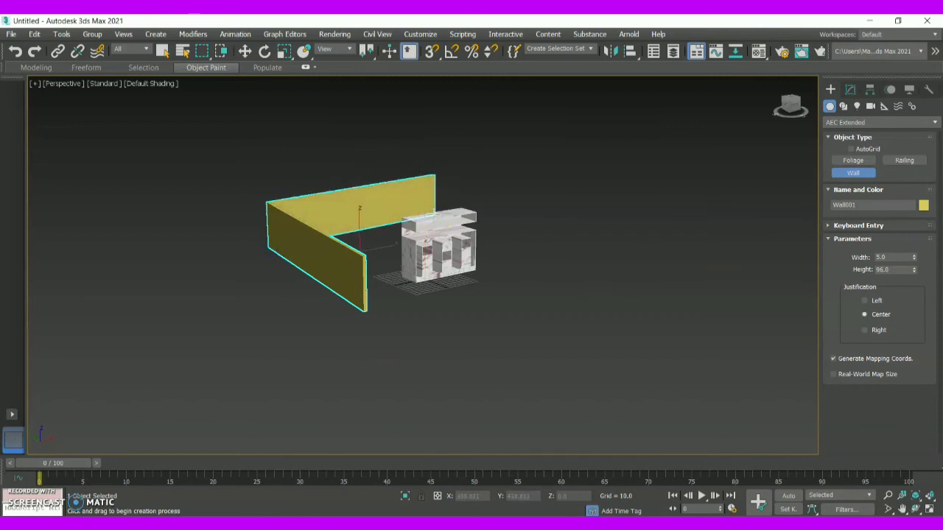
pyautogui.press('Delete')
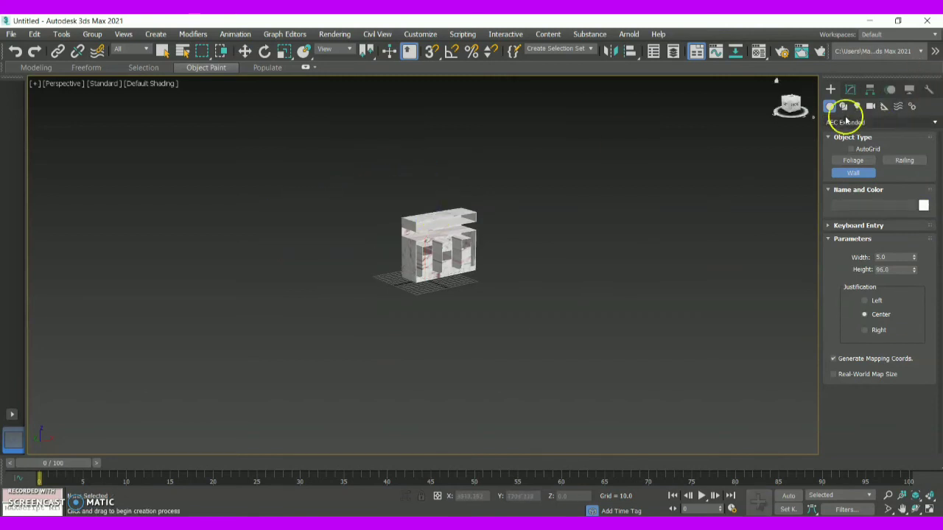
# Step: Viewed from above, draw a five-segment stepped Wall, 5 wide and 96 high, around the cabinet's sides and back and extending beyond it
pyautogui.moveTo(791, 107); pyautogui.dragTo(758, 152)
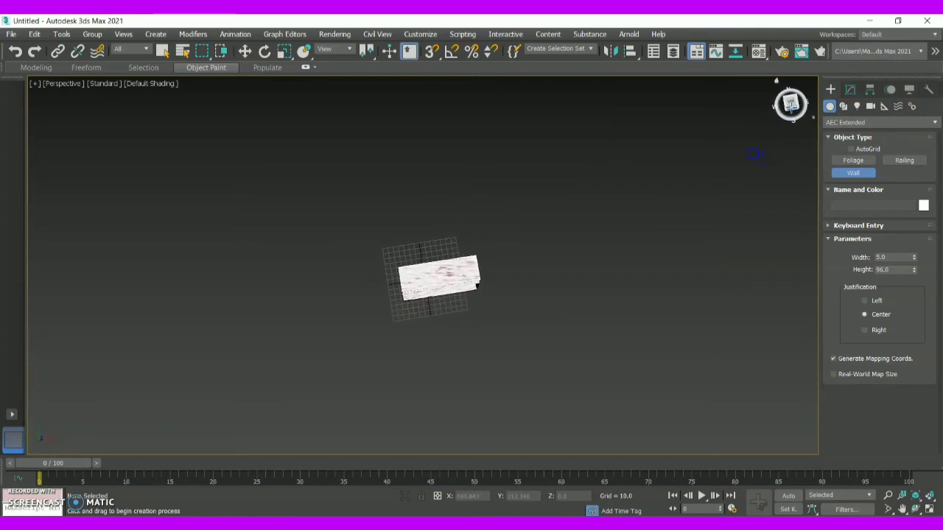
pyautogui.click(392, 322)
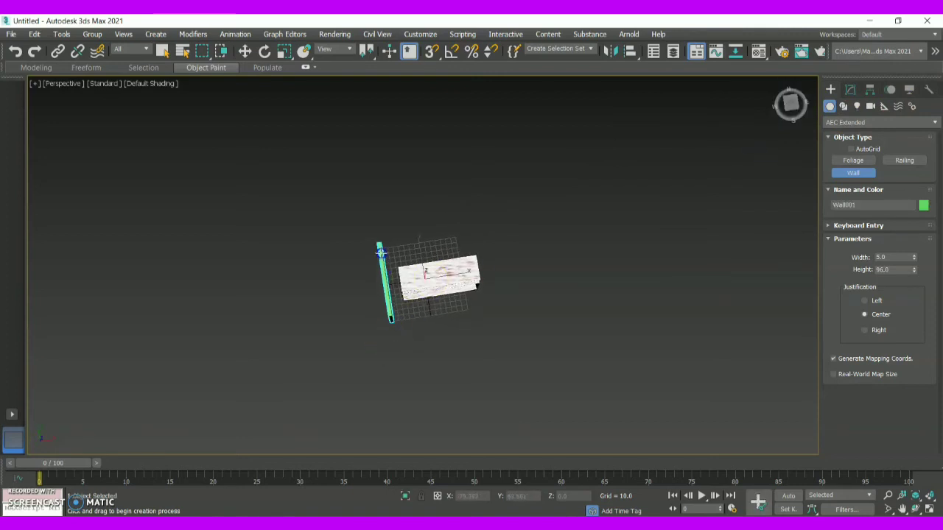
pyautogui.click(381, 247)
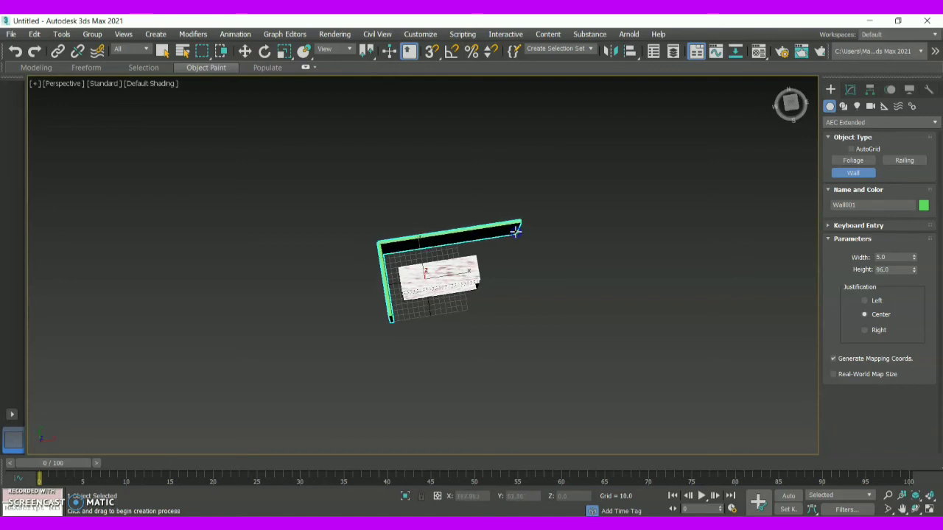
pyautogui.moveTo(518, 230); pyautogui.dragTo(539, 318)
pyautogui.click(538, 318)
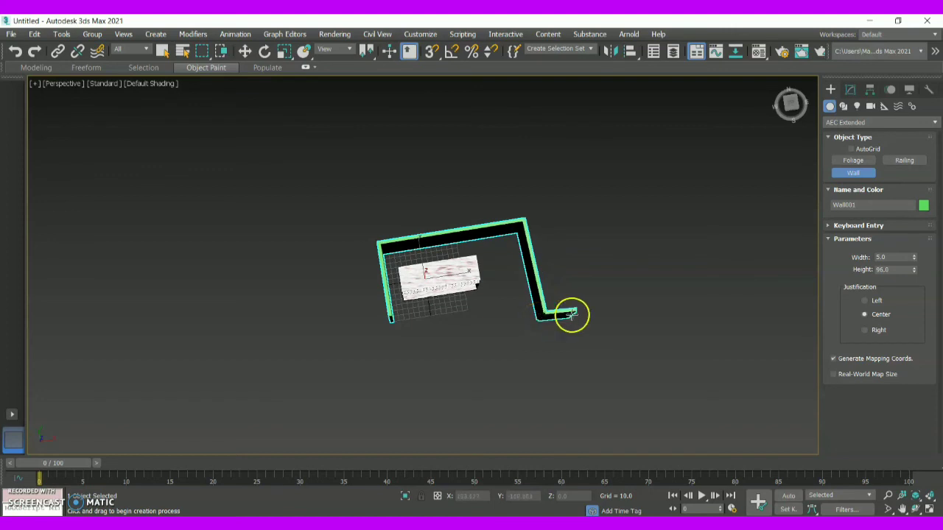
pyautogui.click(643, 300)
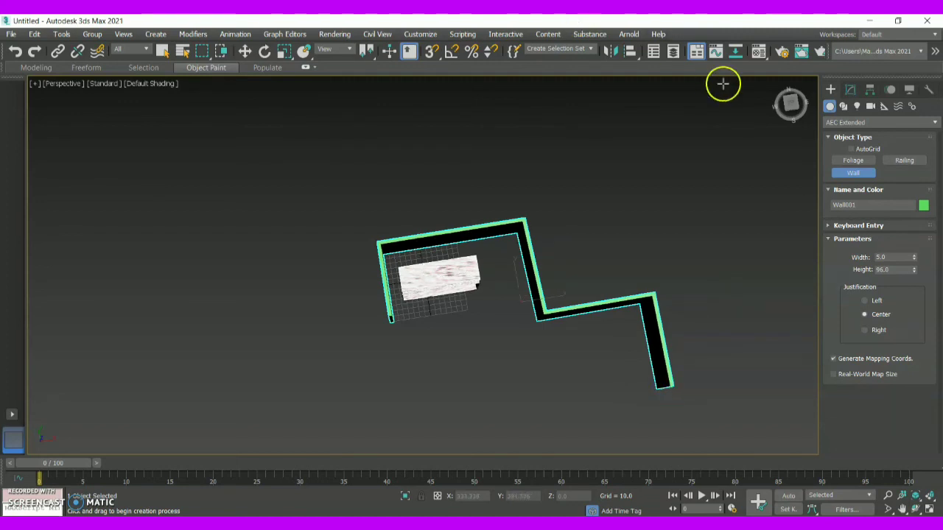
# Step: Scale the marble cabinet down uniformly to fit within the walls and move it back toward the rear wall, to about Y 13
pyautogui.moveTo(791, 104); pyautogui.dragTo(793, 440)
pyautogui.scroll(4, 791, 104)
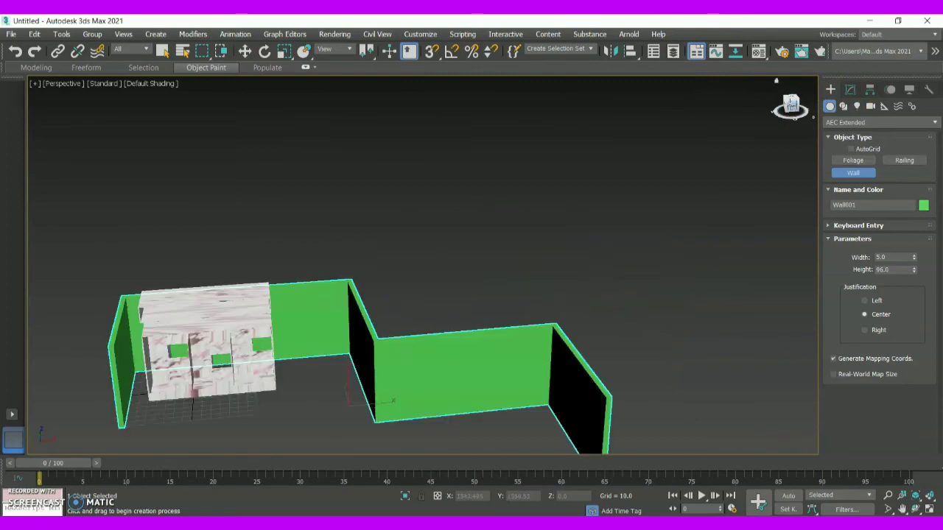
pyautogui.click(901, 508)
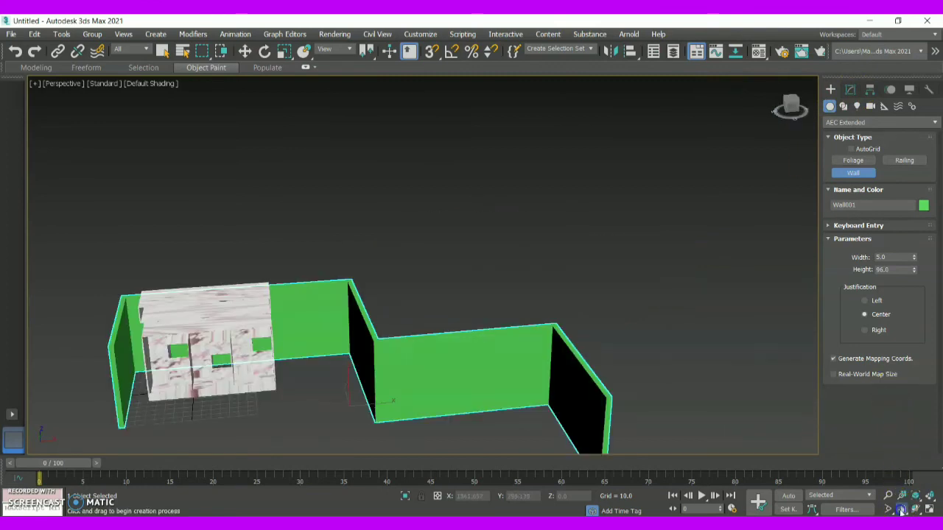
pyautogui.moveTo(383, 364); pyautogui.dragTo(513, 272)
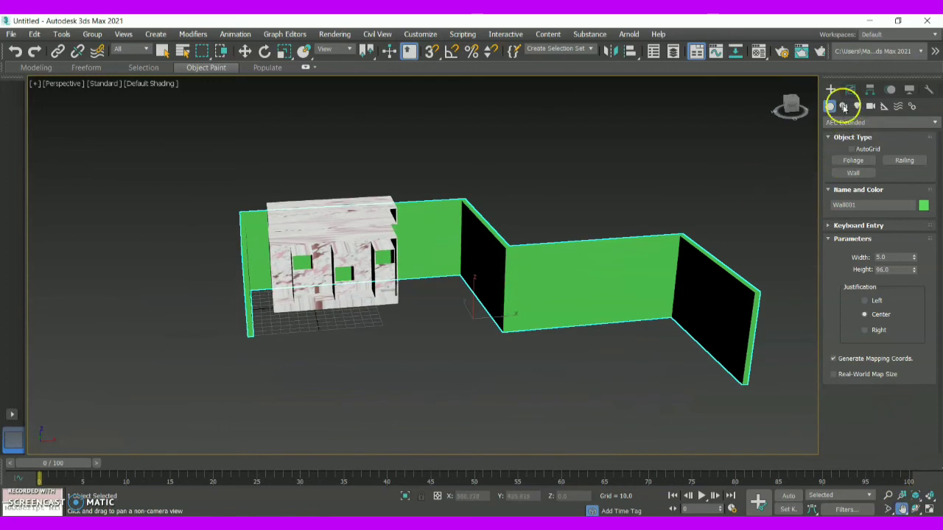
pyautogui.click(247, 53)
pyautogui.click(341, 245)
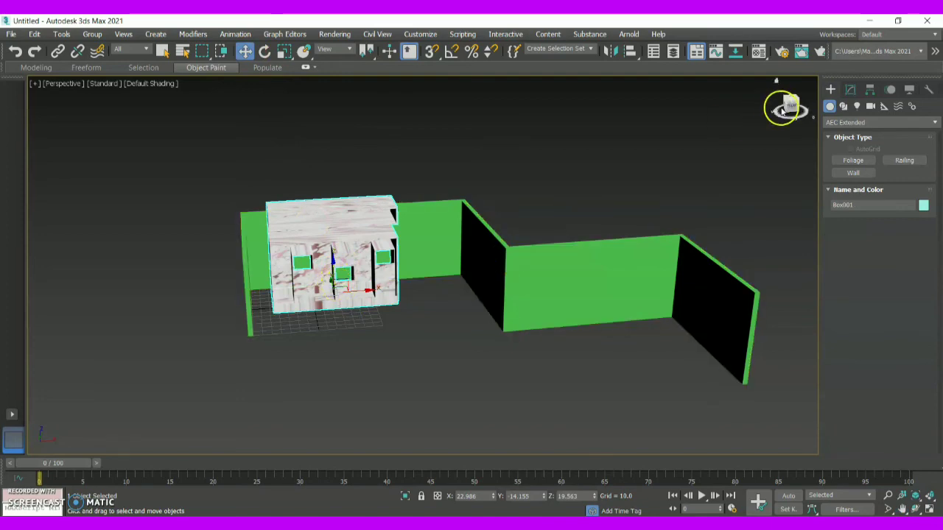
pyautogui.moveTo(793, 109)
pyautogui.mouseDown()
pyautogui.moveTo(819, 97)
pyautogui.moveTo(806, 97)
pyautogui.mouseUp()
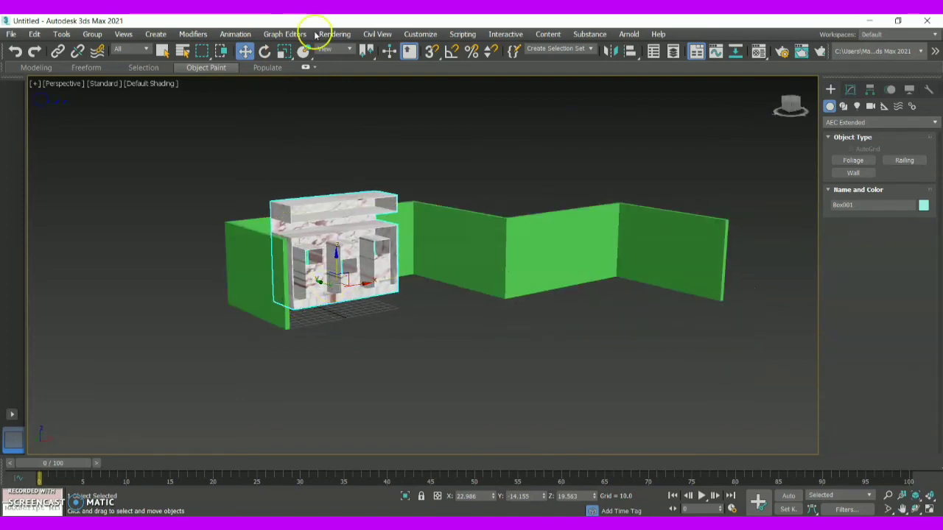
pyautogui.click(285, 52)
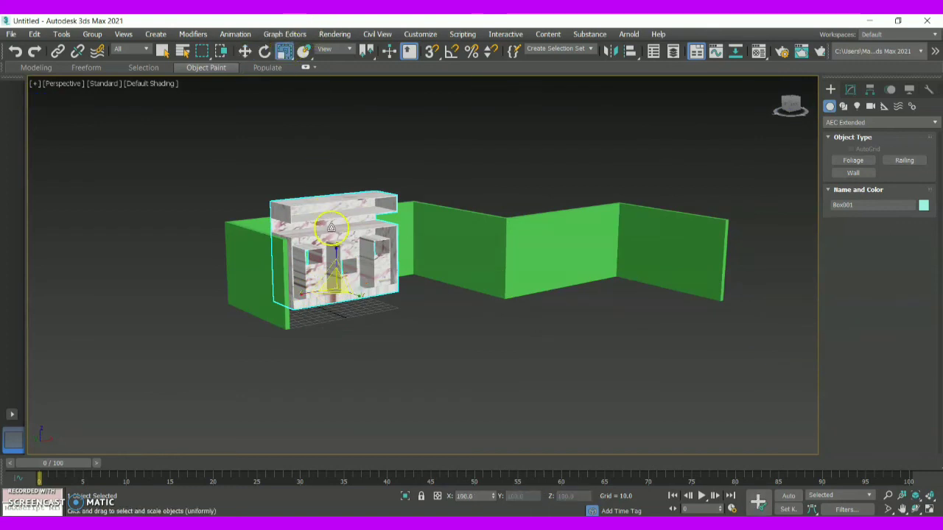
pyautogui.moveTo(335, 282); pyautogui.dragTo(339, 313)
pyautogui.click(246, 50)
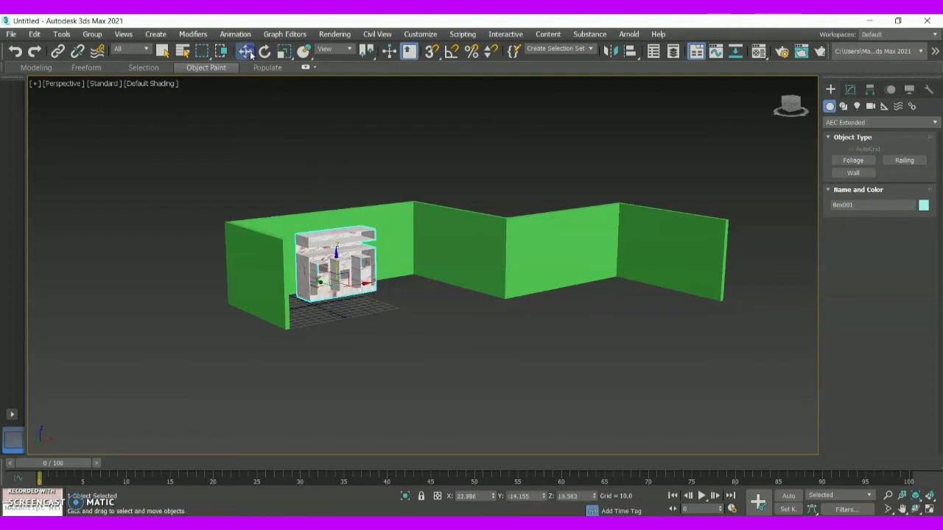
pyautogui.moveTo(327, 288); pyautogui.dragTo(315, 282)
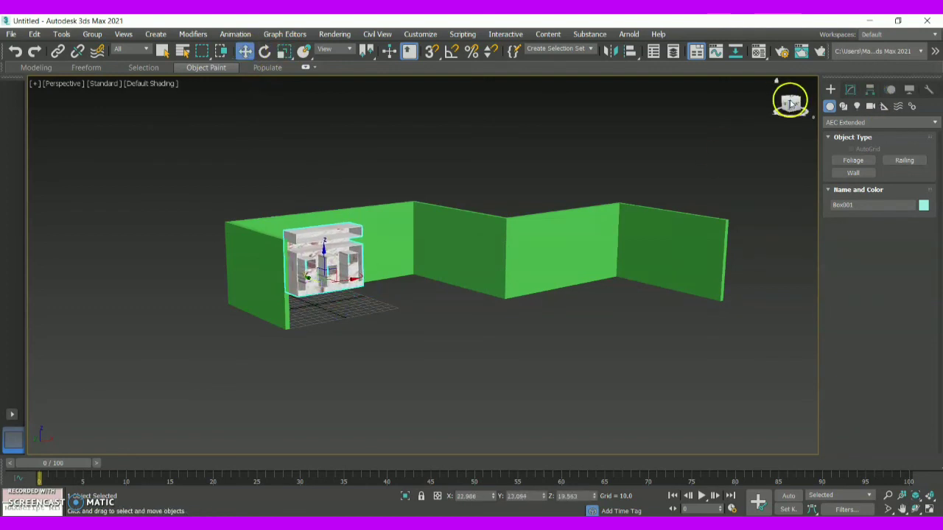
# Step: Move the cabinet back along the Y axis to about 49, up against the rear wall
pyautogui.moveTo(794, 108); pyautogui.dragTo(737, 115)
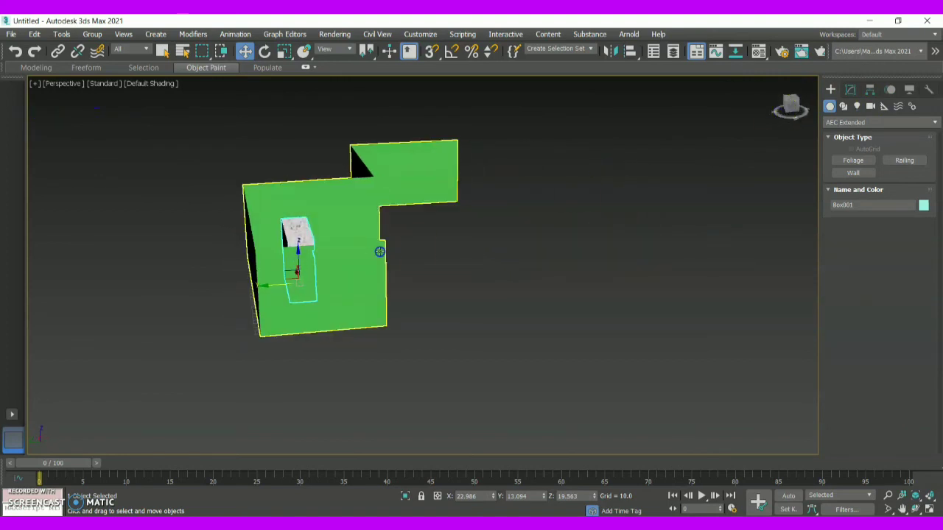
pyautogui.moveTo(276, 283); pyautogui.dragTo(246, 293)
pyautogui.click(491, 268)
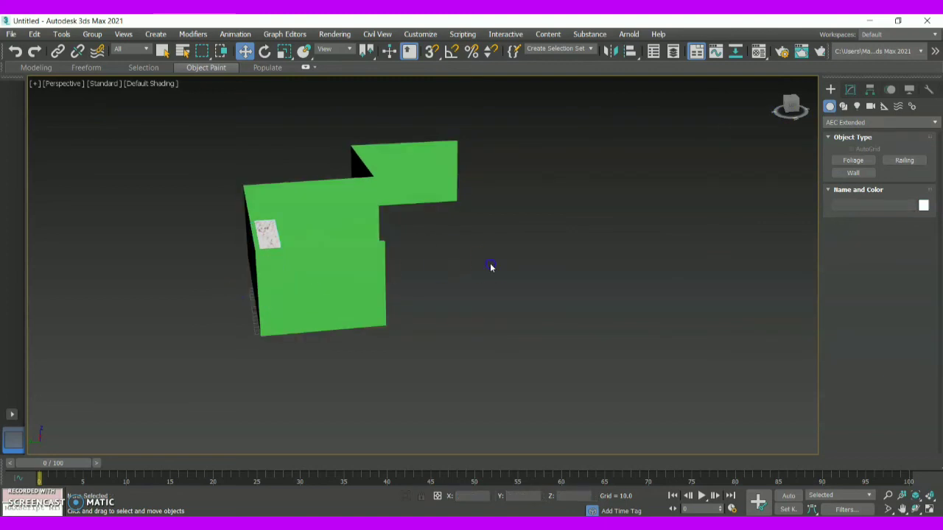
# Step: Pull the cabinet slightly forward from the rear wall so its whole body stands clear in front of it
pyautogui.moveTo(790, 112); pyautogui.dragTo(675, 106)
pyautogui.click(314, 313)
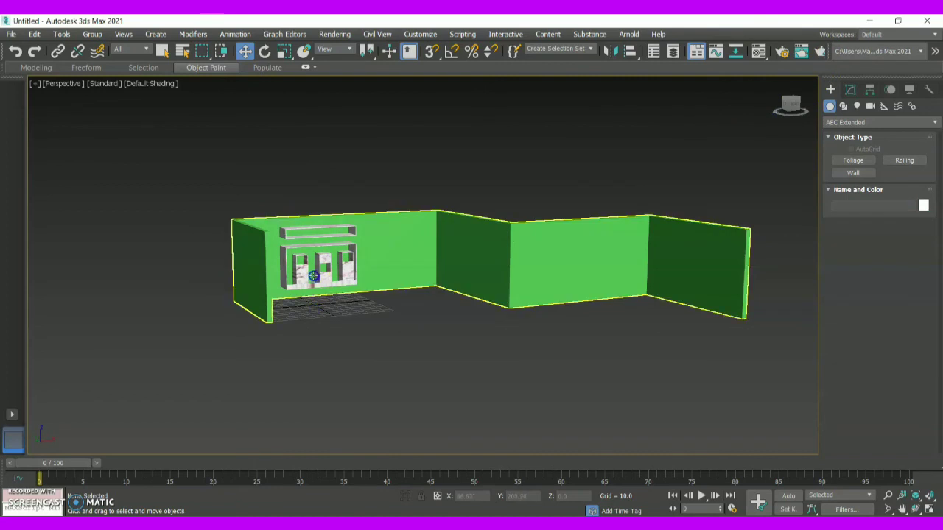
pyautogui.click(300, 275)
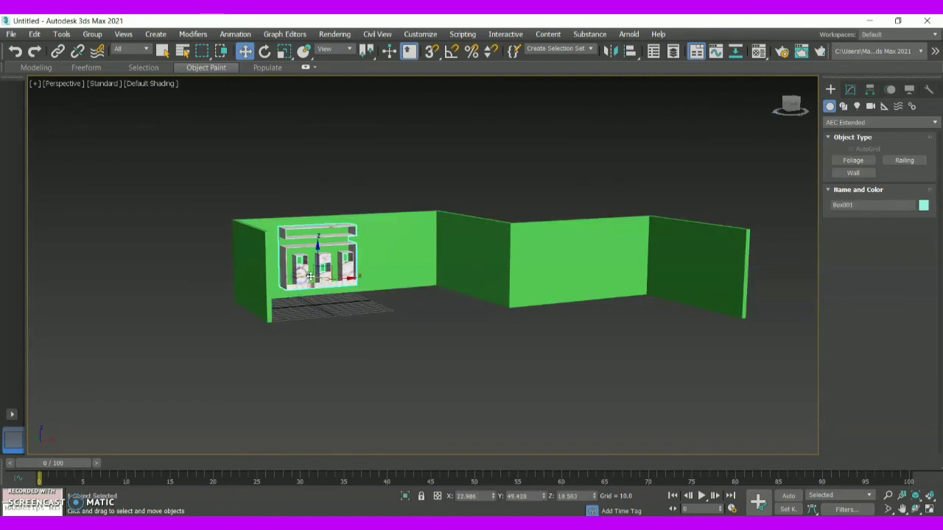
pyautogui.moveTo(311, 278); pyautogui.dragTo(319, 272)
pyautogui.click(391, 173)
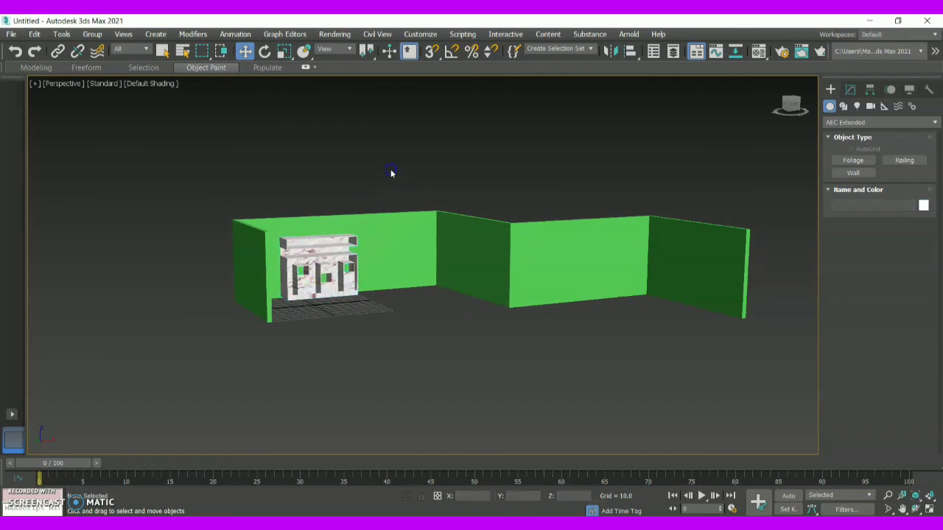
pyautogui.moveTo(796, 109); pyautogui.dragTo(762, 118)
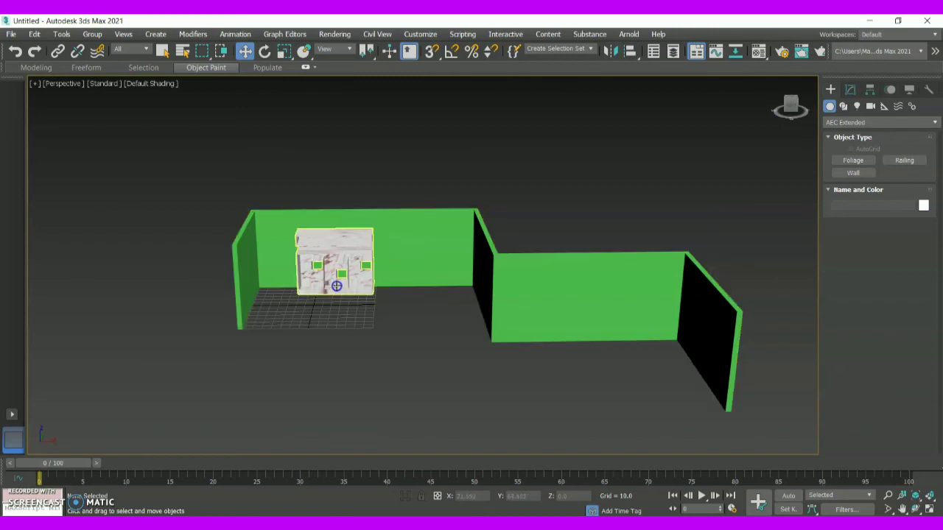
# Step: Apply the wood material from the Material Editor to the stepped wall and view the textured walls from an angle
pyautogui.click(402, 247)
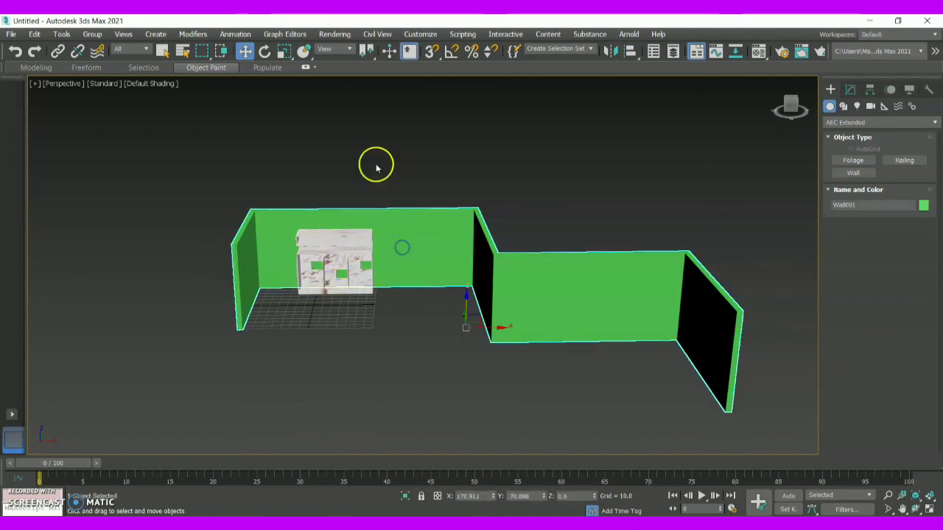
pyautogui.click(333, 34)
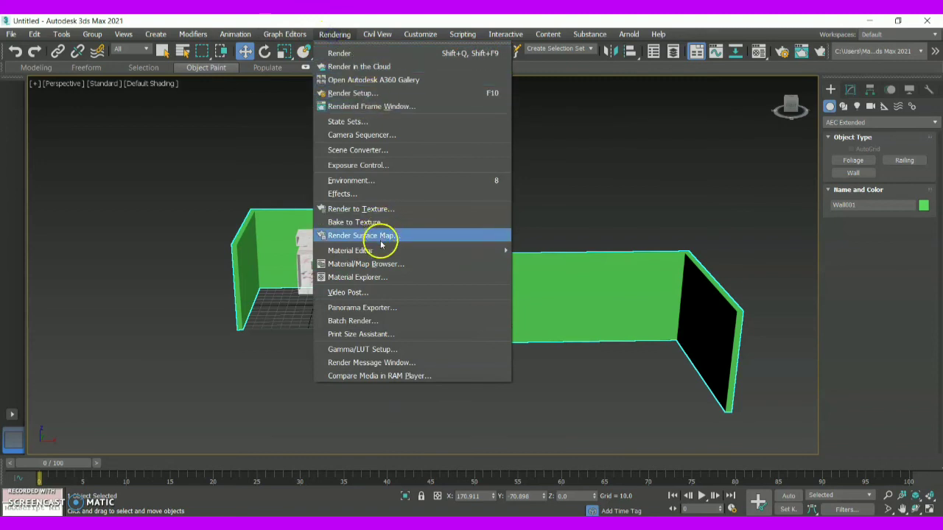
pyautogui.moveTo(379, 249)
pyautogui.click(541, 251)
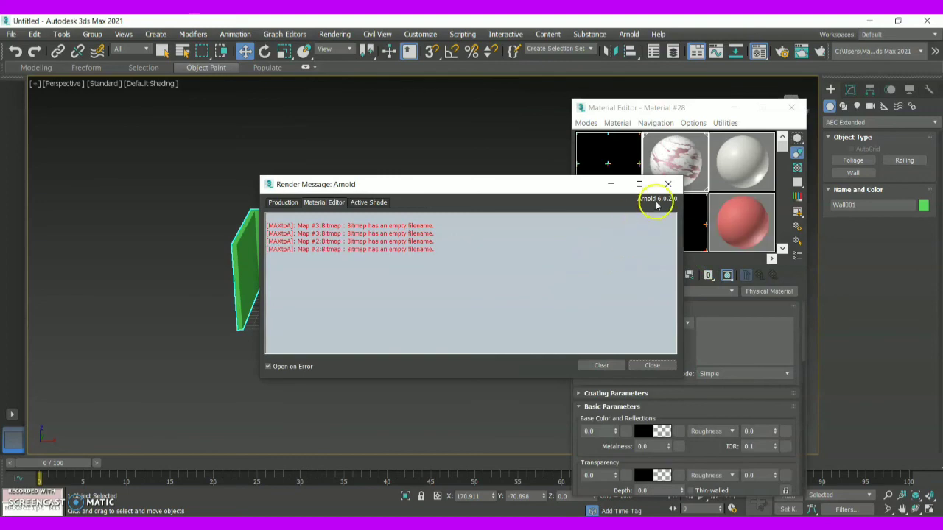
pyautogui.click(668, 184)
pyautogui.moveTo(586, 227); pyautogui.dragTo(421, 251)
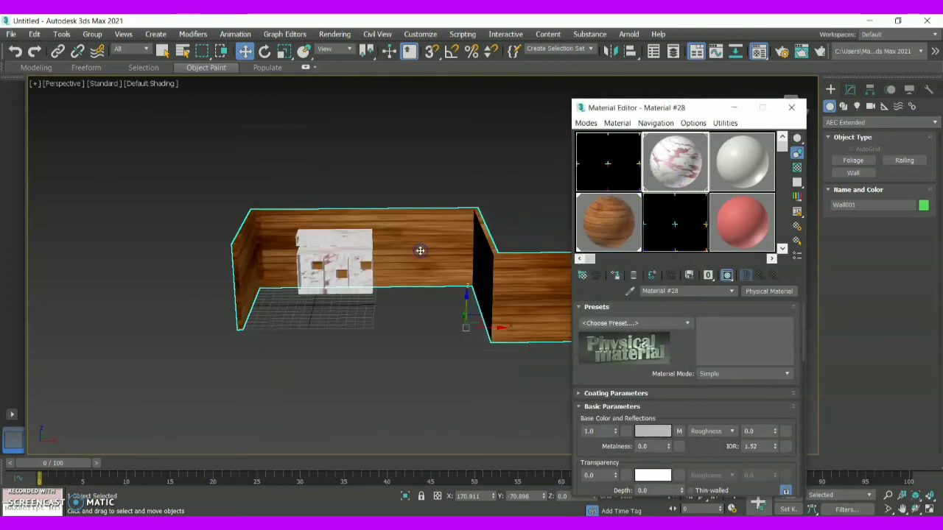
pyautogui.click(792, 109)
pyautogui.click(549, 217)
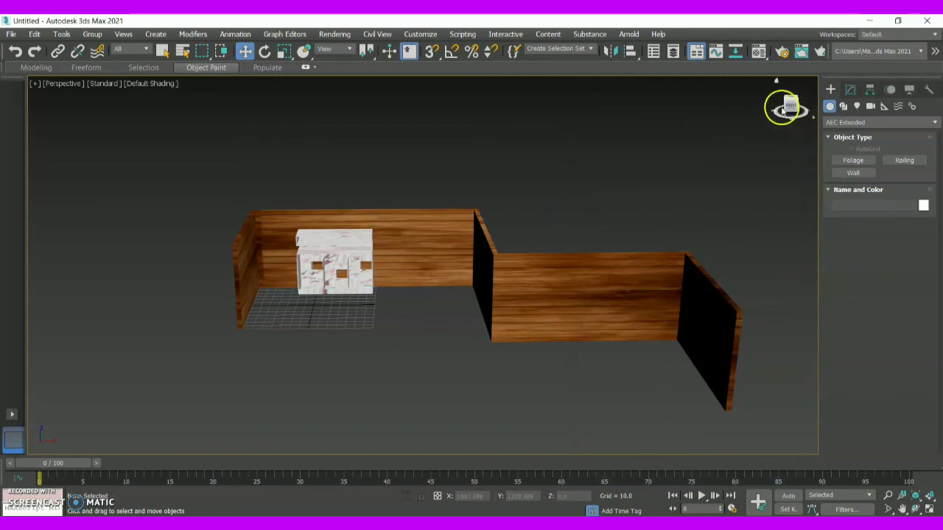
pyautogui.moveTo(790, 108)
pyautogui.mouseDown()
pyautogui.moveTo(818, 77)
pyautogui.moveTo(829, 78)
pyautogui.moveTo(836, 109)
pyautogui.moveTo(807, 99)
pyautogui.moveTo(804, 85)
pyautogui.moveTo(784, 111)
pyautogui.mouseUp()
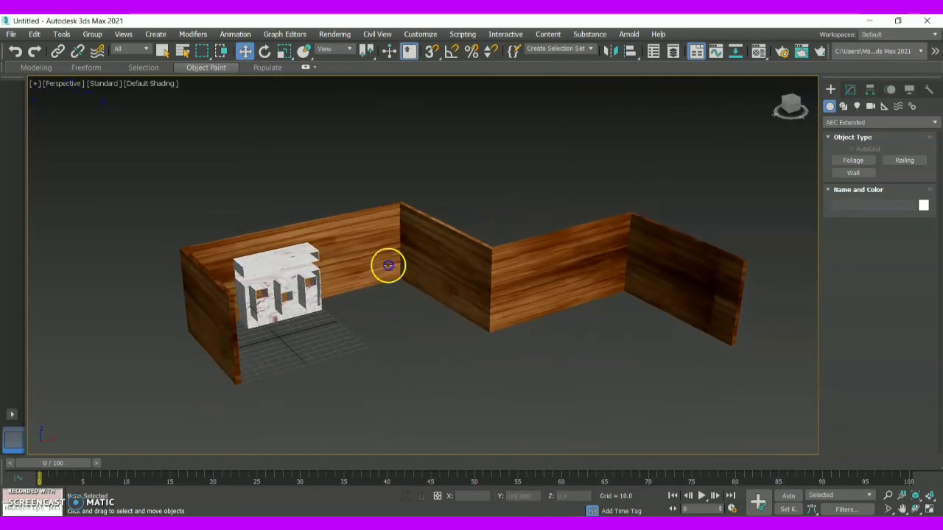